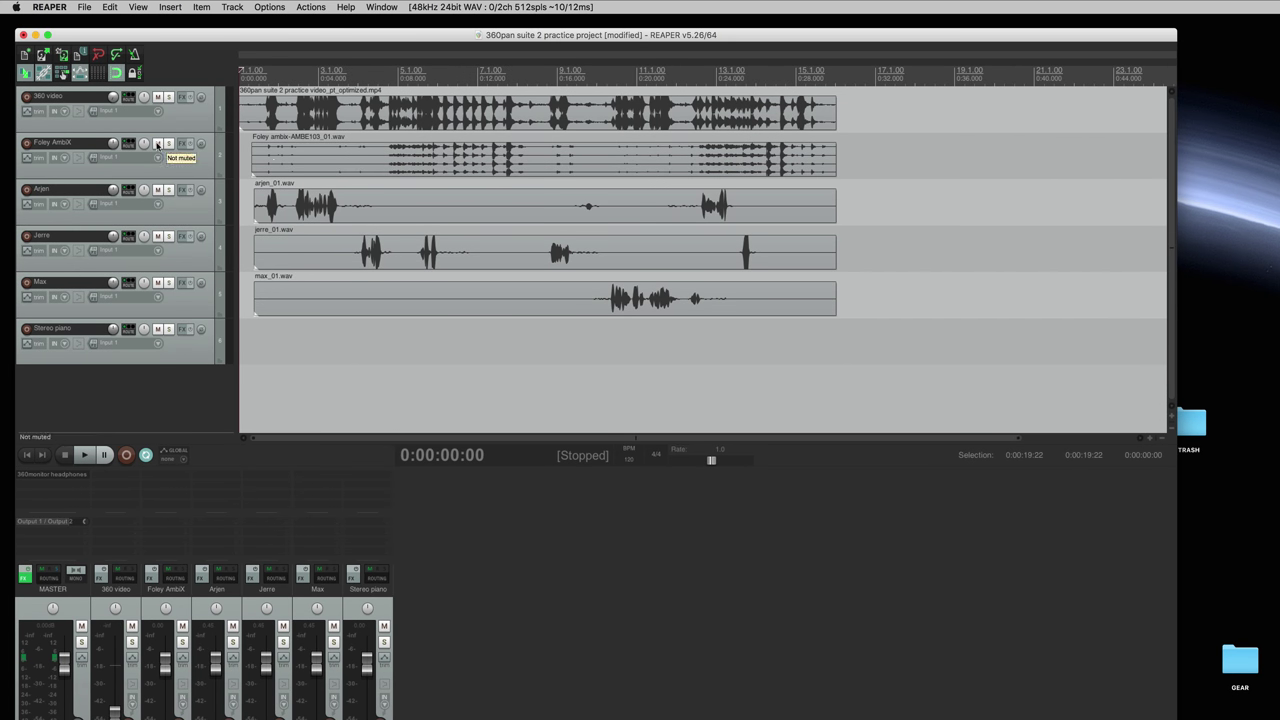
Mute the Foley AmbiX track, play the mix from about 22 seconds to hear it without foley, and unmute the track.
{"action": "left_click", "coordinate": [157, 144]}
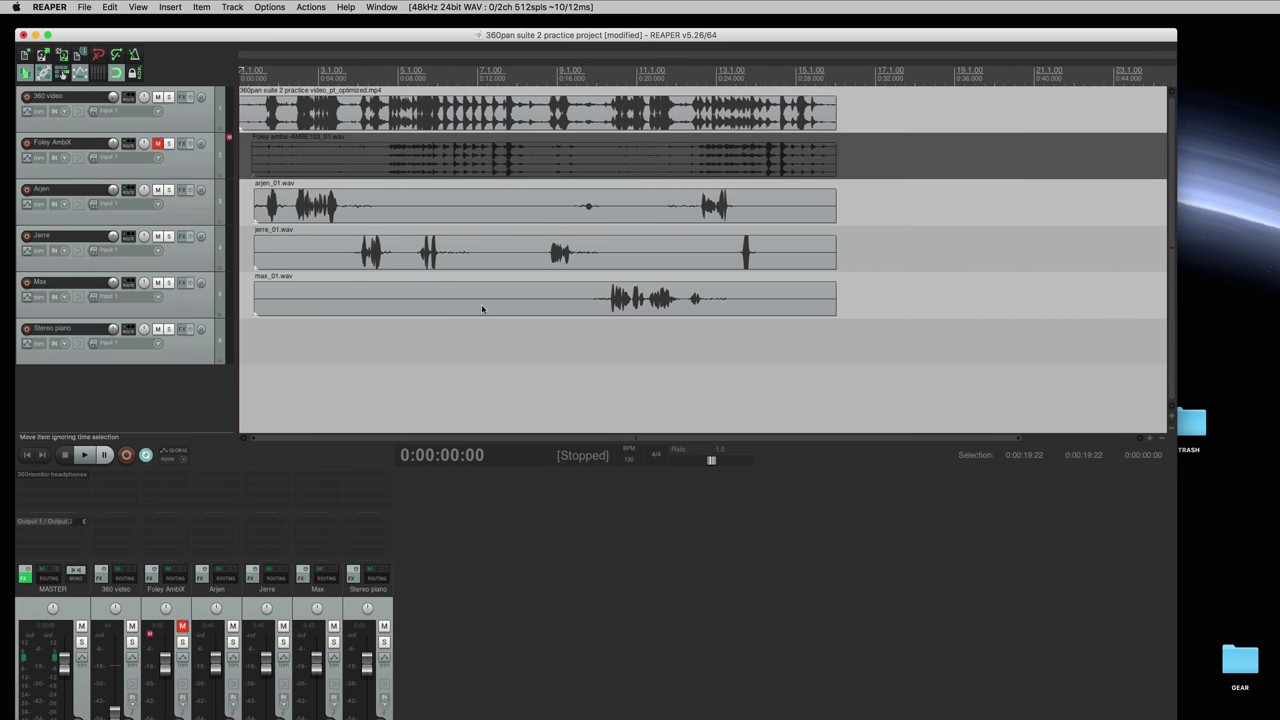
{"action": "left_click", "coordinate": [684, 274]}
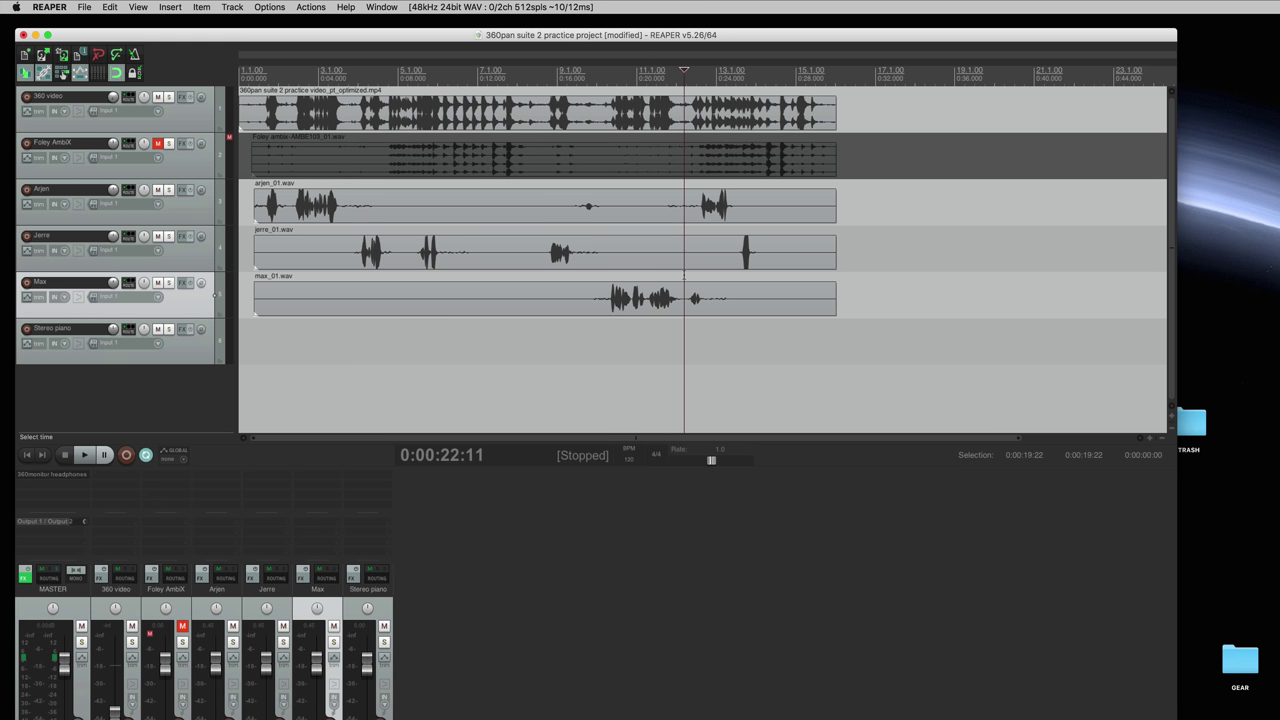
{"action": "key", "text": "space"}
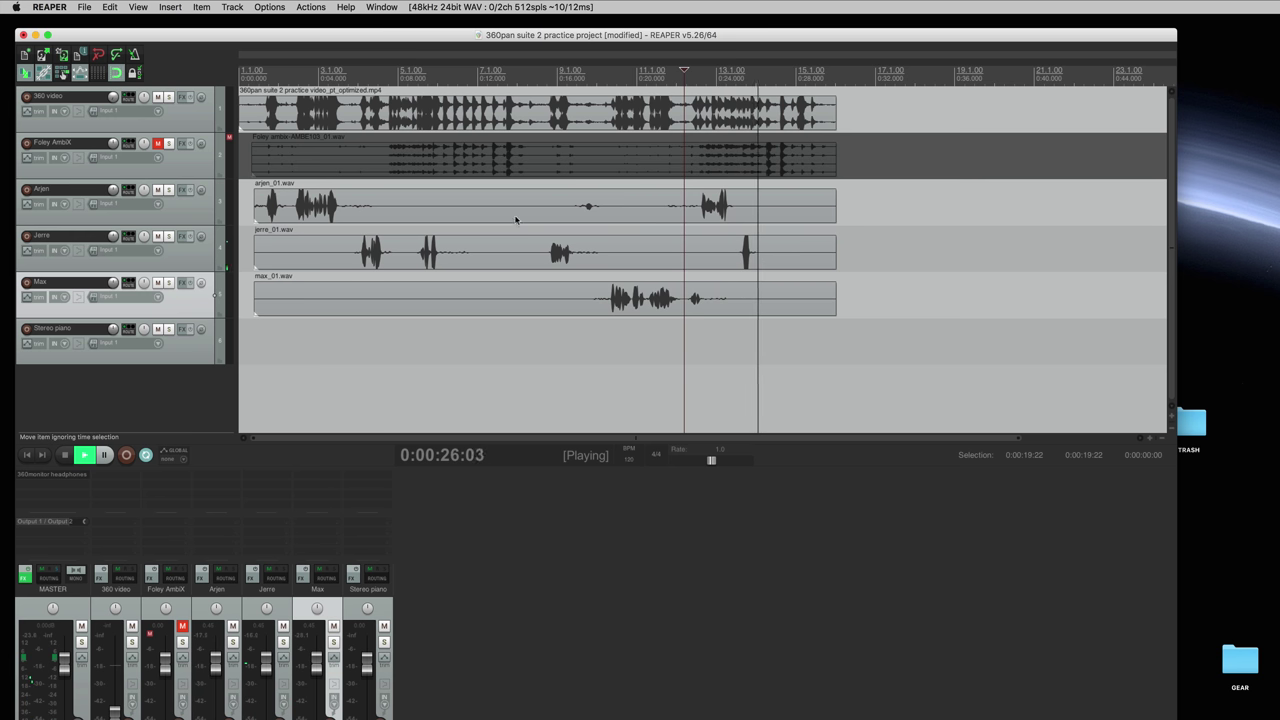
{"action": "key", "text": "space"}
{"action": "left_click", "coordinate": [157, 143]}
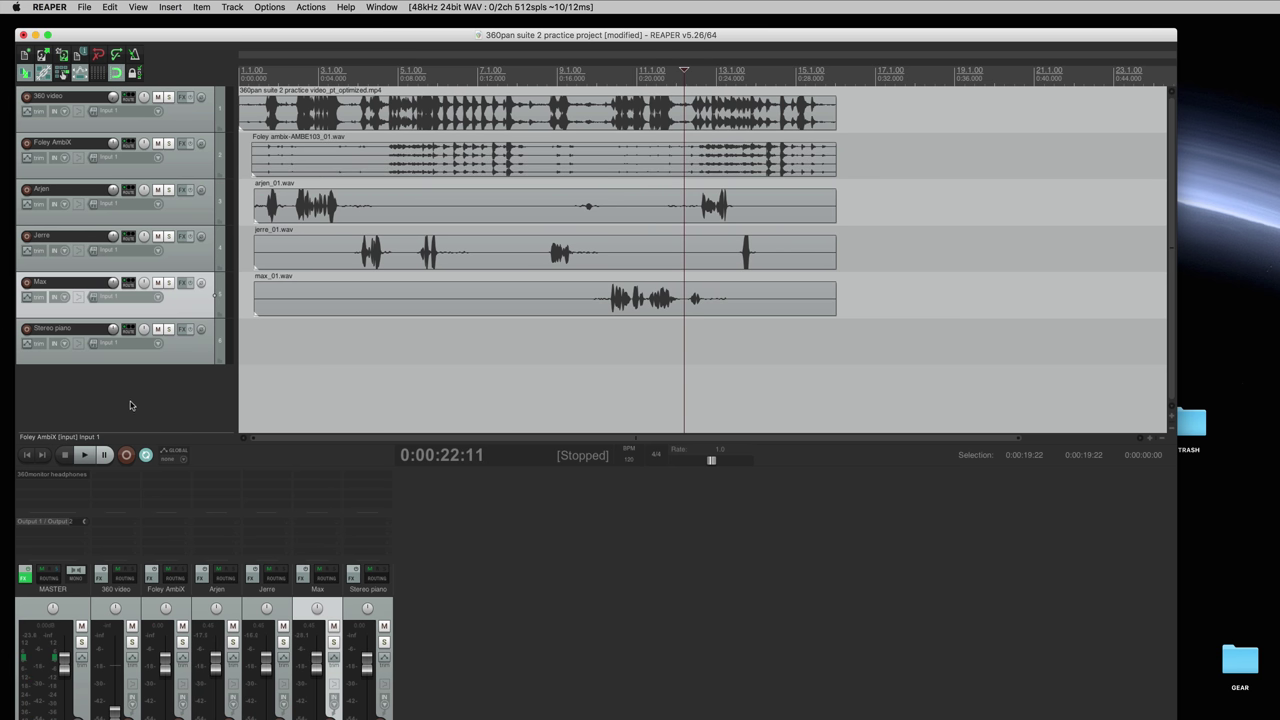
{"action": "left_click", "coordinate": [130, 405]}
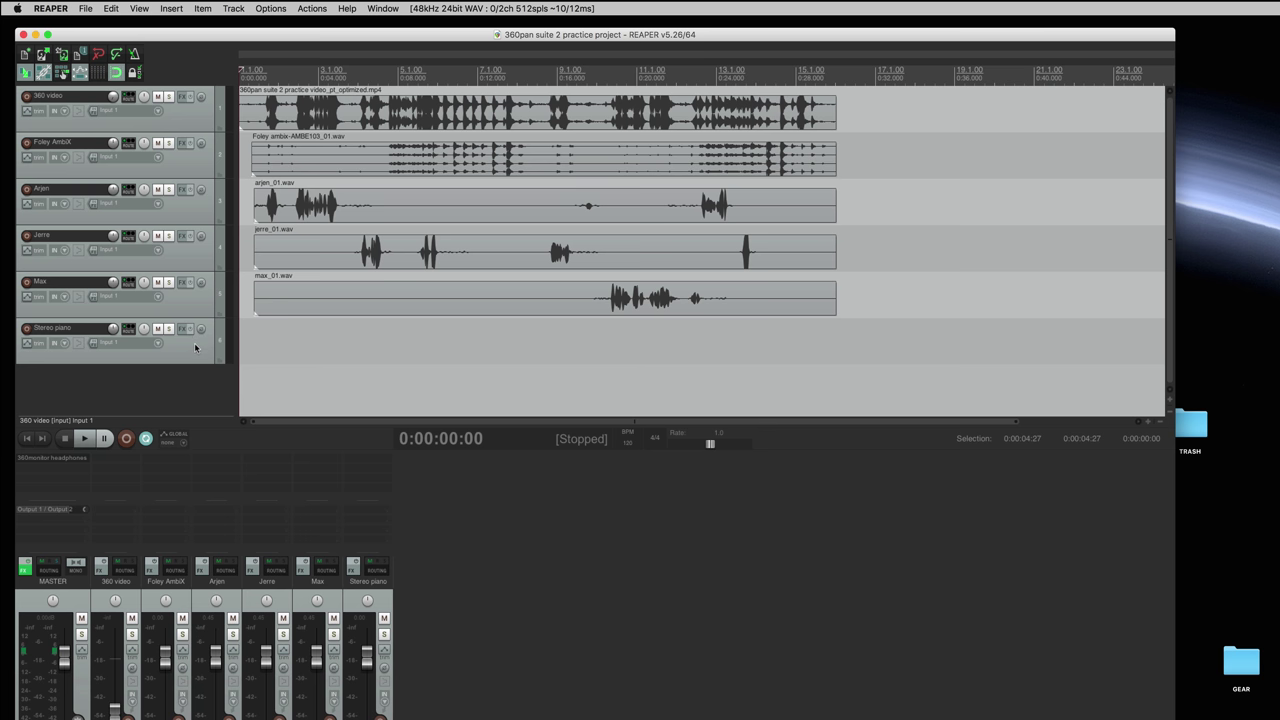
Inspect the 360monitor headphones plugin on the master track and close its window.
{"action": "left_click", "coordinate": [68, 459]}
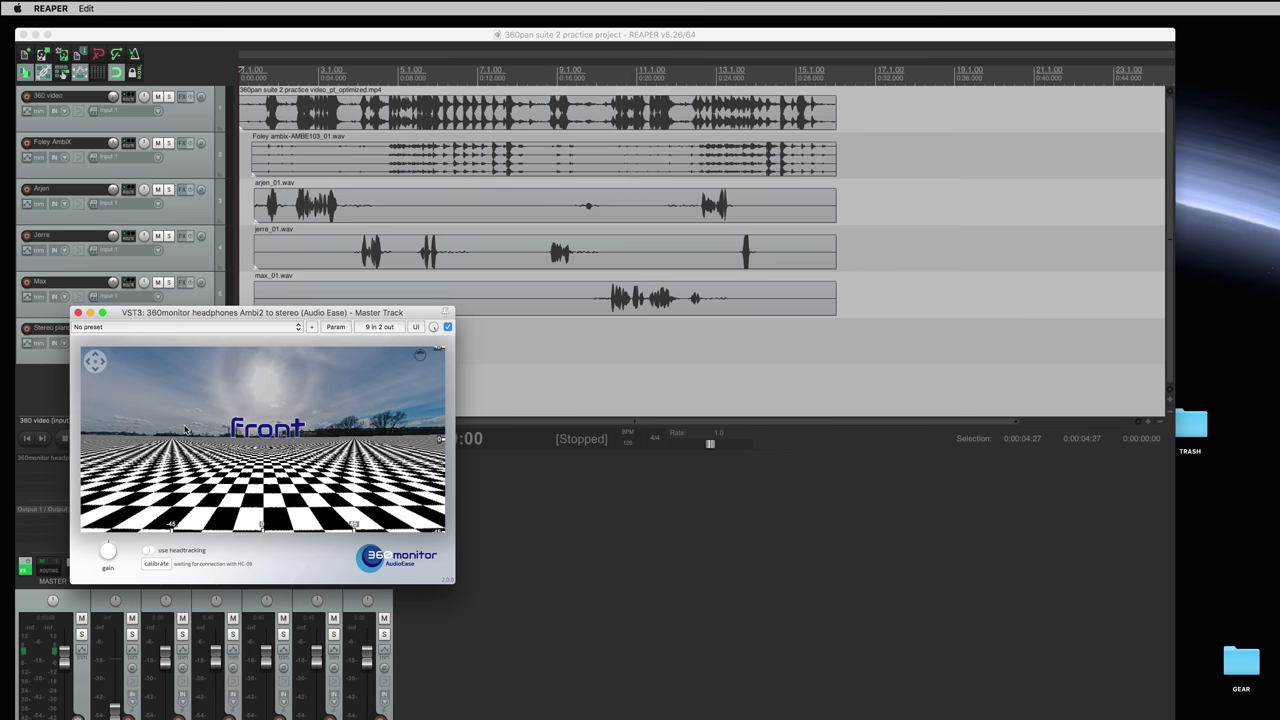
{"action": "left_click", "coordinate": [78, 314]}
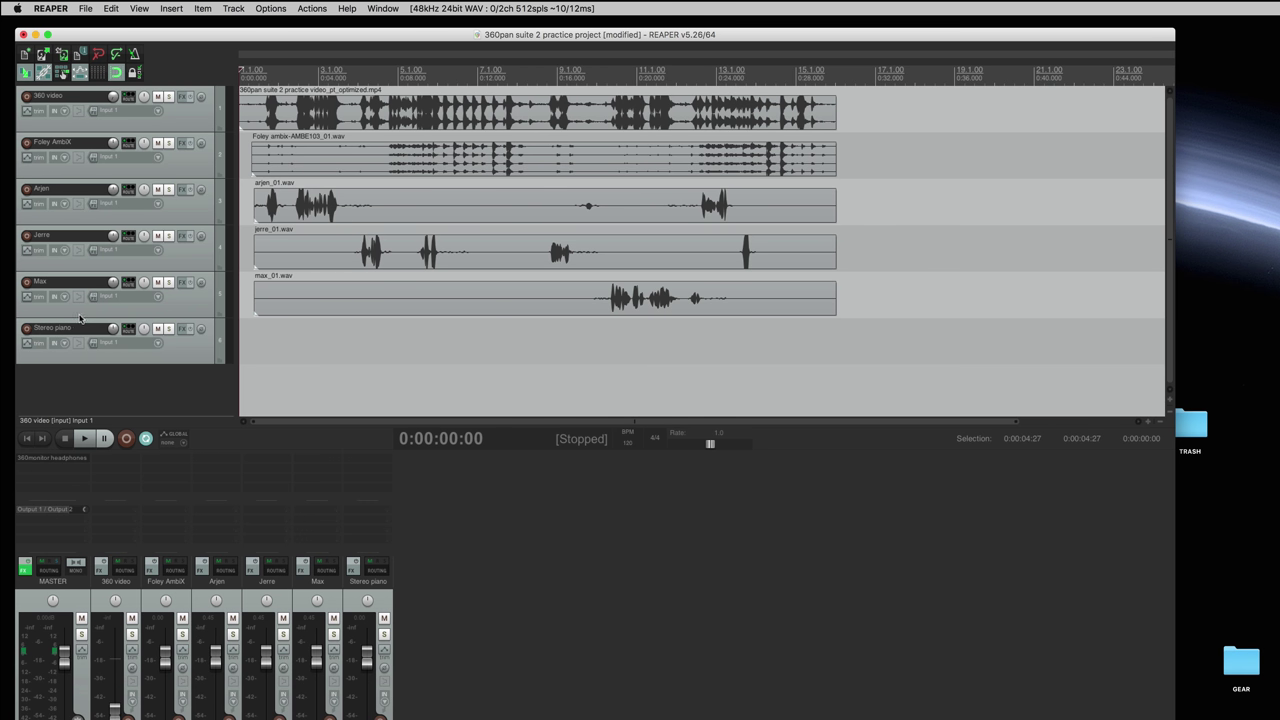
Add a new track below Stereo piano and set its track channels to 10.
{"action": "double_click", "coordinate": [85, 390]}
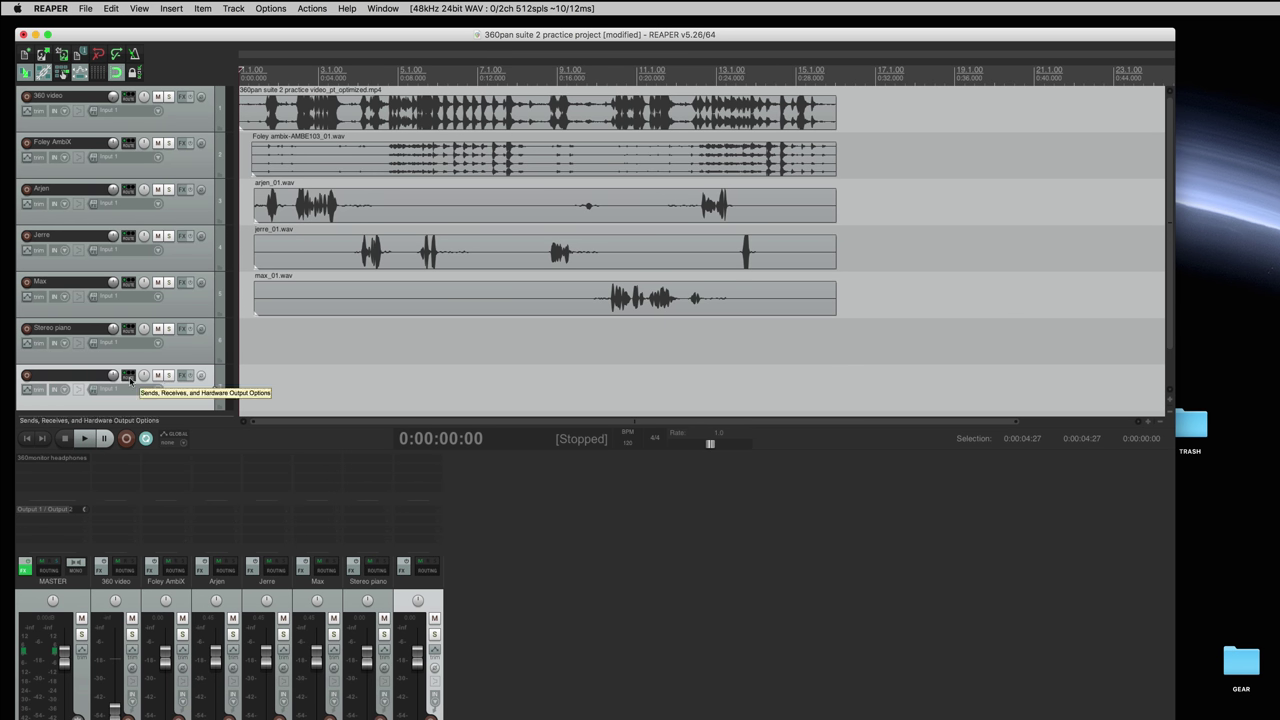
{"action": "left_click", "coordinate": [143, 377]}
{"action": "left_click", "coordinate": [425, 408]}
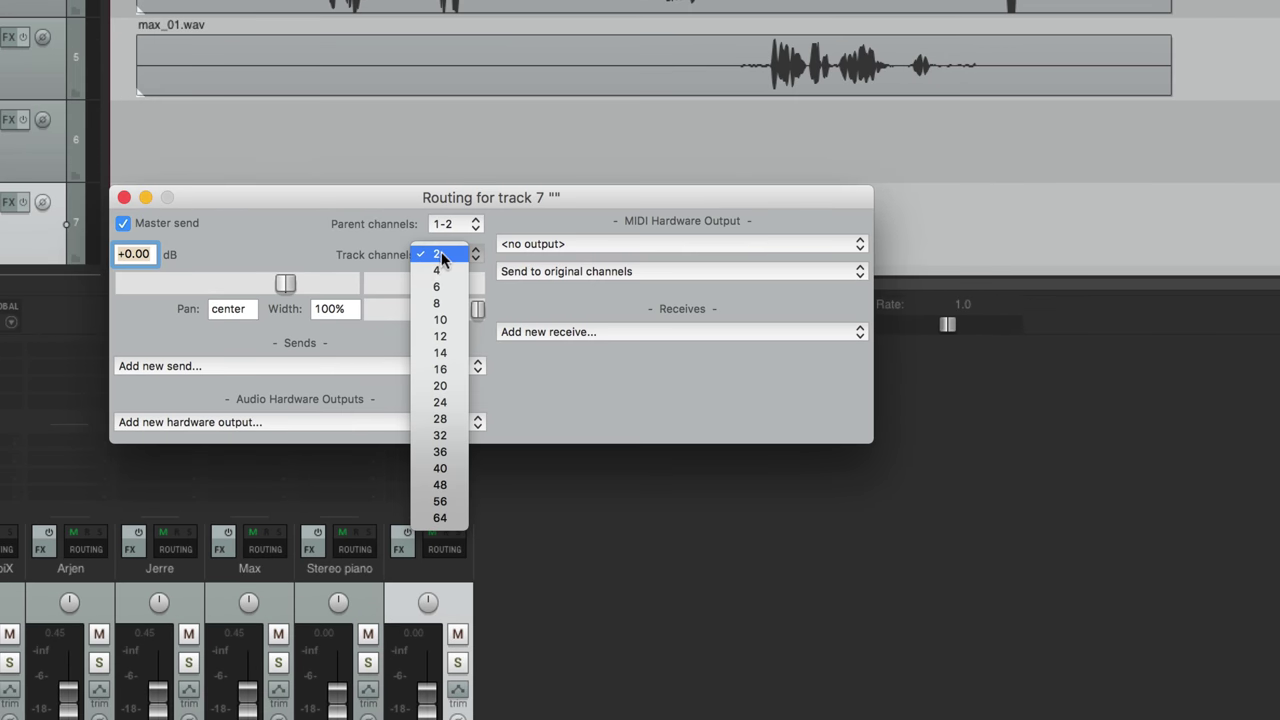
{"action": "left_click", "coordinate": [442, 322]}
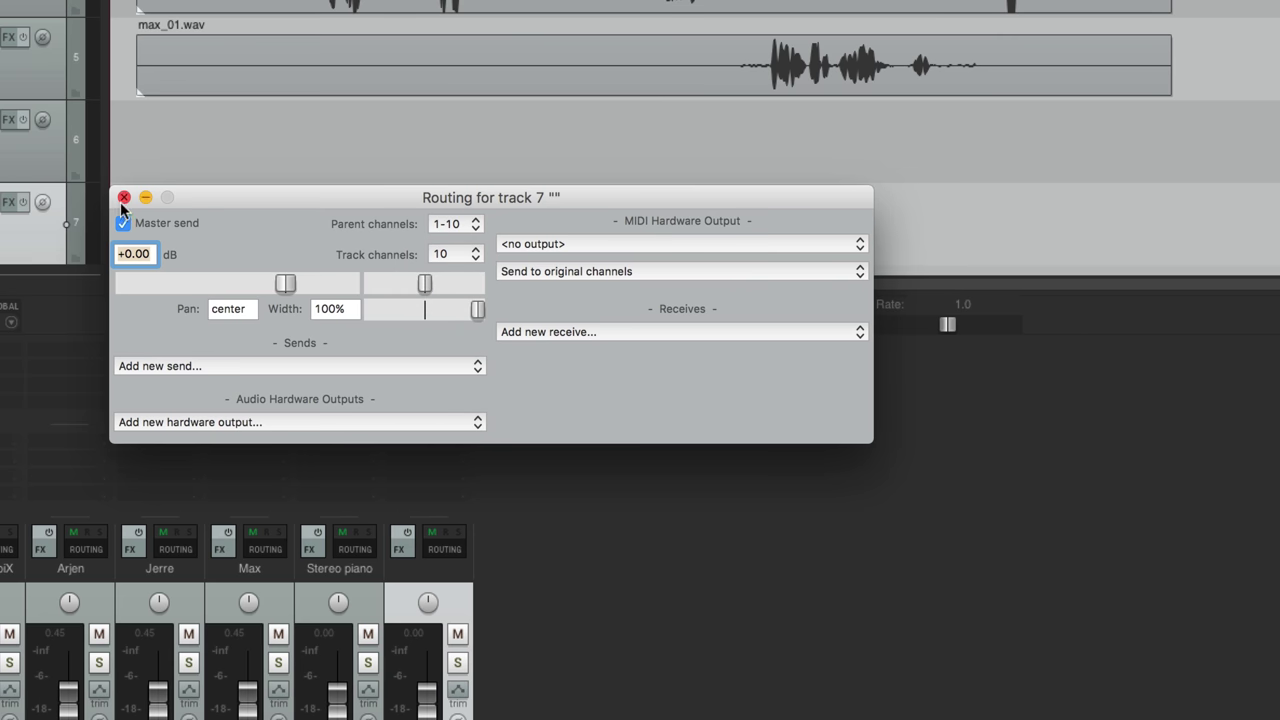
{"action": "left_click", "coordinate": [123, 197]}
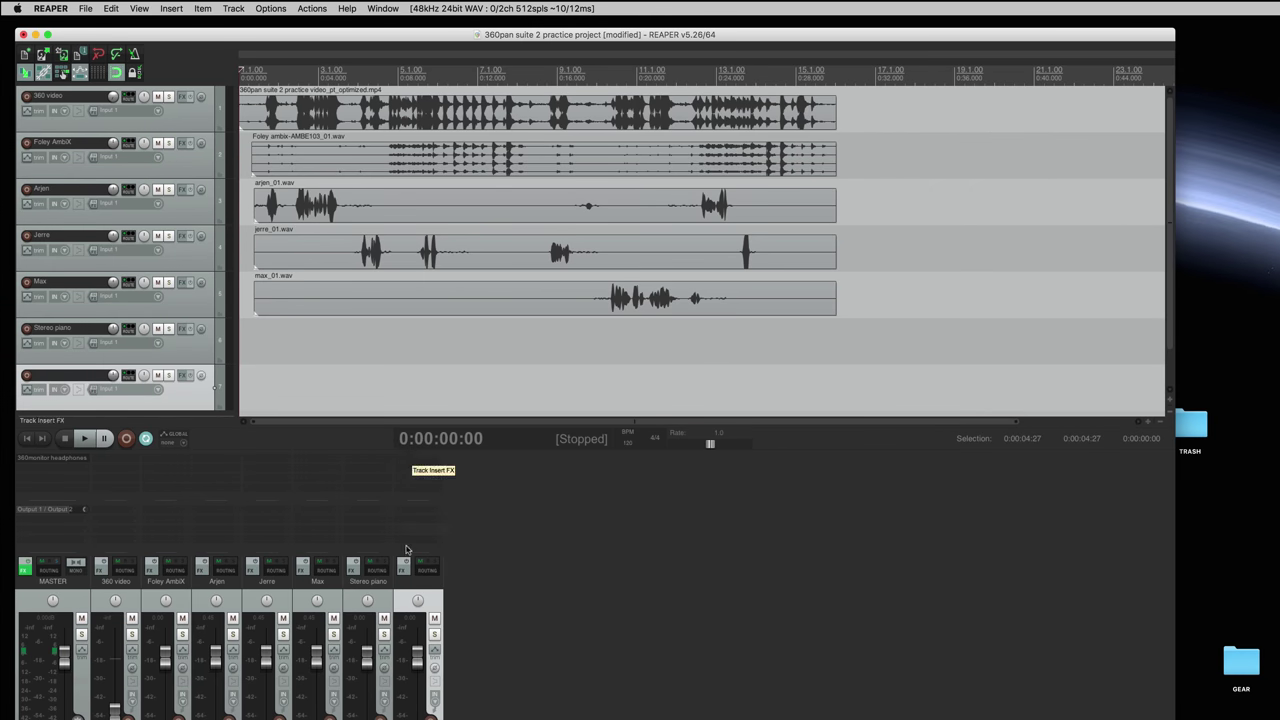
Name the new track 7 "My rev".
{"action": "double_click", "coordinate": [409, 582]}
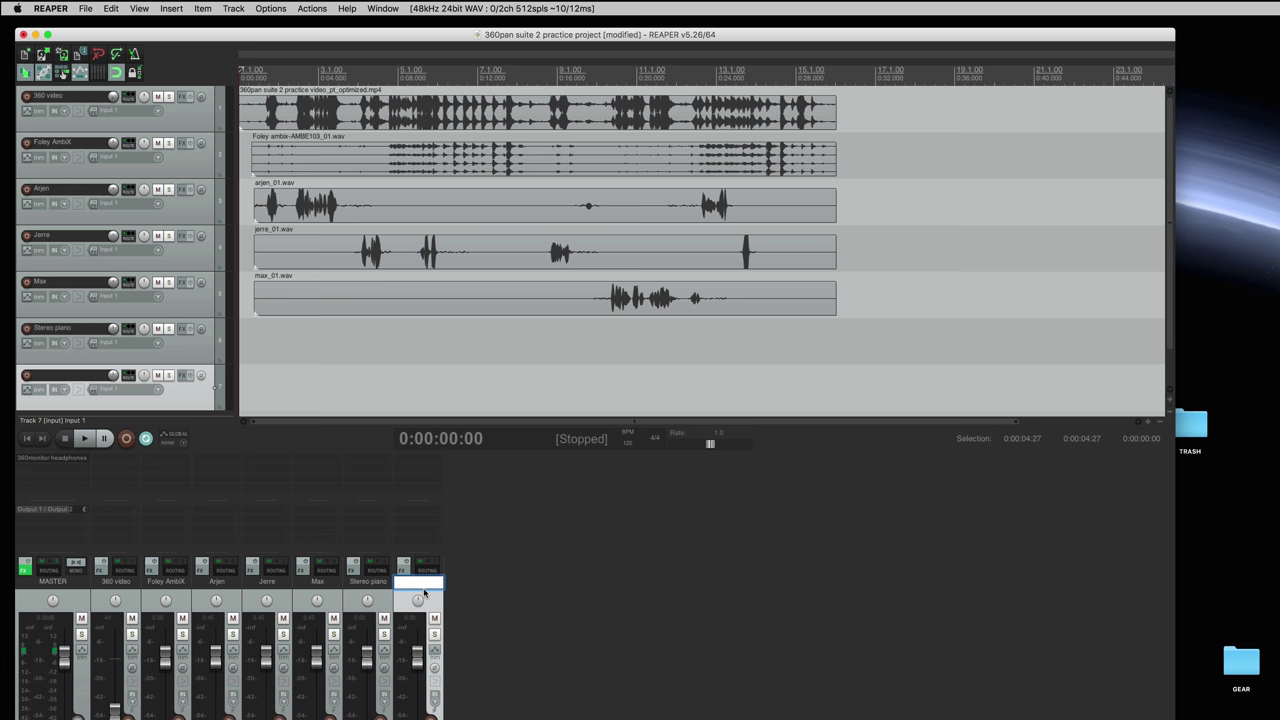
{"action": "type", "text": "My rev"}
{"action": "key", "text": "Return"}
Insert the VST3 plugin 360reverb Ambi2 to Ambi2 (9ch) on the My rev track.
{"action": "left_click", "coordinate": [411, 460]}
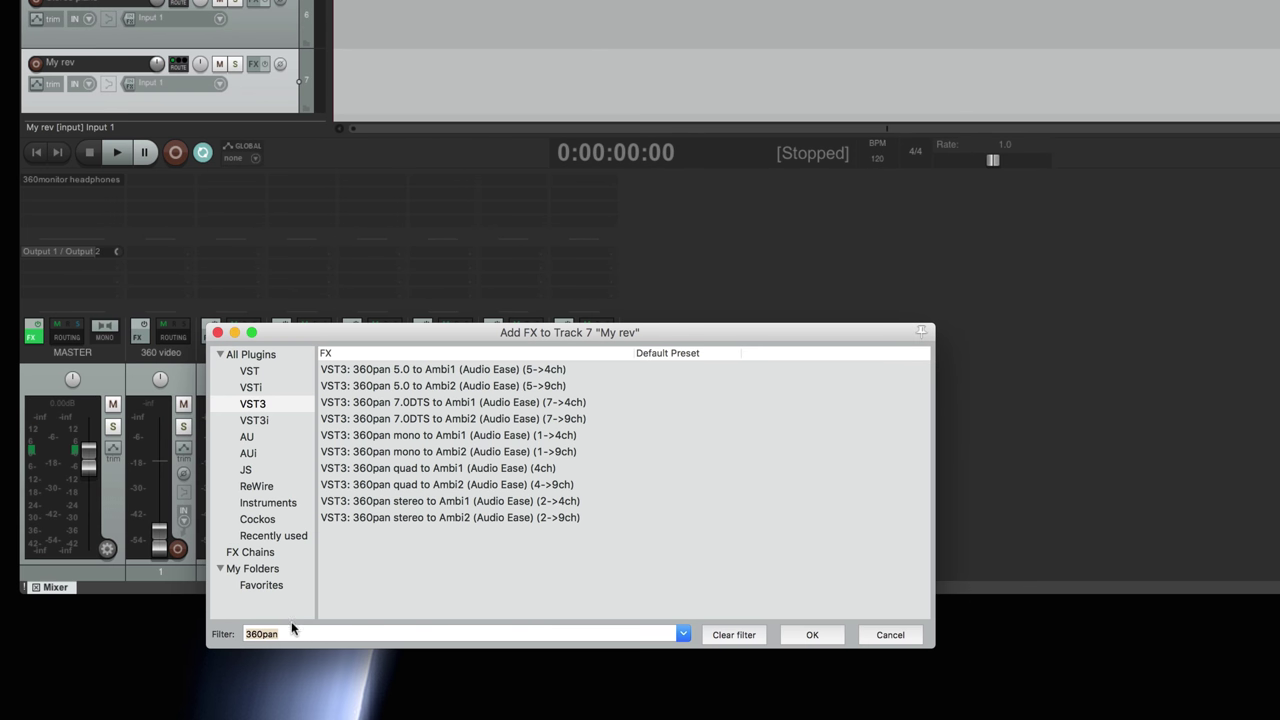
{"action": "type", "text": "360rev"}
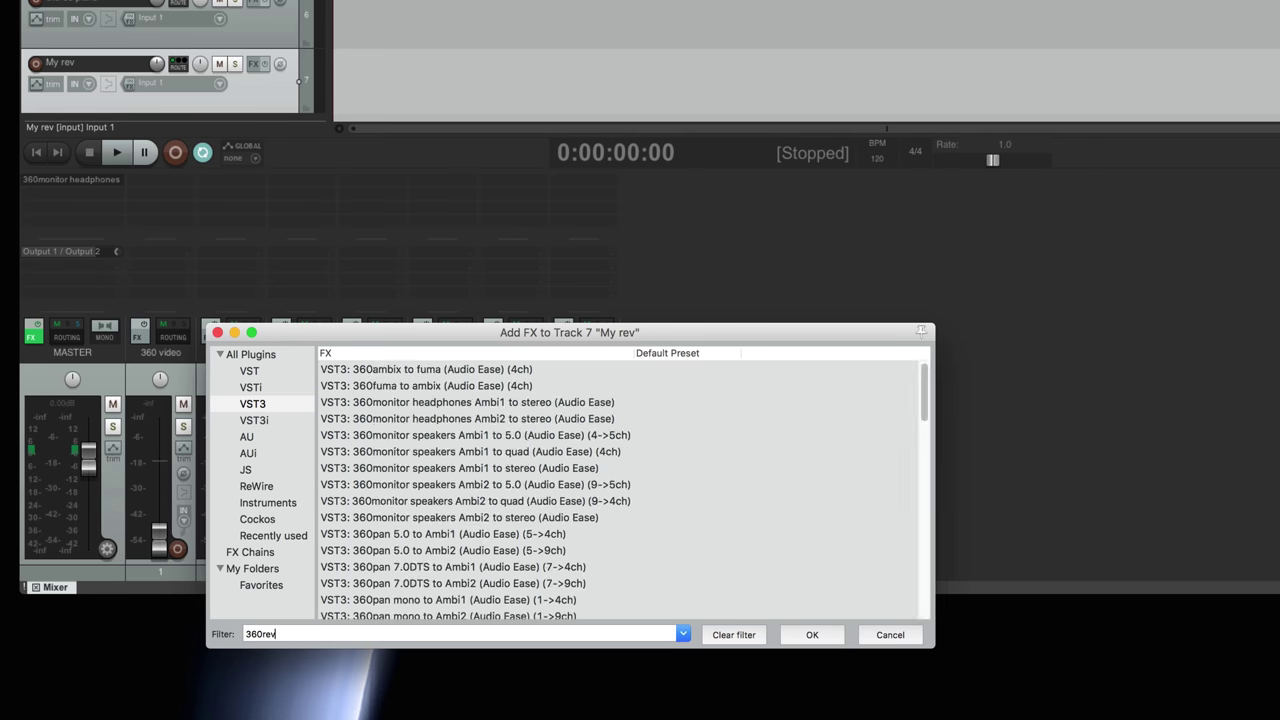
{"action": "left_click", "coordinate": [431, 387]}
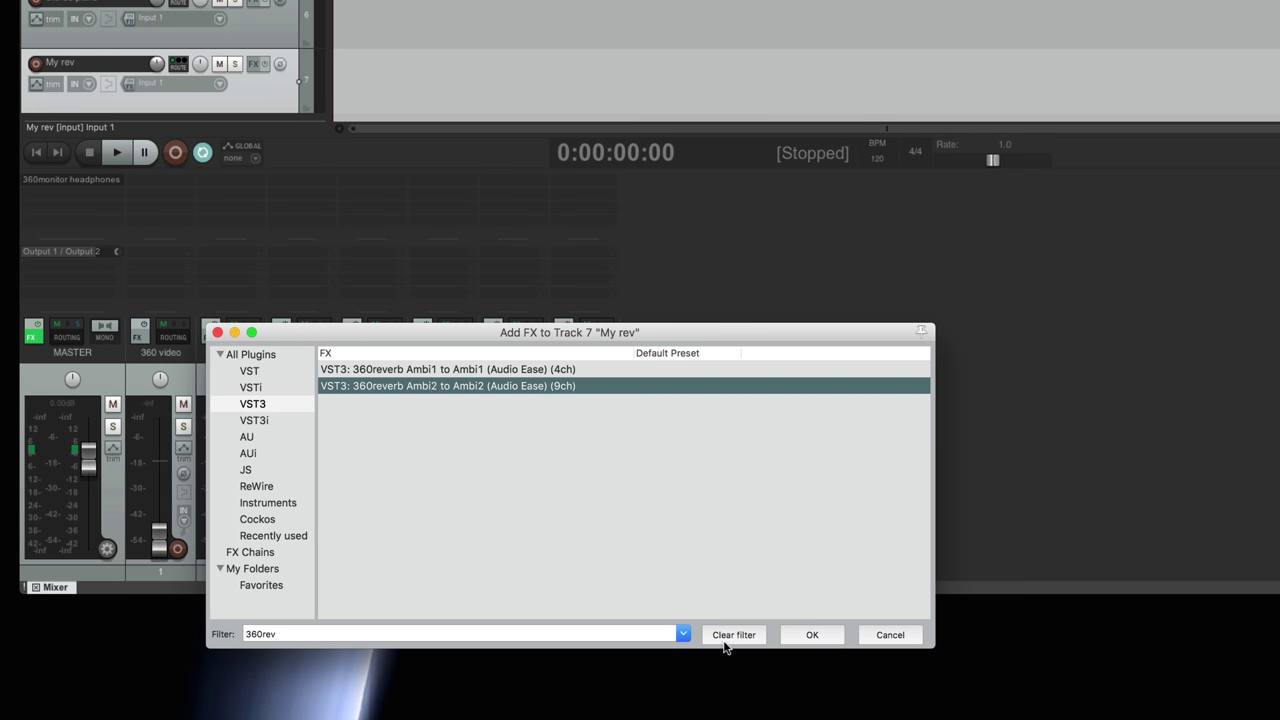
{"action": "left_click", "coordinate": [808, 637]}
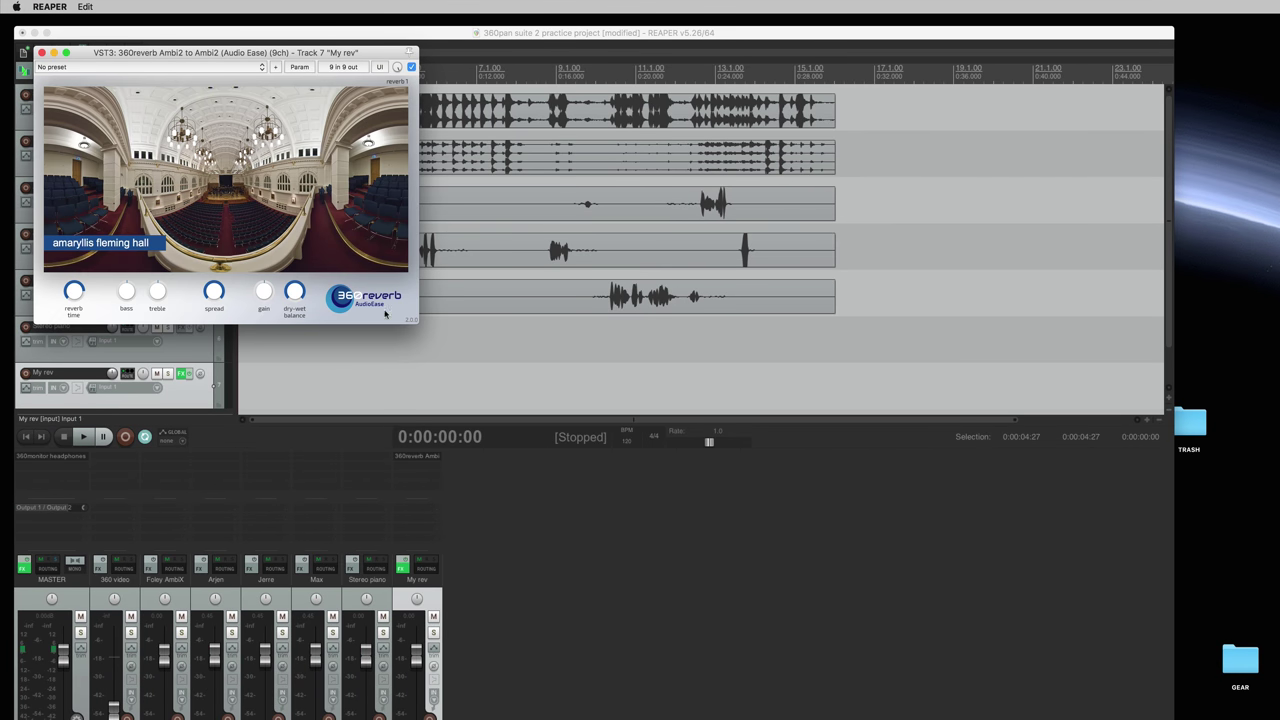
Rename the 360reverb instance to "My rev".
{"action": "left_click", "coordinate": [393, 84]}
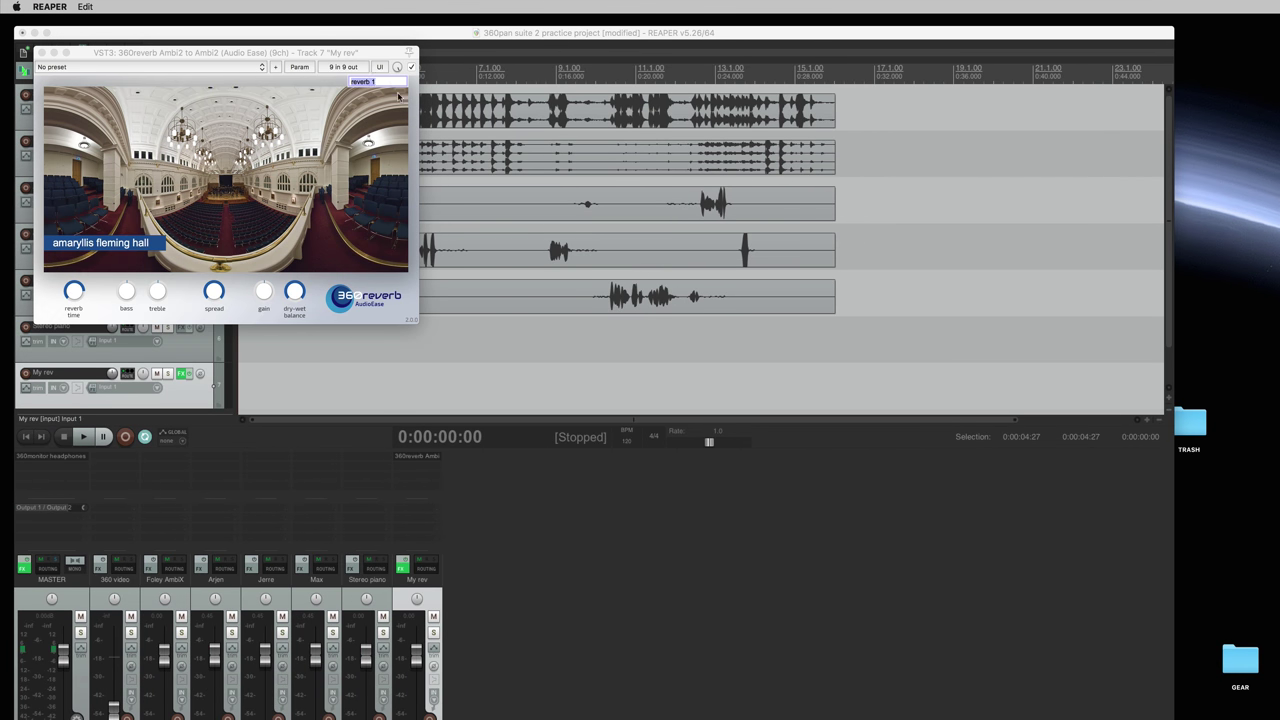
{"action": "type", "text": "My rev"}
{"action": "key", "text": "Return"}
Browse the 360reverb spaces in categories such as Churches, Bedrooms, Bathrooms, Forests, Kitchens, Living rooms and Vehicles.
{"action": "left_click", "coordinate": [394, 98]}
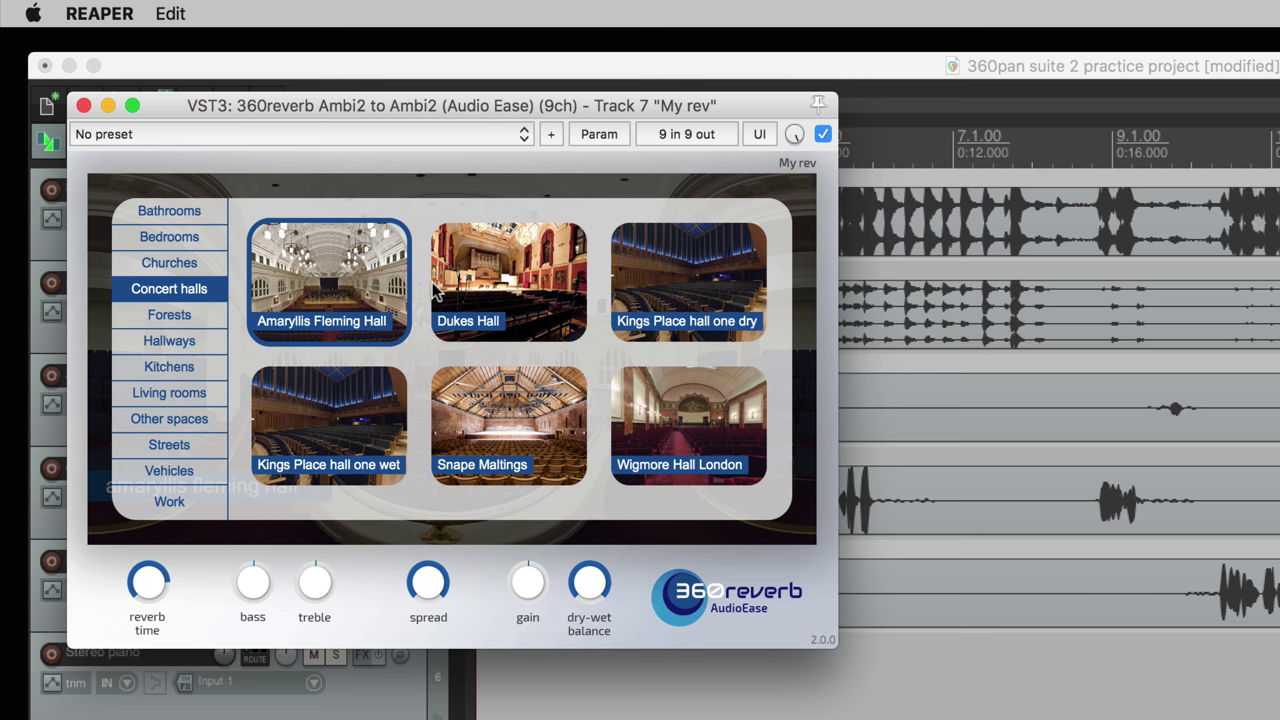
{"action": "left_click", "coordinate": [196, 264]}
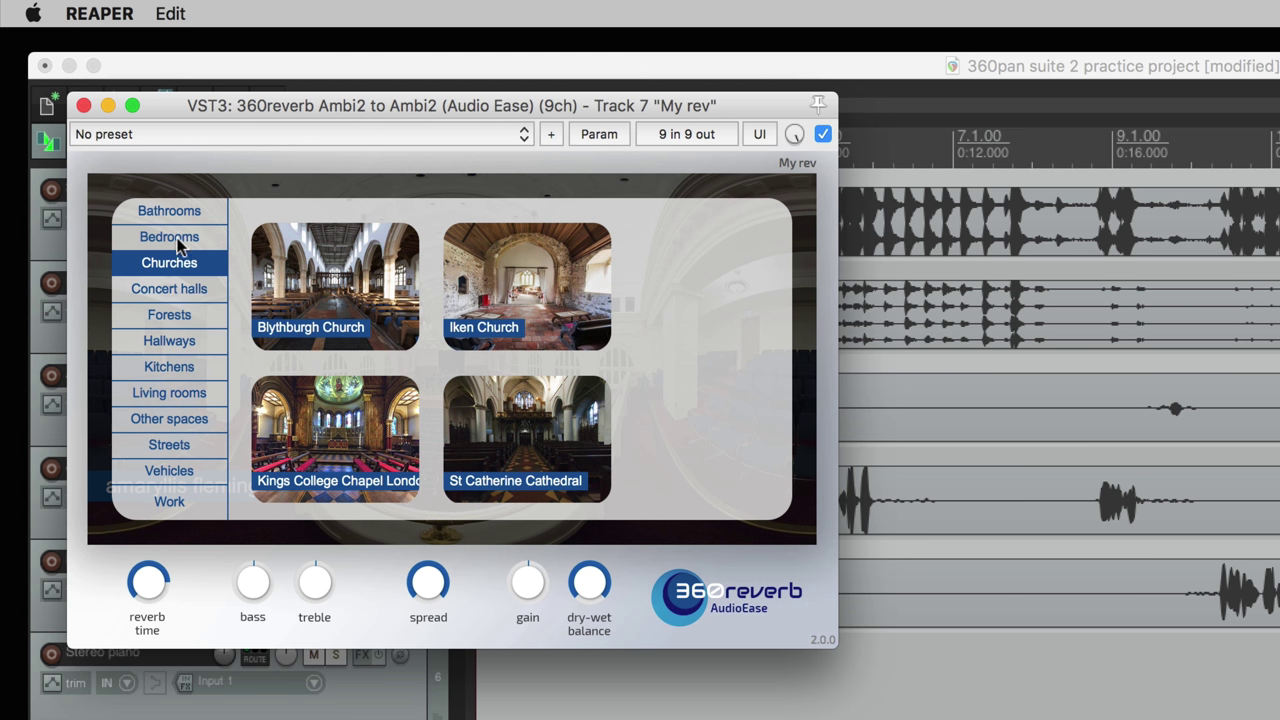
{"action": "left_click", "coordinate": [178, 240]}
{"action": "left_click", "coordinate": [175, 215]}
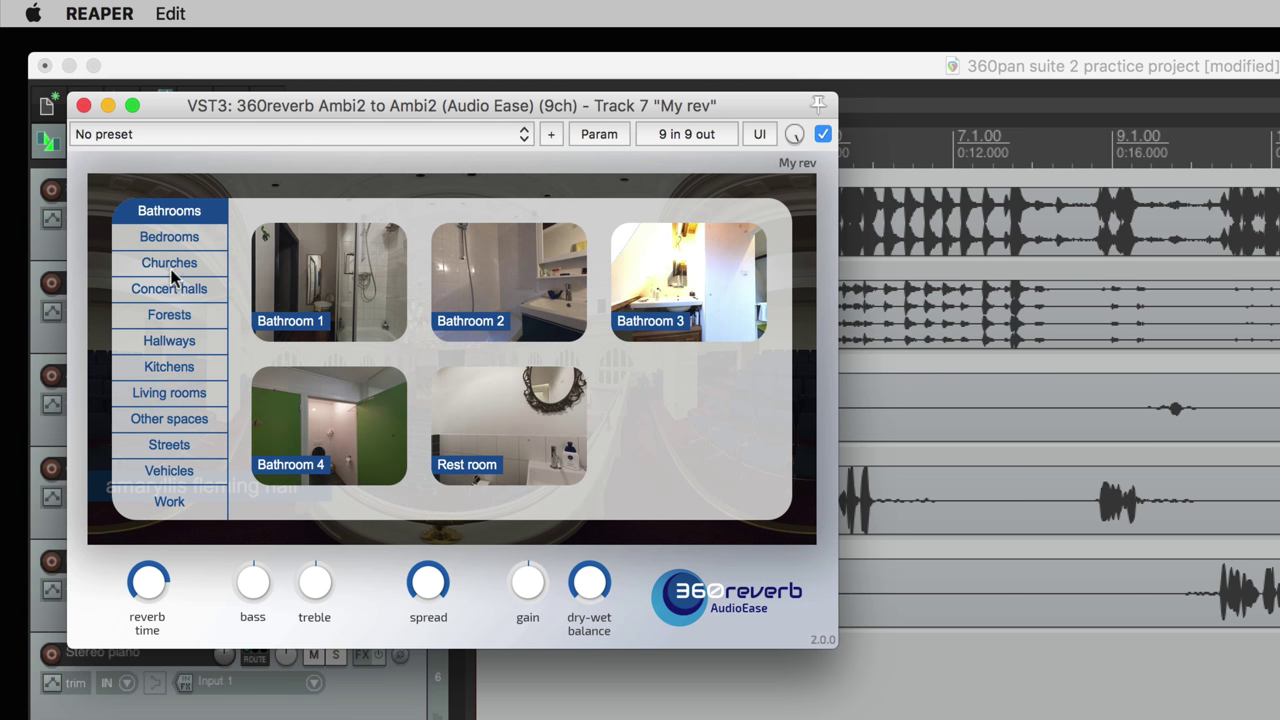
{"action": "left_click", "coordinate": [168, 316]}
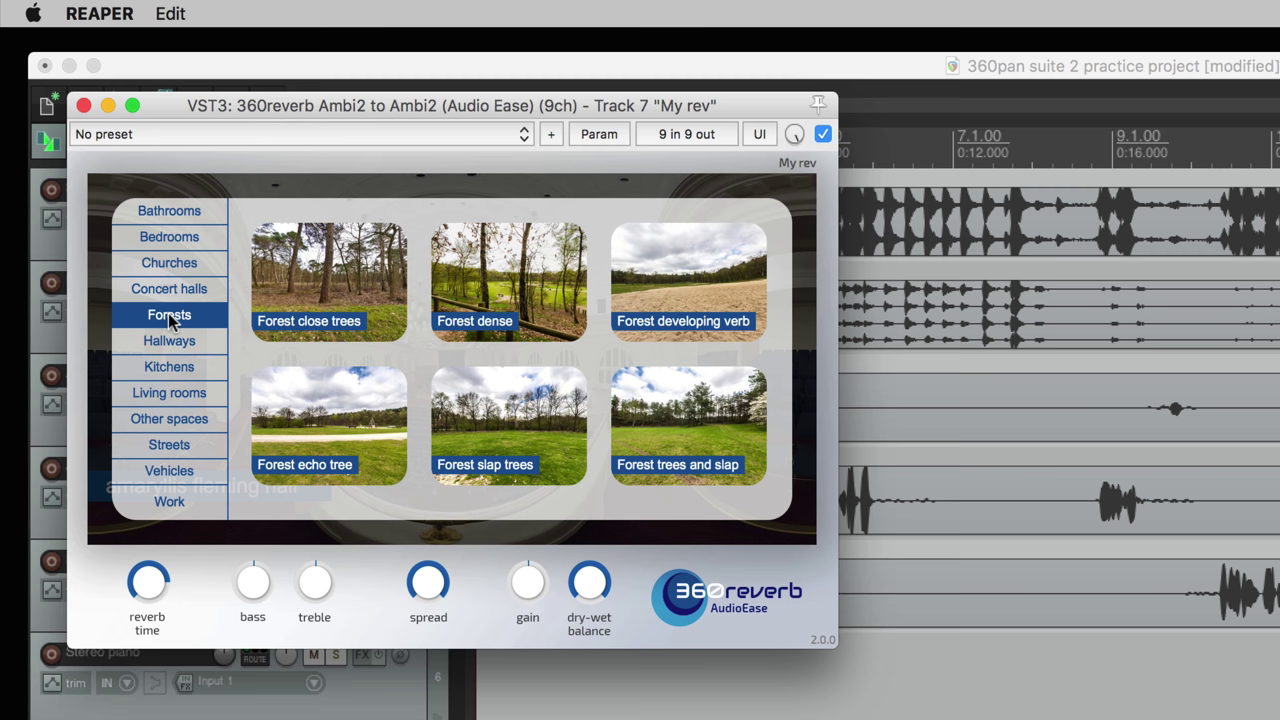
{"action": "left_click", "coordinate": [166, 368]}
{"action": "left_click", "coordinate": [168, 393]}
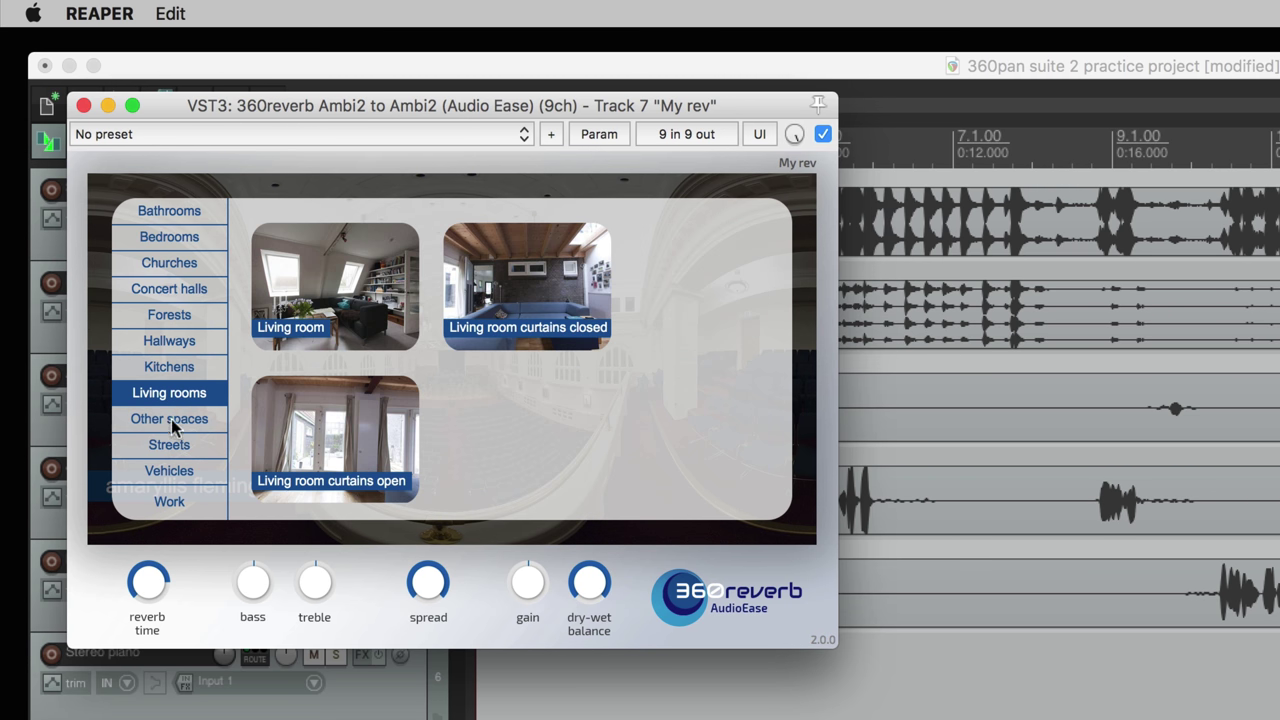
{"action": "left_click", "coordinate": [180, 474]}
Load the Empty shop space from the Work category in 360reverb and close the plugin window.
{"action": "left_click", "coordinate": [167, 506]}
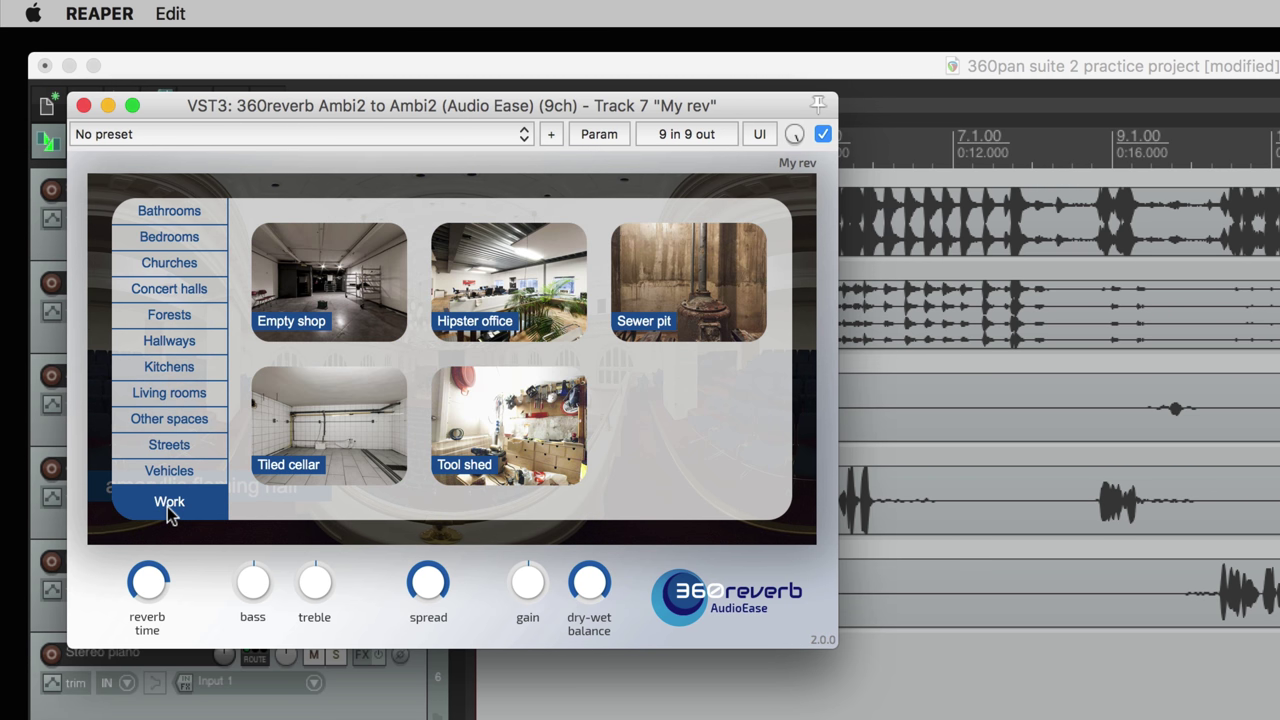
{"action": "left_click", "coordinate": [280, 300]}
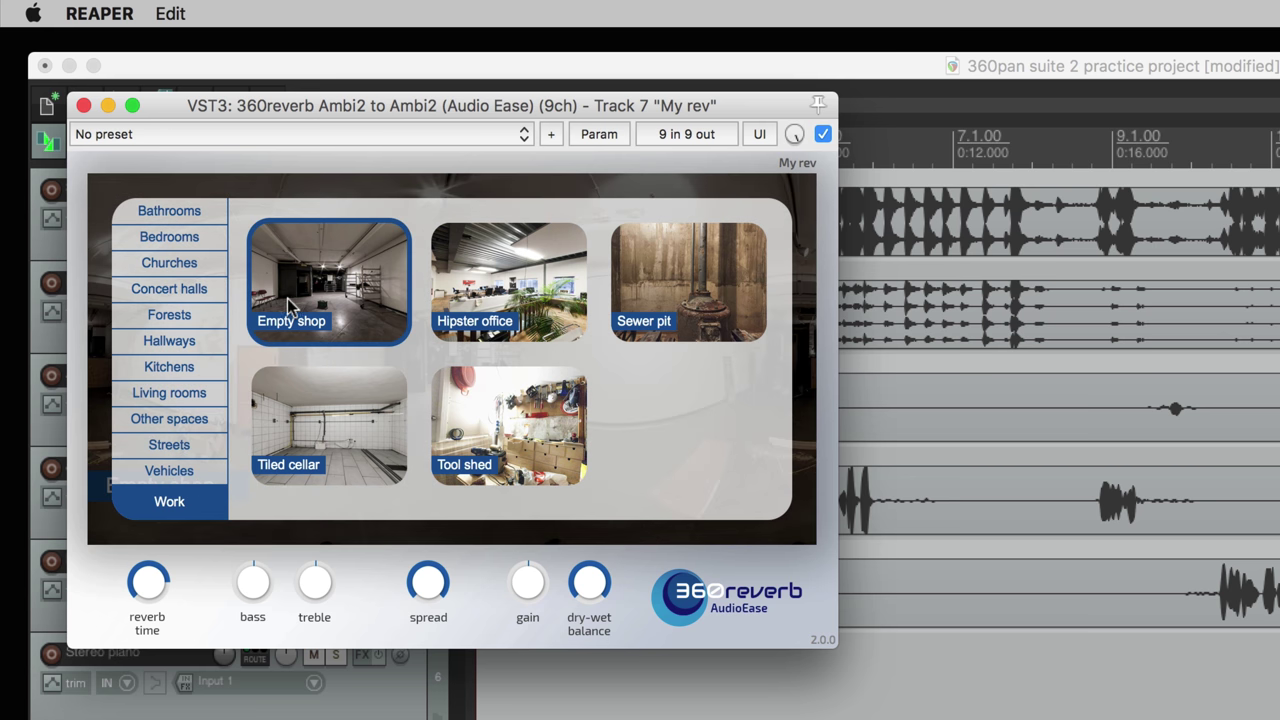
{"action": "left_click_drag", "start_coordinate": [293, 107], "coordinate": [550, 292]}
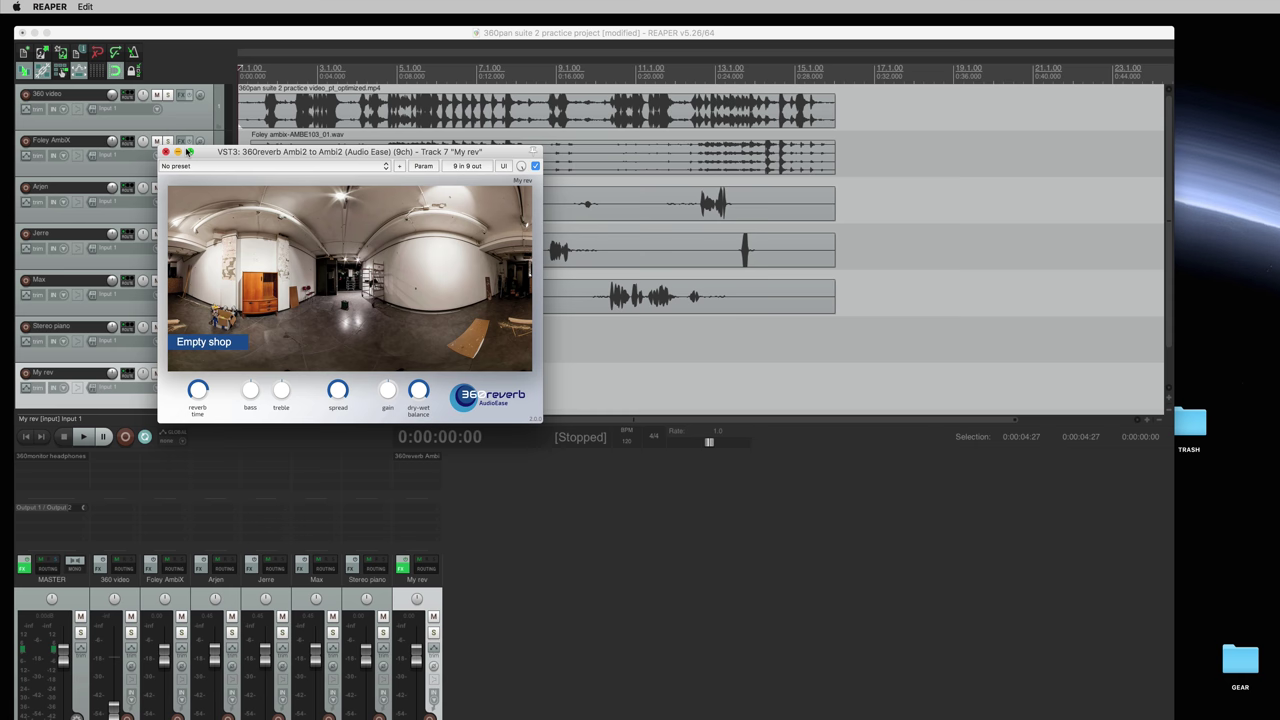
{"action": "left_click", "coordinate": [228, 209]}
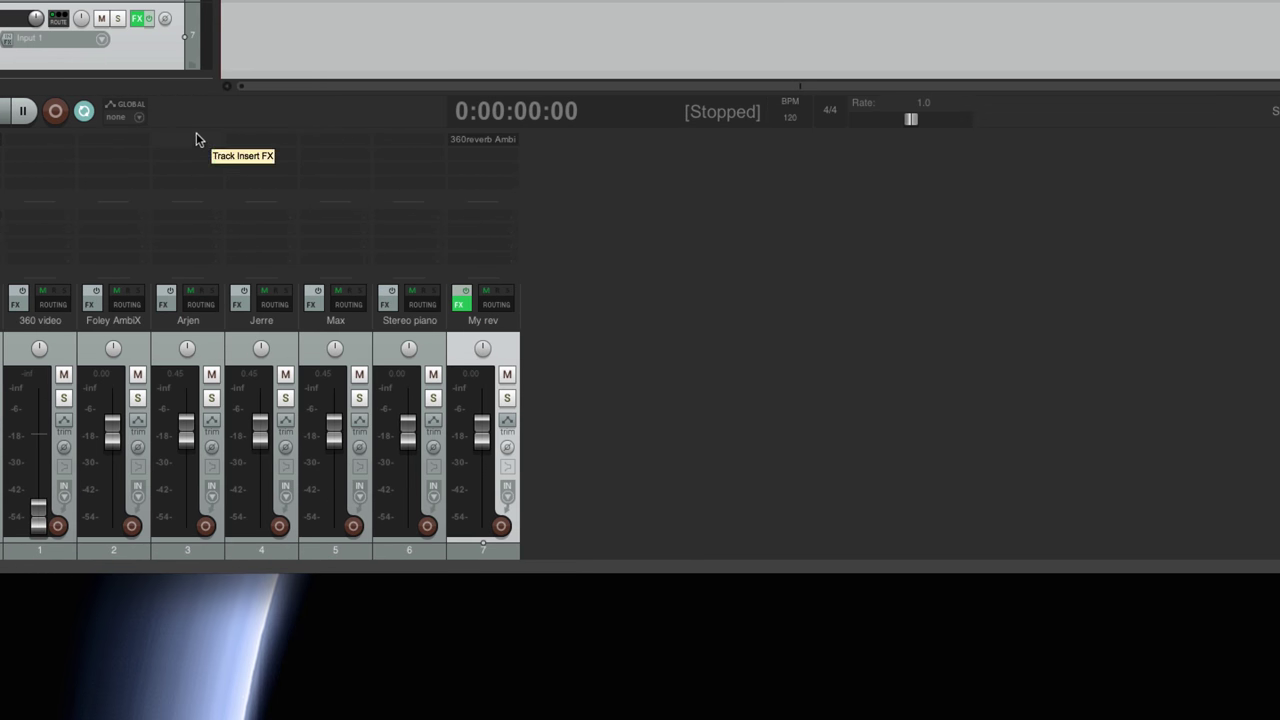
Insert the VST3 plugin 360pan mono to Ambi2 (1->9ch) on track 3.
{"action": "double_click", "coordinate": [196, 132]}
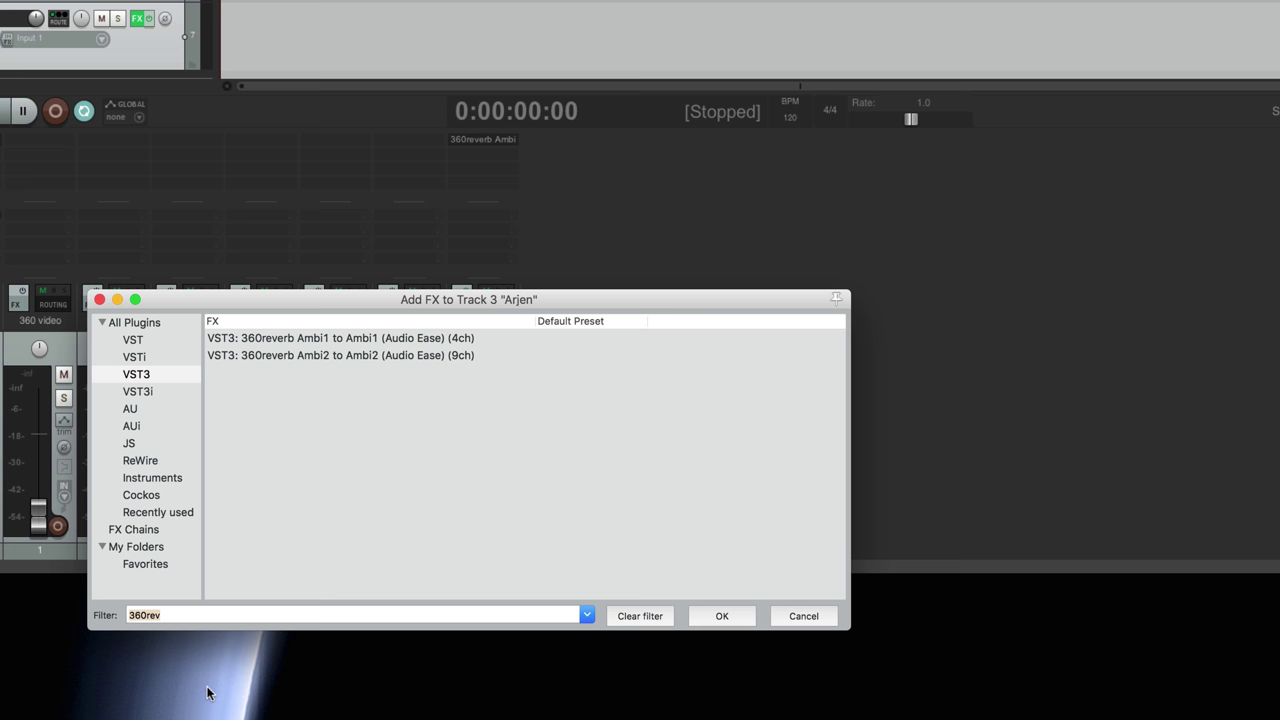
{"action": "type", "text": "360pan"}
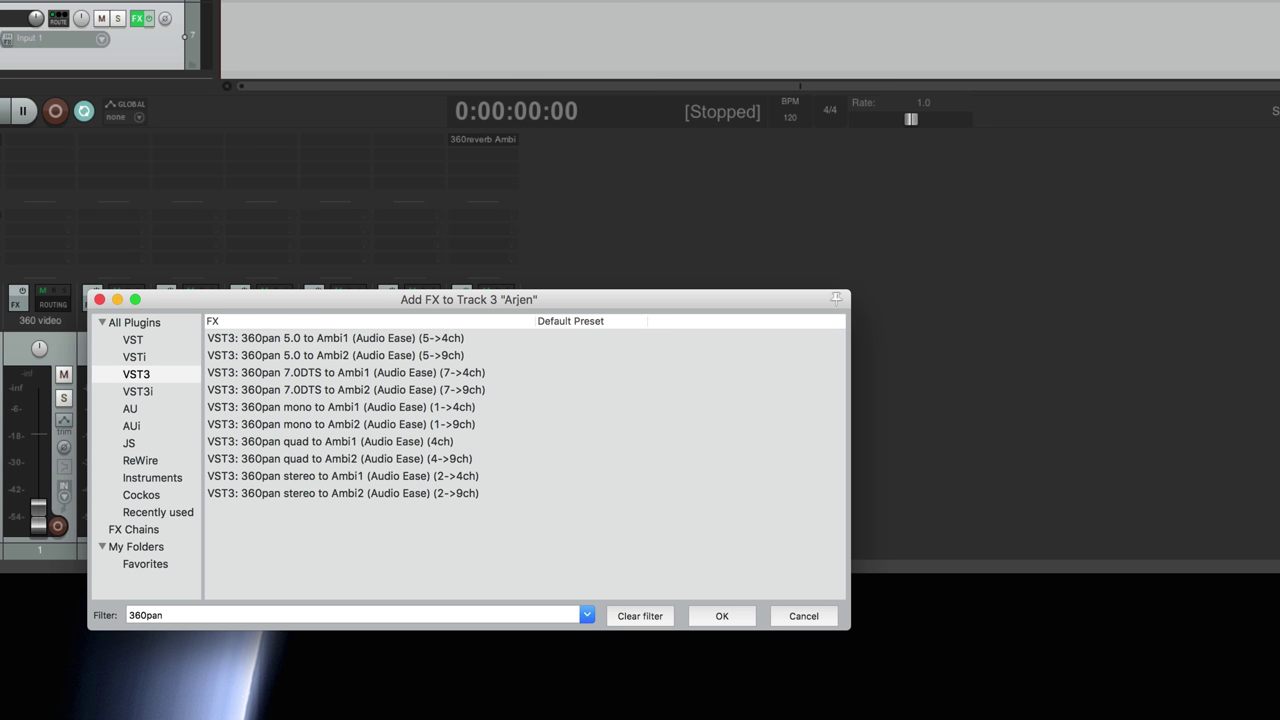
{"action": "left_click", "coordinate": [357, 421]}
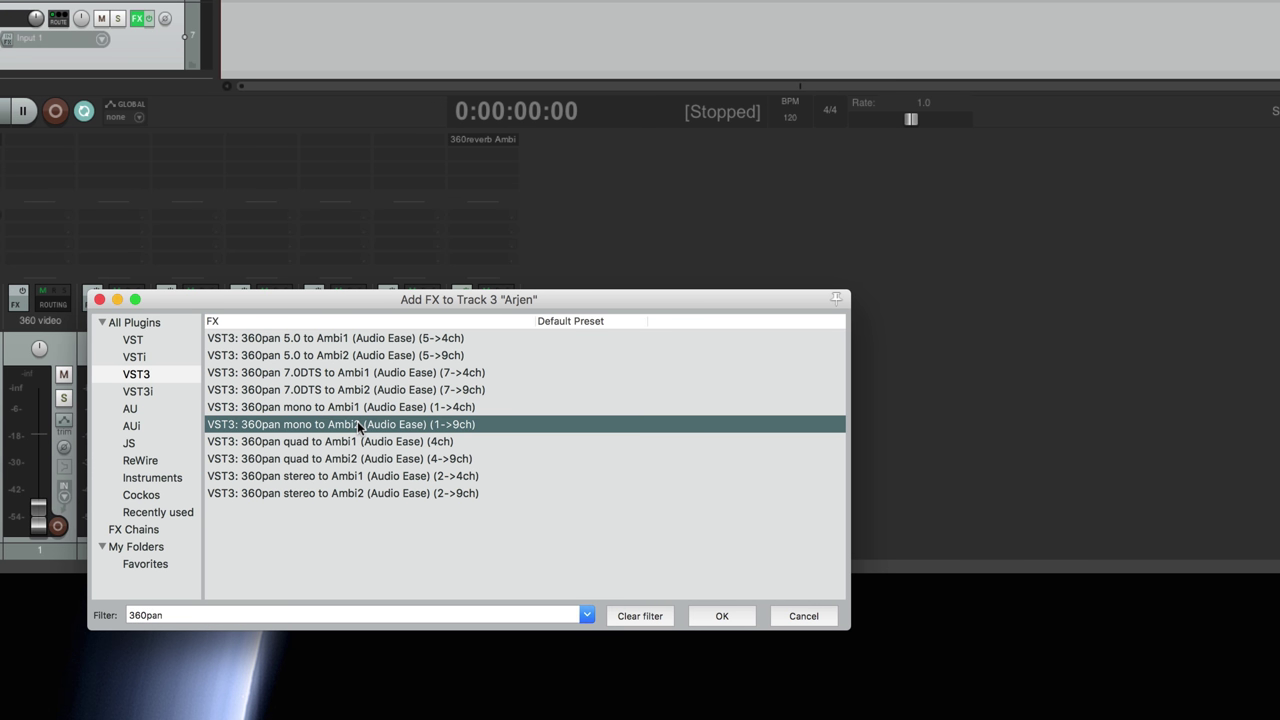
{"action": "key", "text": "Return"}
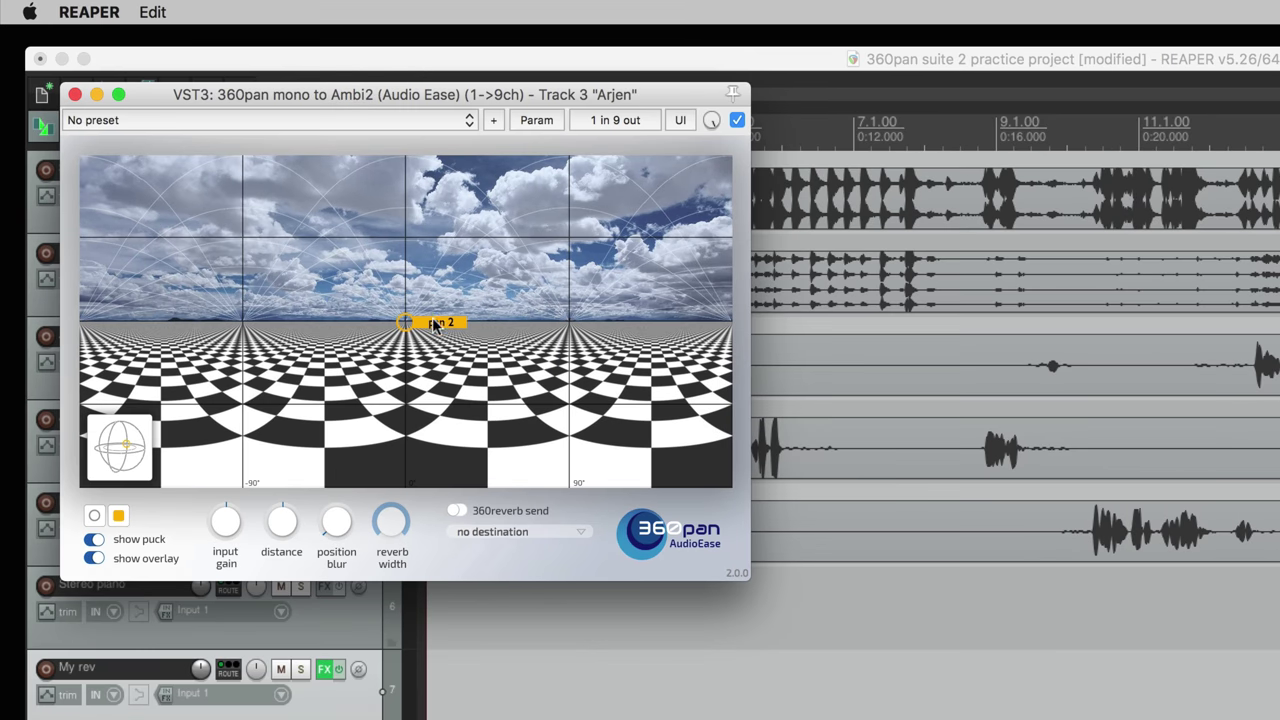
Rename the 360pan puck to match the name of track 3.
{"action": "double_click", "coordinate": [434, 322]}
{"action": "type", "text": "Arjen"}
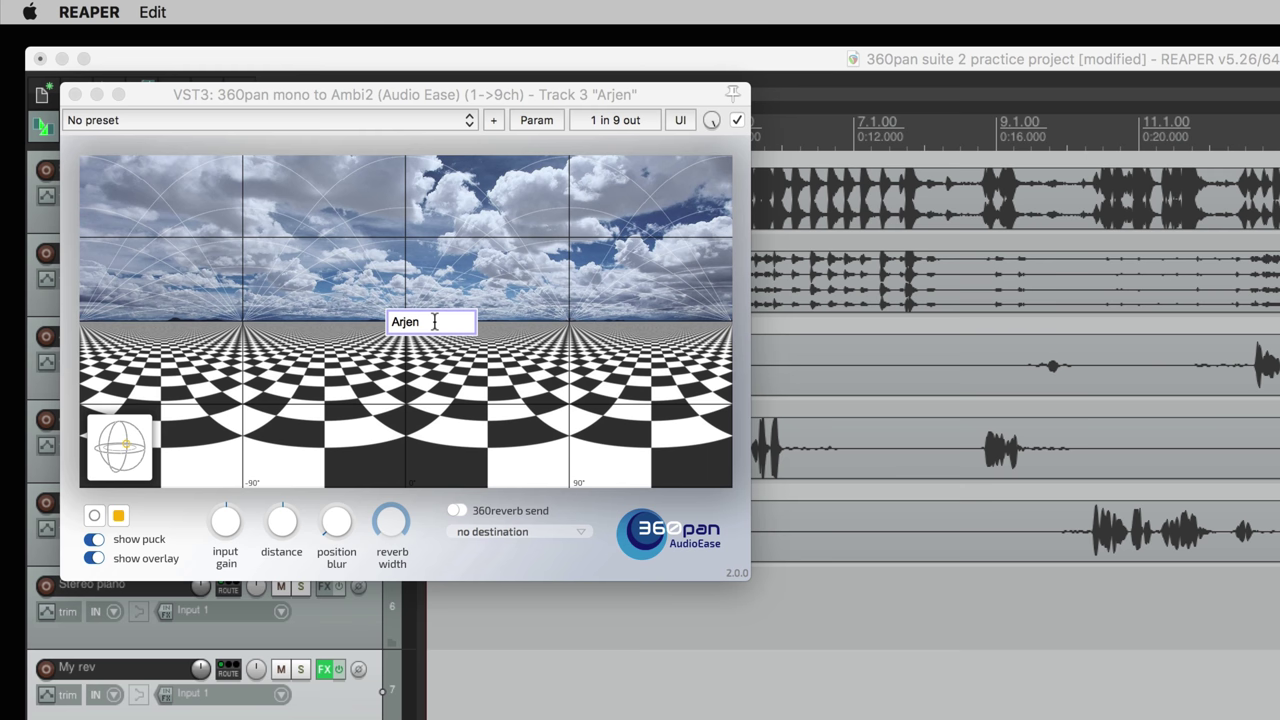
{"action": "key", "text": "Return"}
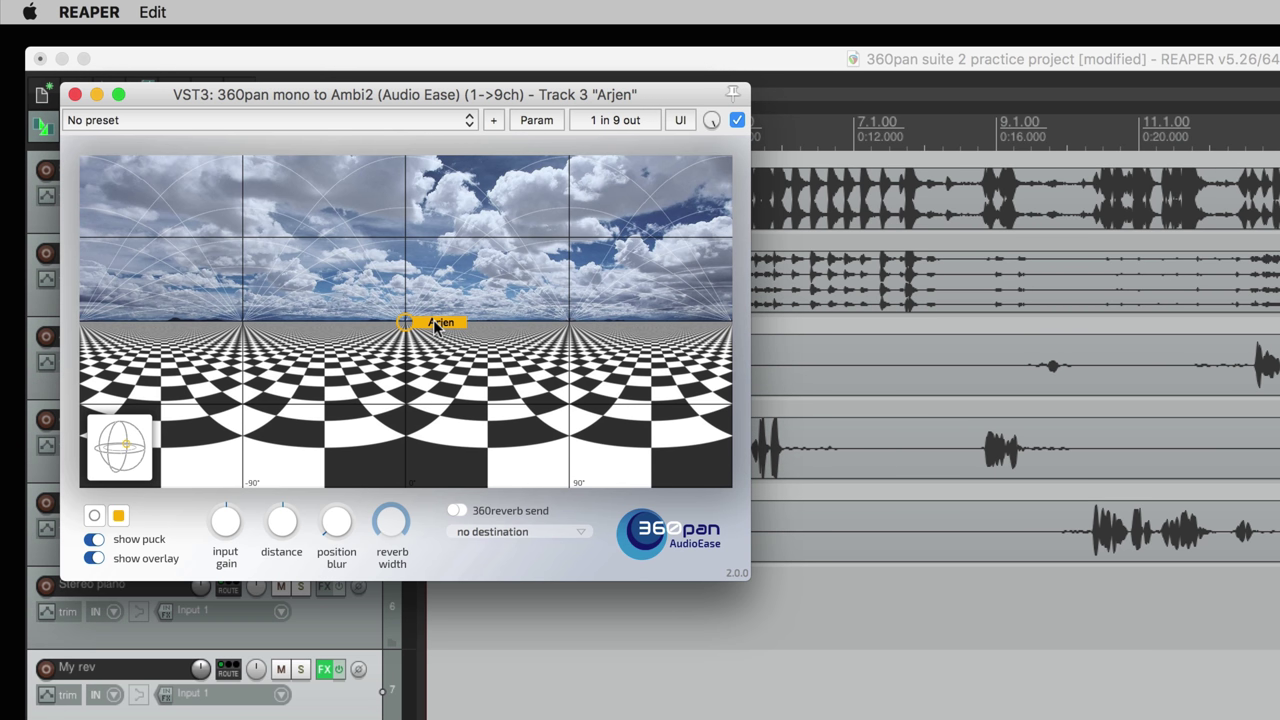
Enable the 360reverb send in track 3's 360pan with My rev as destination, and close the plugin window.
{"action": "left_click", "coordinate": [447, 531]}
{"action": "left_click", "coordinate": [457, 511]}
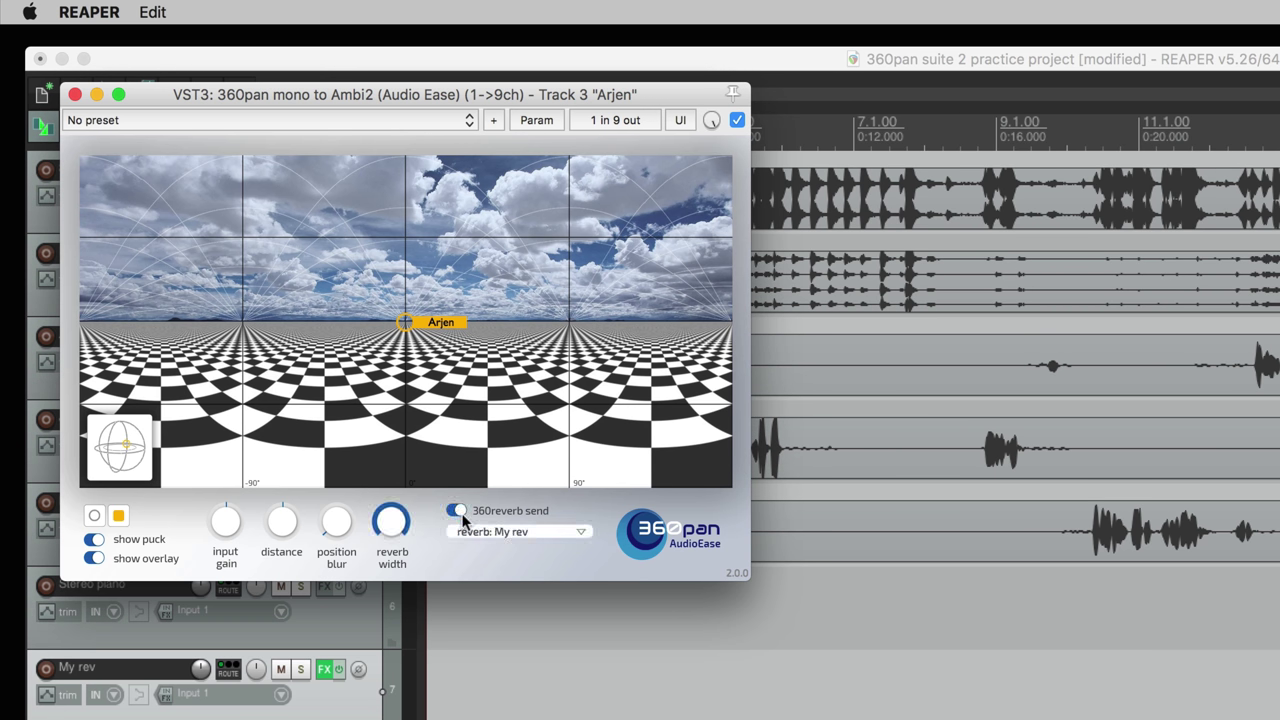
{"action": "left_click", "coordinate": [522, 531]}
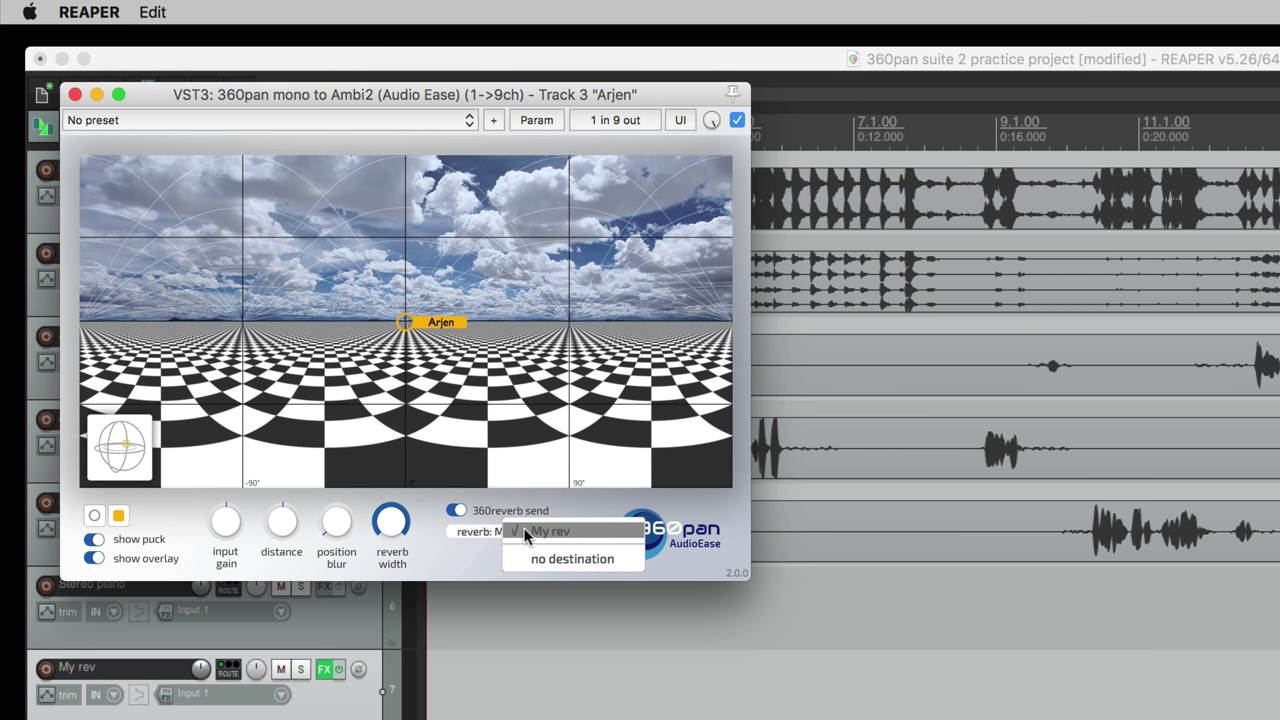
{"action": "left_click", "coordinate": [463, 555]}
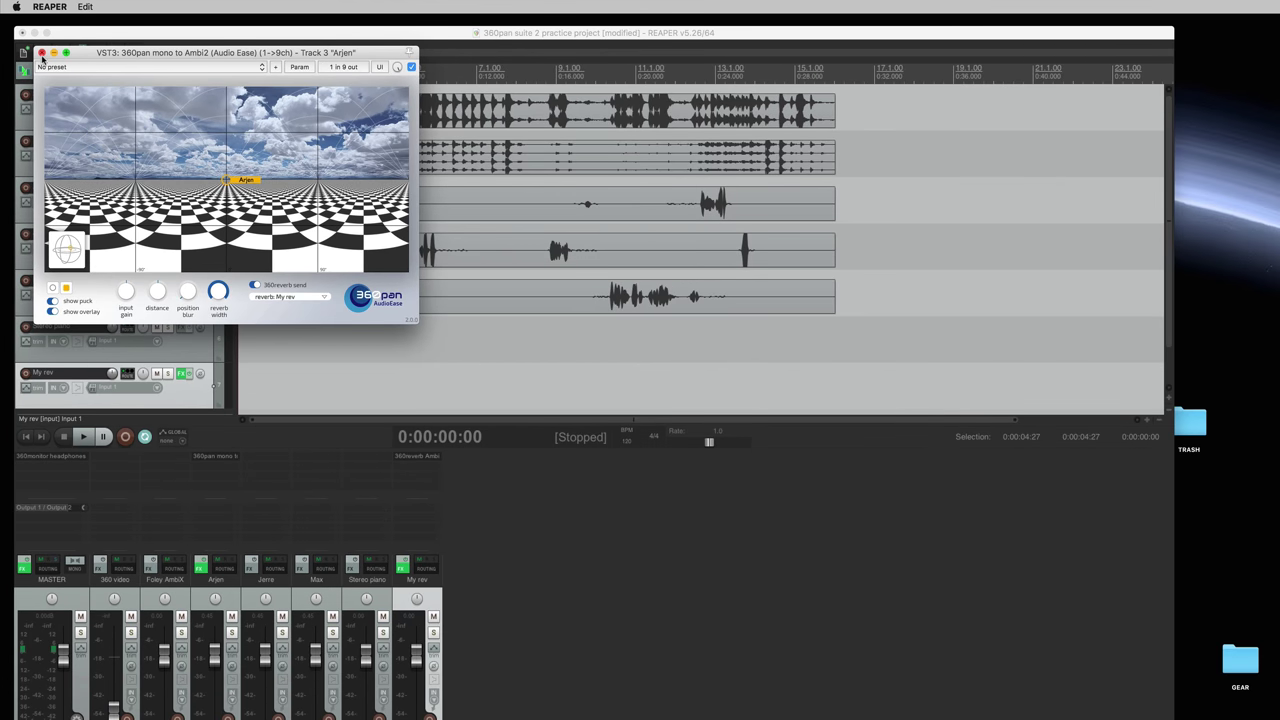
{"action": "left_click", "coordinate": [41, 52]}
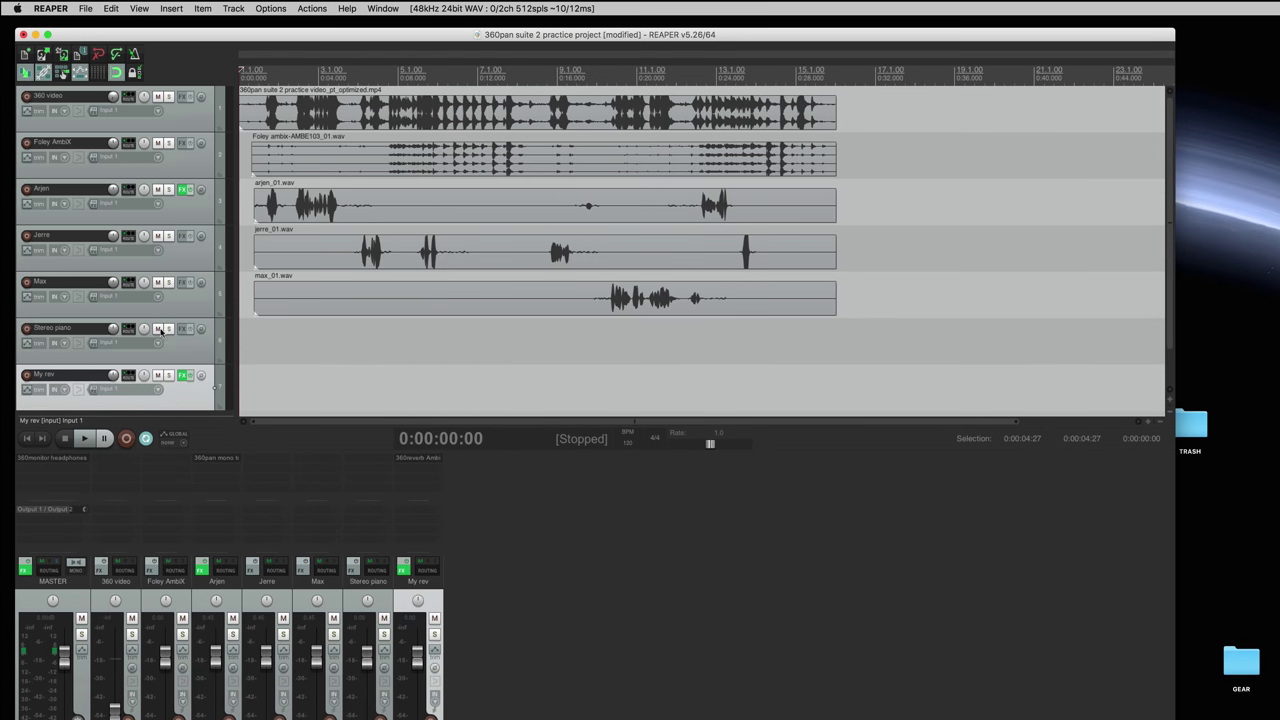
Insert the VST3 plugin 360pan mono to Ambi2 (1->9ch) on track 4 and rename its puck to match the track.
{"action": "double_click", "coordinate": [256, 461]}
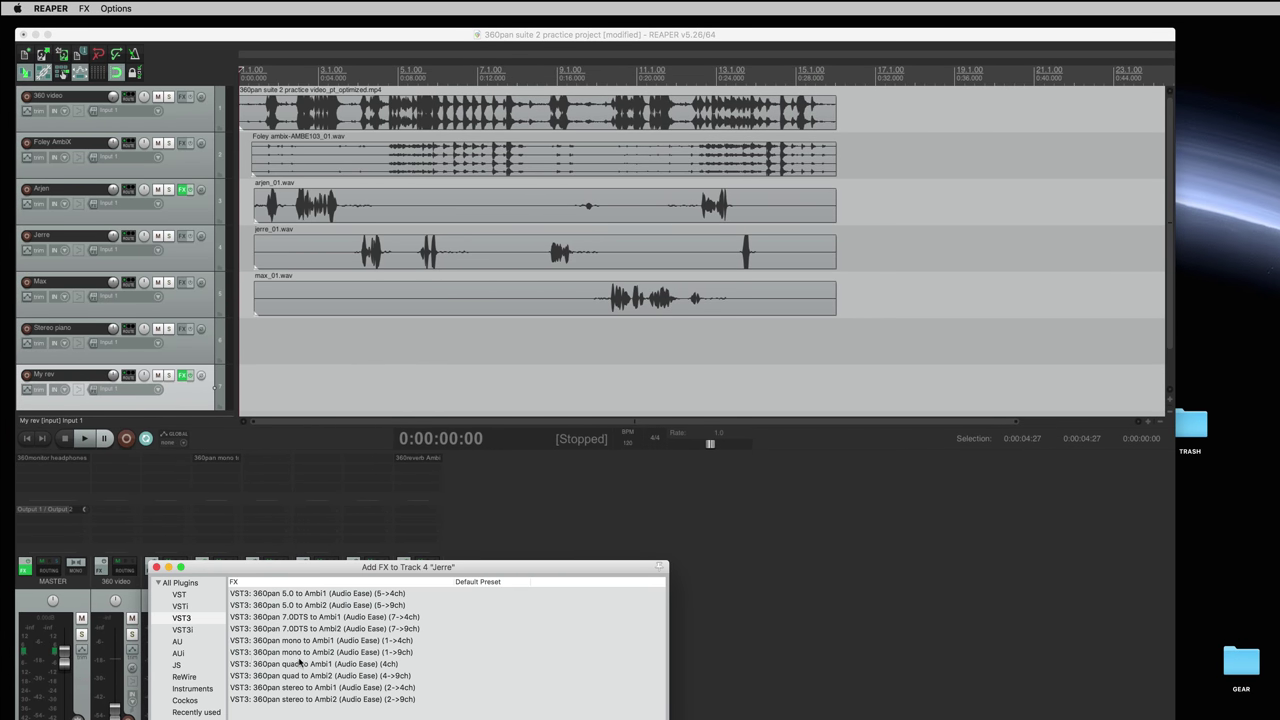
{"action": "left_click", "coordinate": [308, 652]}
{"action": "double_click", "coordinate": [305, 652]}
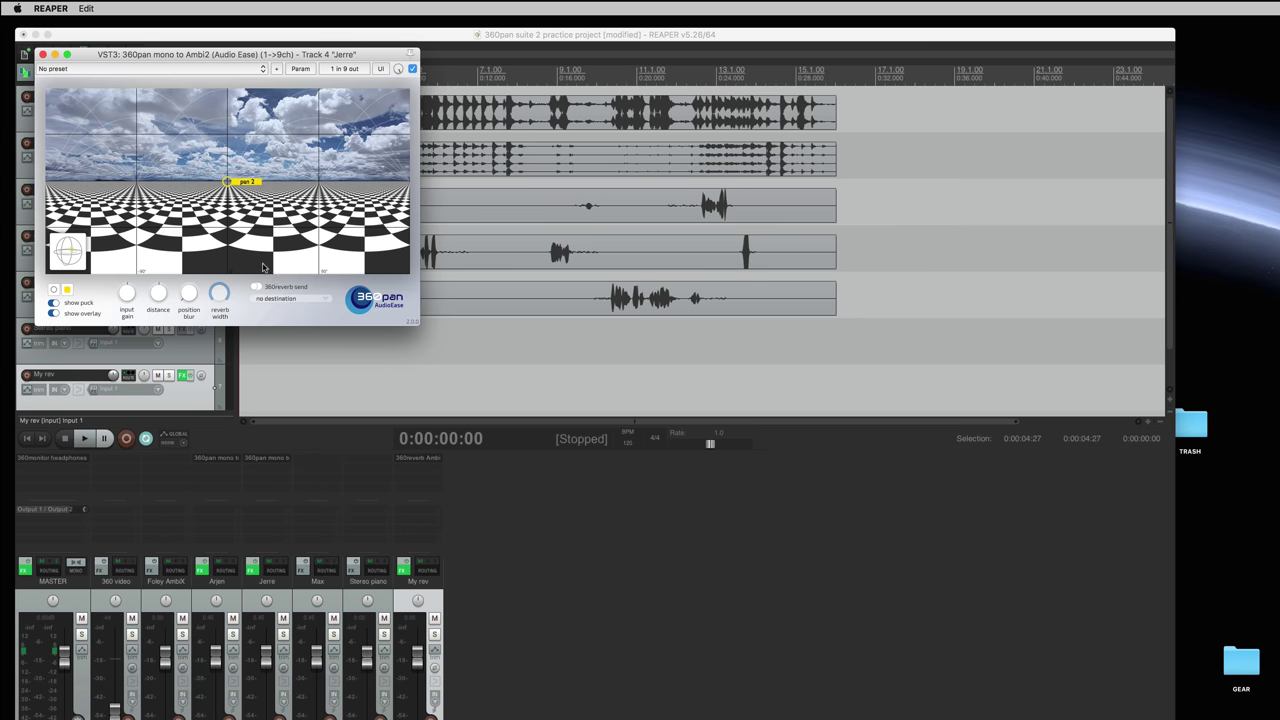
{"action": "double_click", "coordinate": [242, 184]}
{"action": "type", "text": "Jerre"}
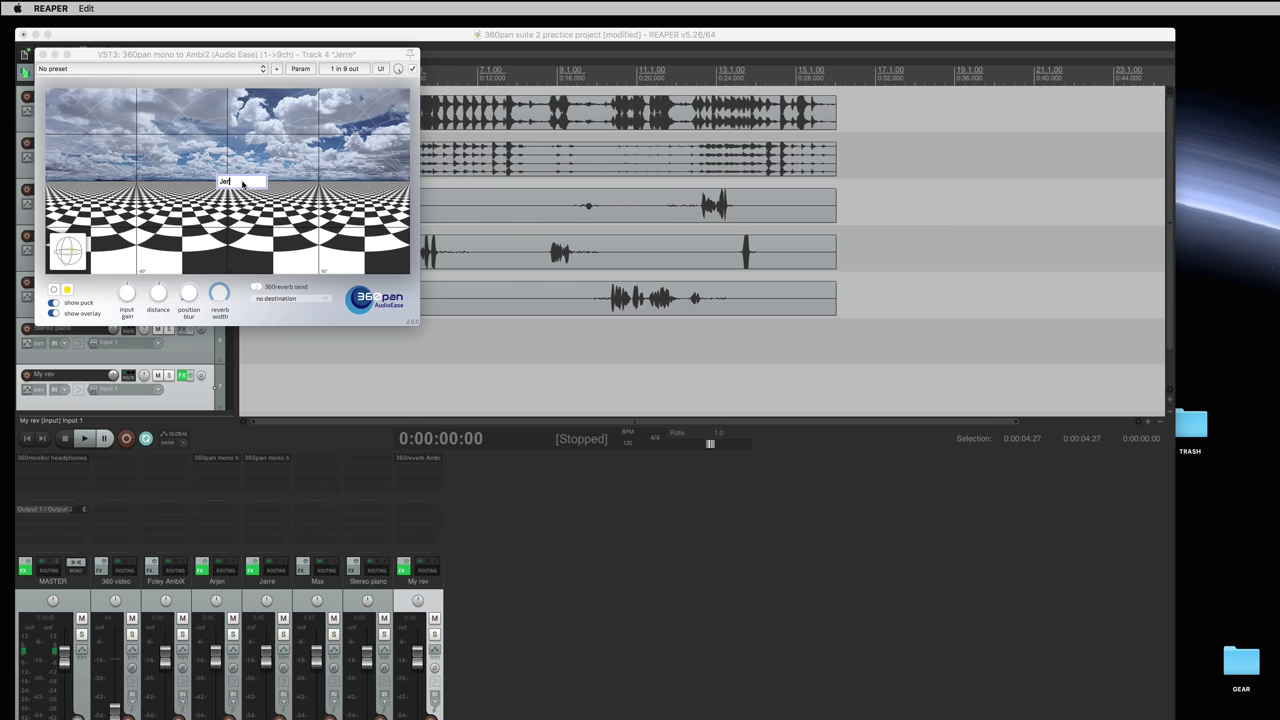
{"action": "key", "text": "Return"}
Colour track 4's puck green, enable its 360reverb send with My rev as destination, and close the plugin window.
{"action": "left_click", "coordinate": [68, 291]}
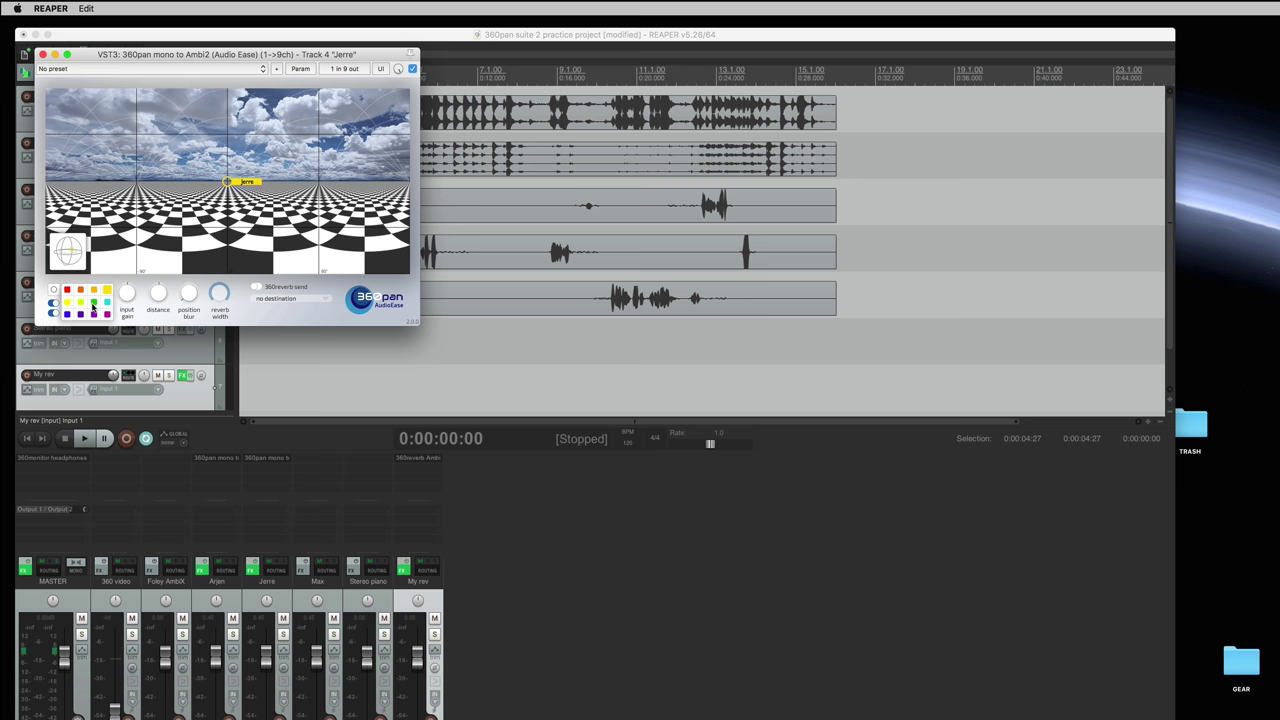
{"action": "left_click", "coordinate": [94, 303]}
{"action": "left_click", "coordinate": [257, 287]}
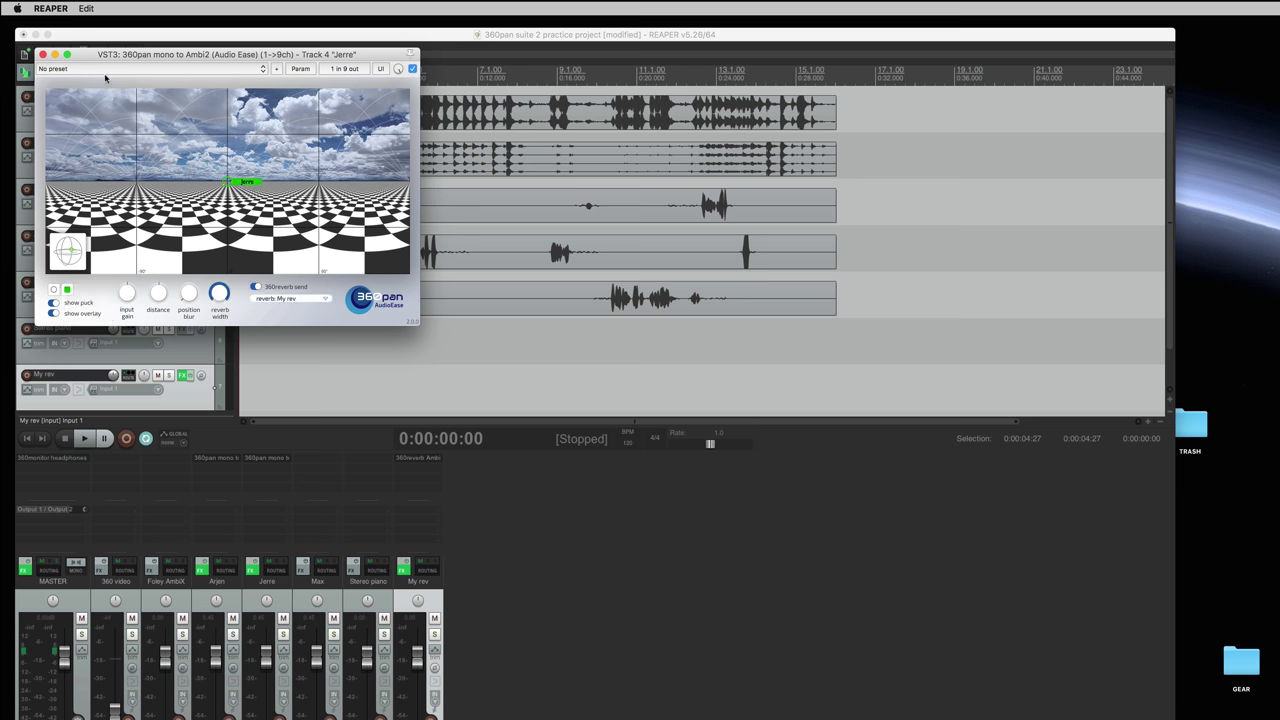
{"action": "left_click", "coordinate": [43, 55]}
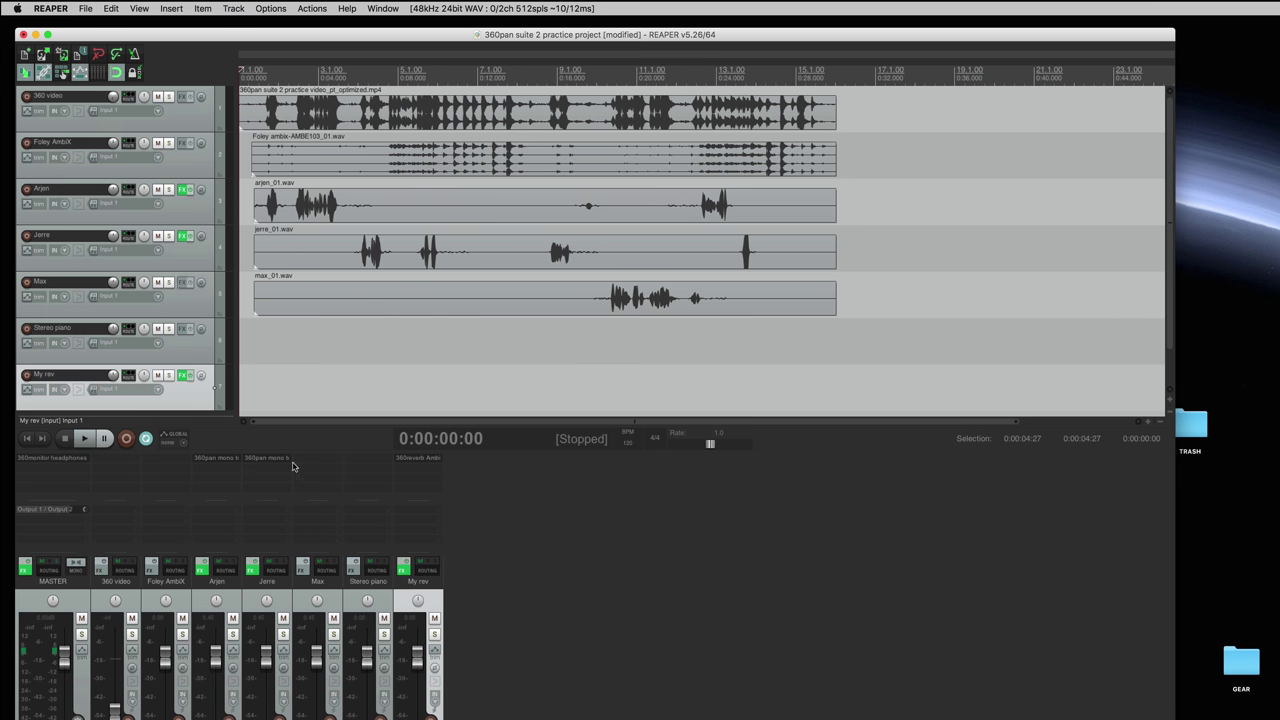
Insert the VST3 plugin 360pan mono to Ambi2 (1->9ch) on track 5 and rename its puck to match the track.
{"action": "left_click", "coordinate": [306, 462]}
{"action": "left_click", "coordinate": [338, 654]}
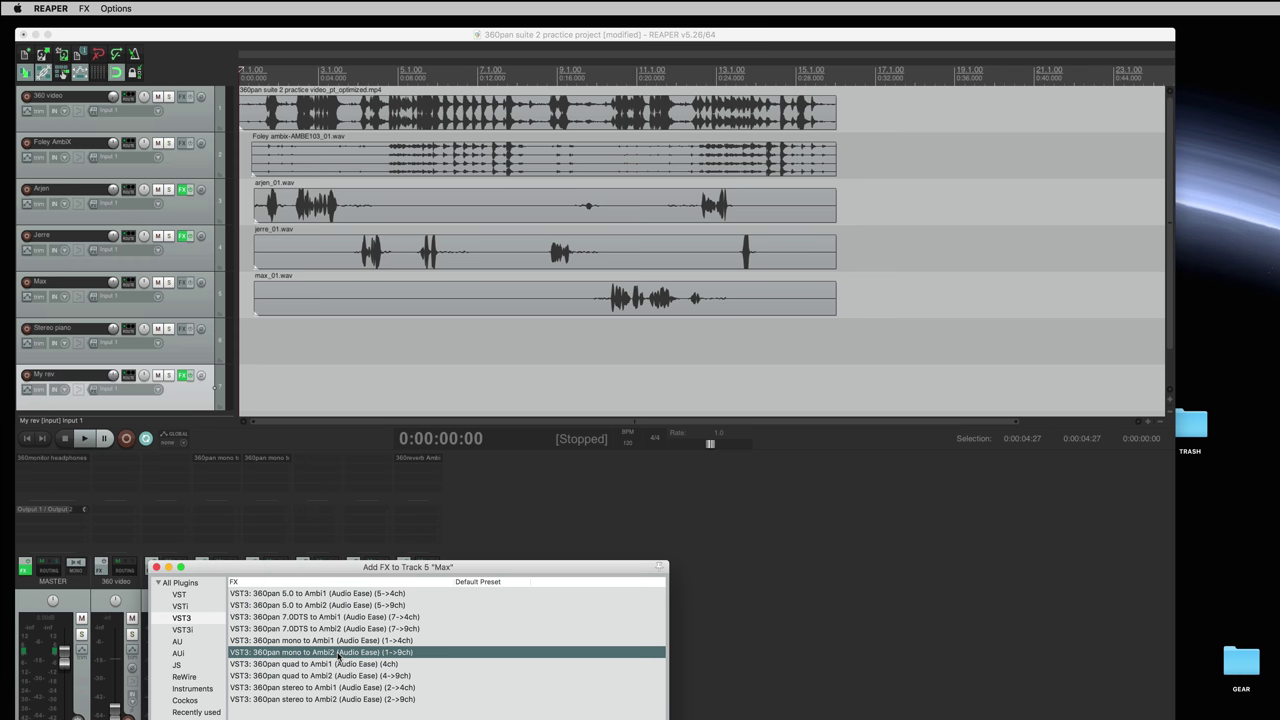
{"action": "key", "text": "Return"}
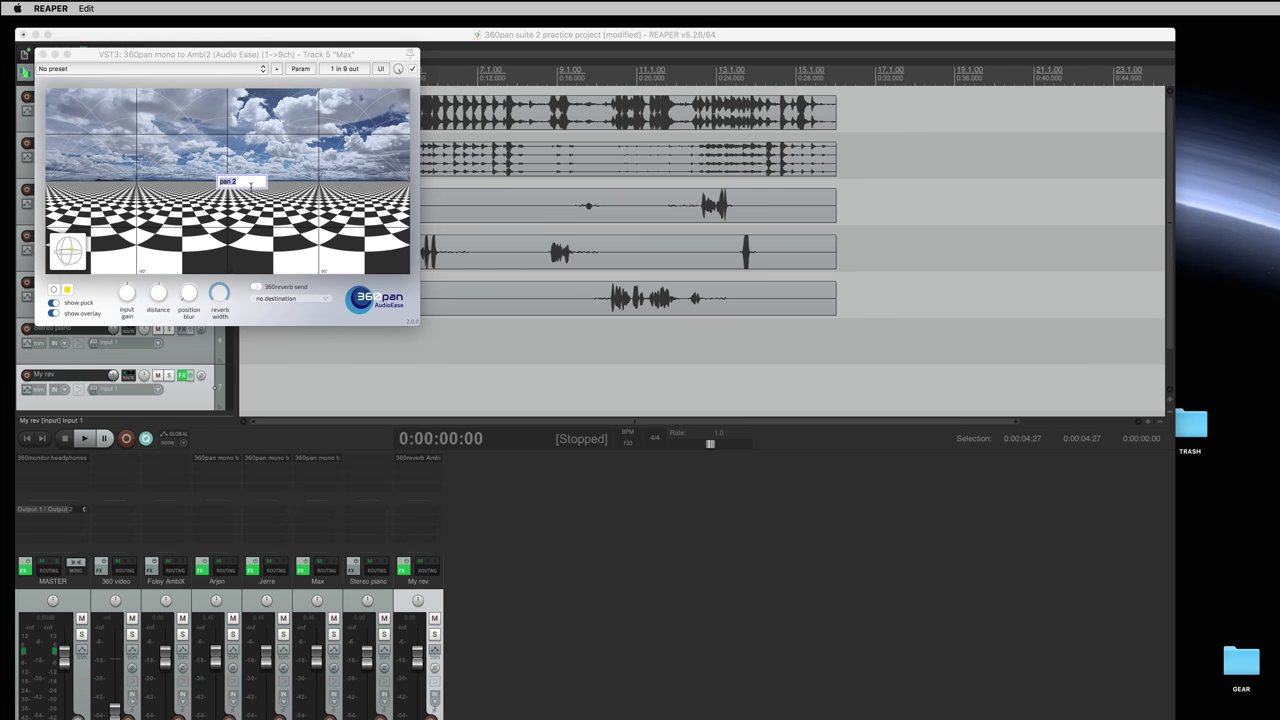
{"action": "key", "text": "Return"}
Colour track 5's puck blue, enable its 360reverb send with My rev as destination, and close the plugin window.
{"action": "left_click", "coordinate": [67, 290]}
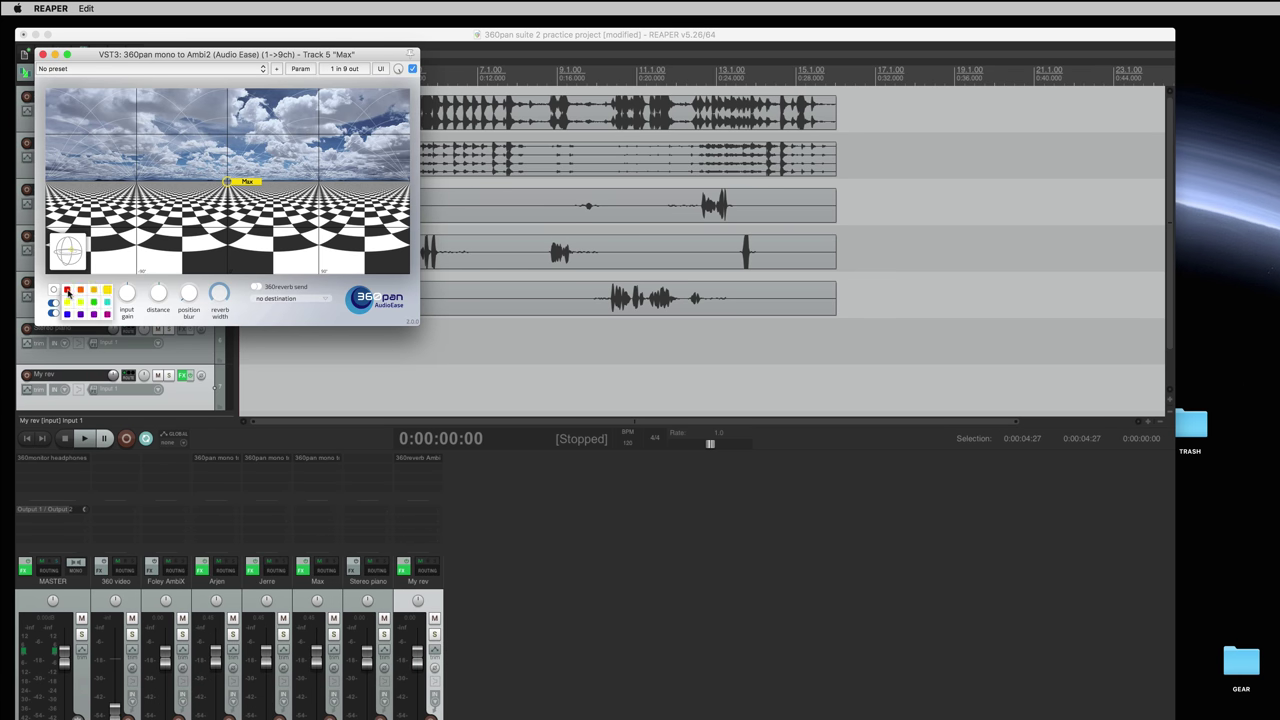
{"action": "left_click", "coordinate": [67, 314]}
{"action": "left_click", "coordinate": [256, 287]}
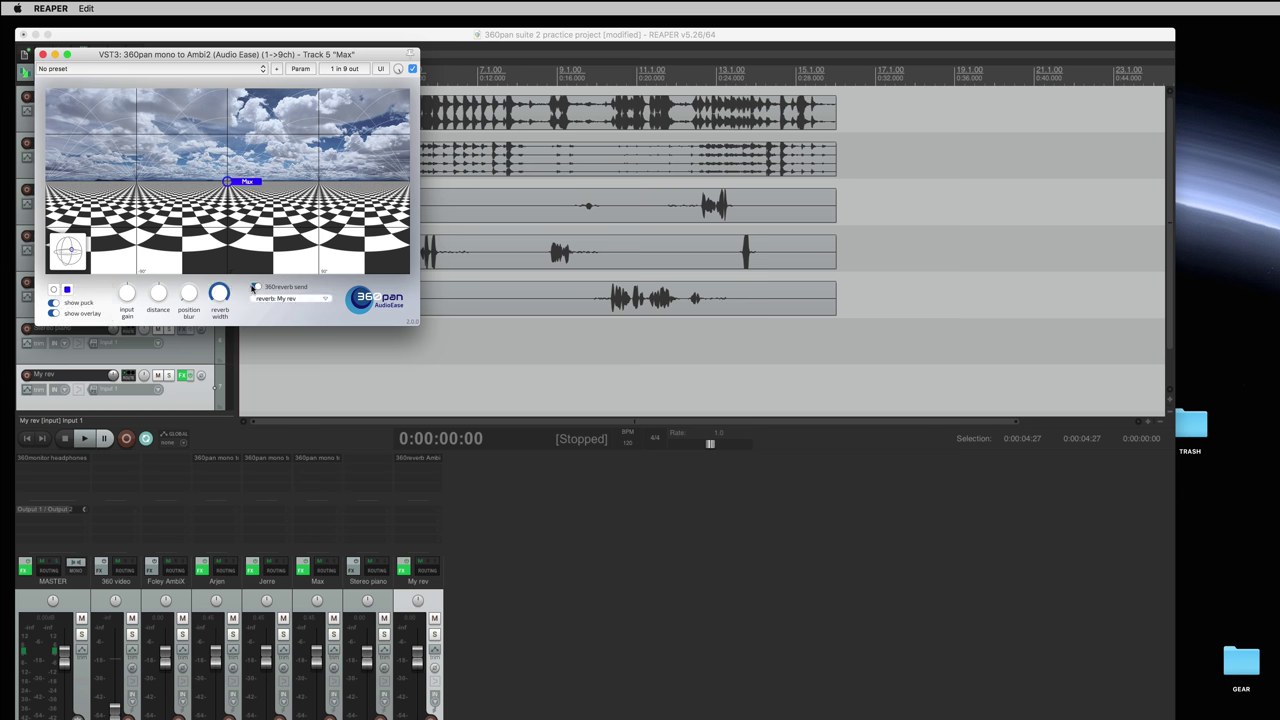
{"action": "left_click", "coordinate": [43, 54]}
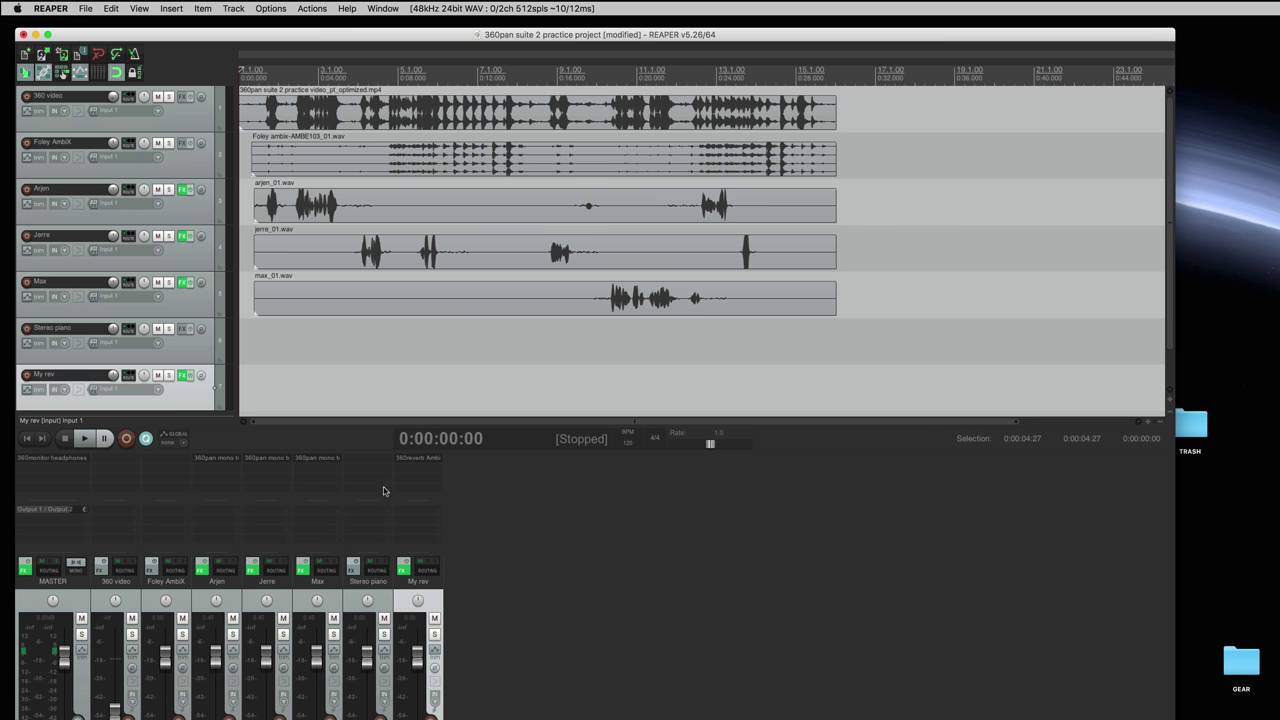
Insert the VST3 plugin 360pan stereo to Ambi2 (2->9ch) on the Stereo piano track.
{"action": "left_click", "coordinate": [367, 460]}
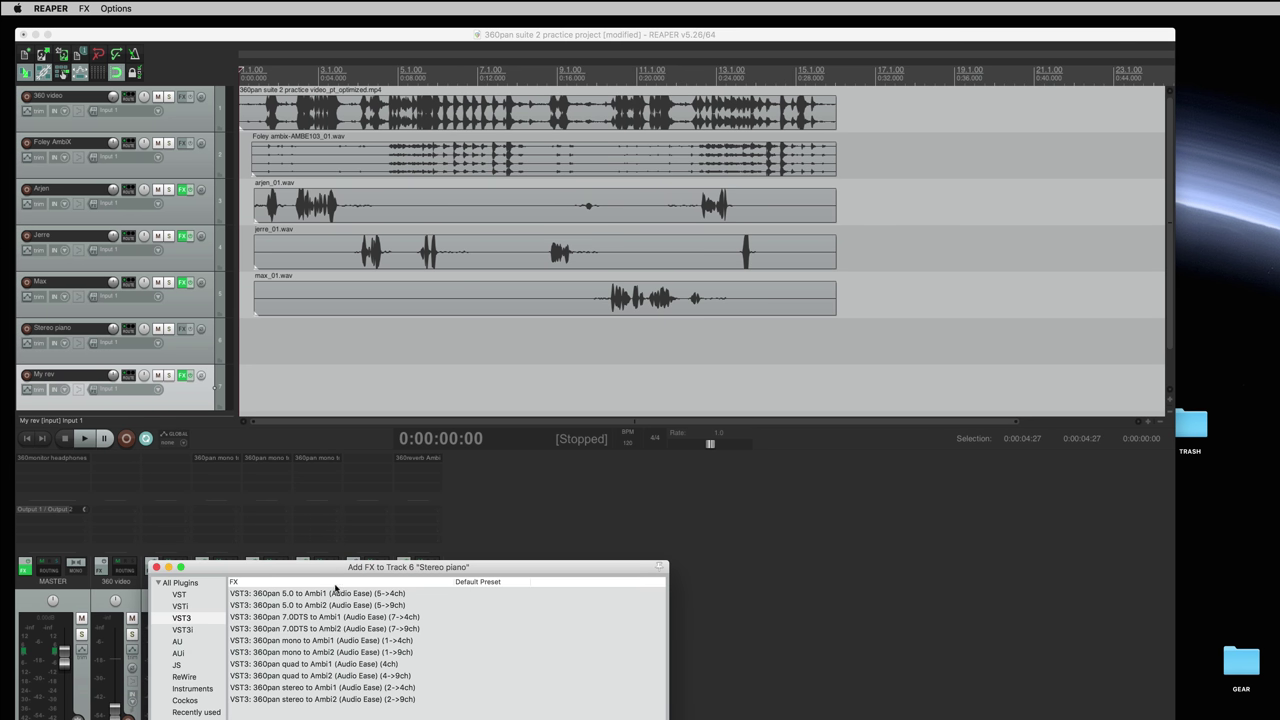
{"action": "left_click", "coordinate": [300, 700]}
{"action": "double_click", "coordinate": [300, 700]}
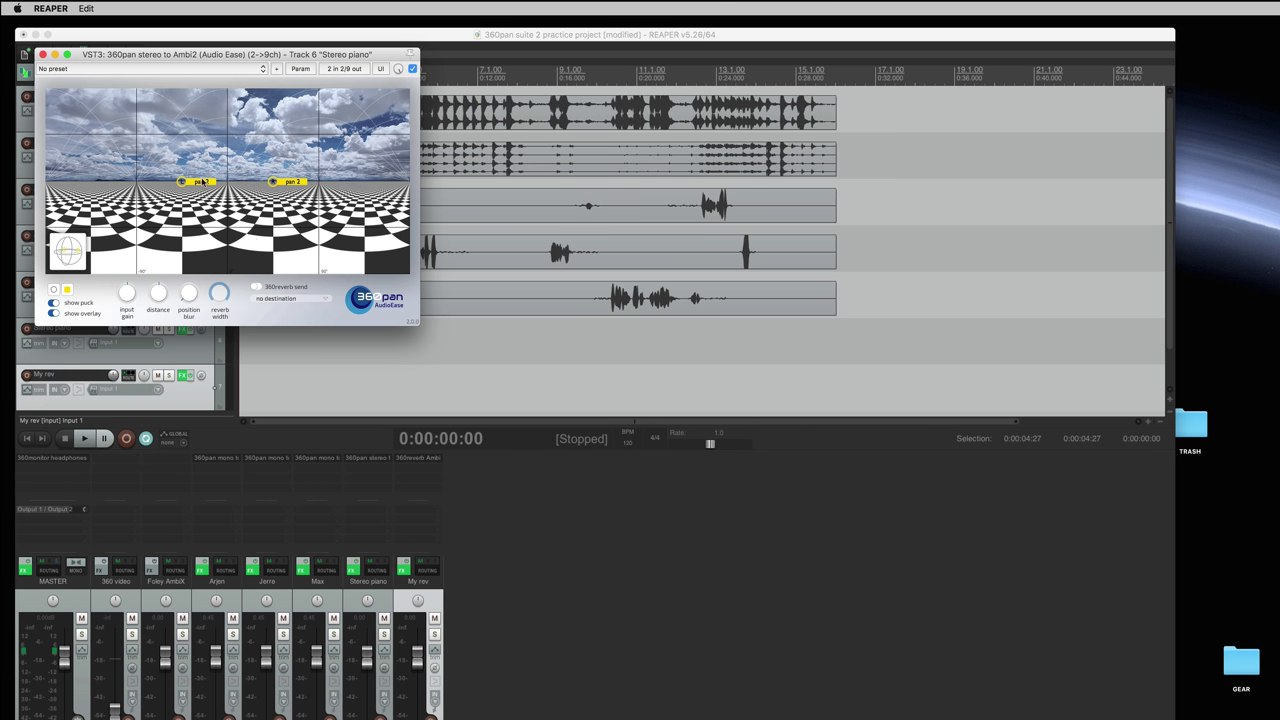
Rename the stereo 360pan pucks as piano, enable the 360reverb send with My rev as destination, and close the plugin window.
{"action": "type", "text": "piano"}
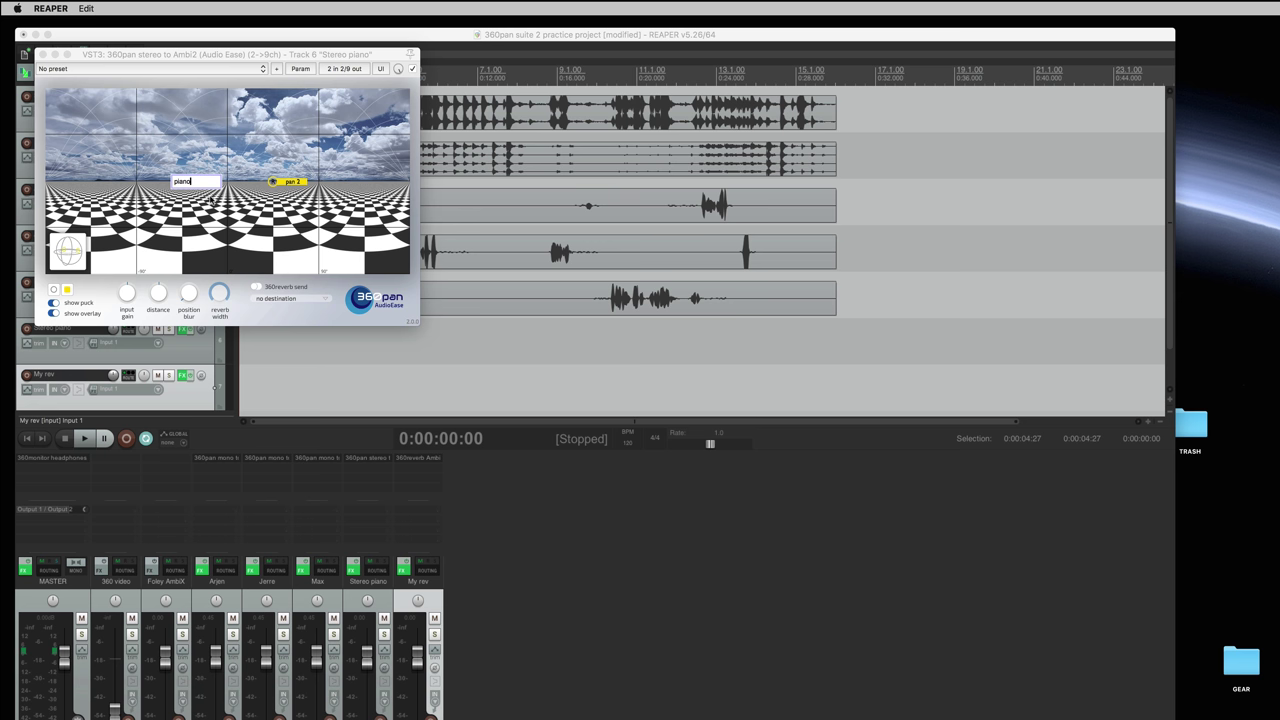
{"action": "key", "text": "Return"}
{"action": "left_click", "coordinate": [252, 289]}
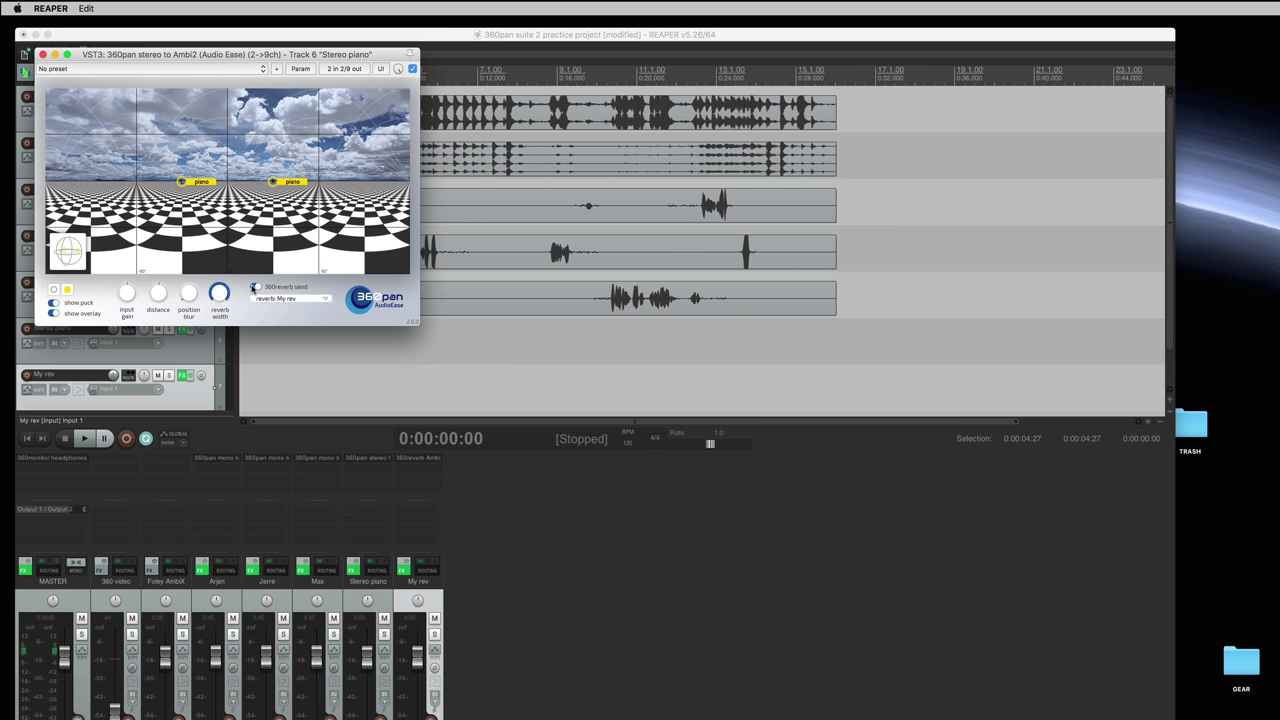
{"action": "left_click", "coordinate": [42, 55]}
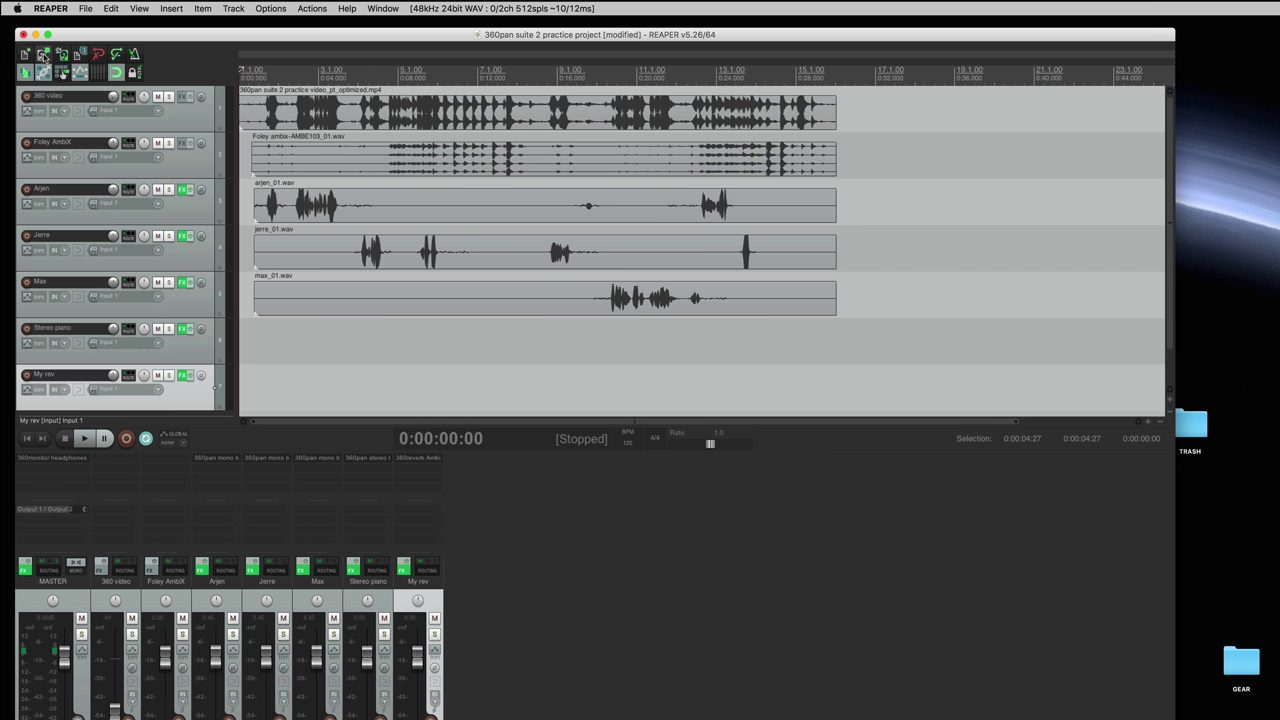
In the automation preferences, set recording automation while stopped to Do not add additional points.
{"action": "left_click", "coordinate": [48, 8]}
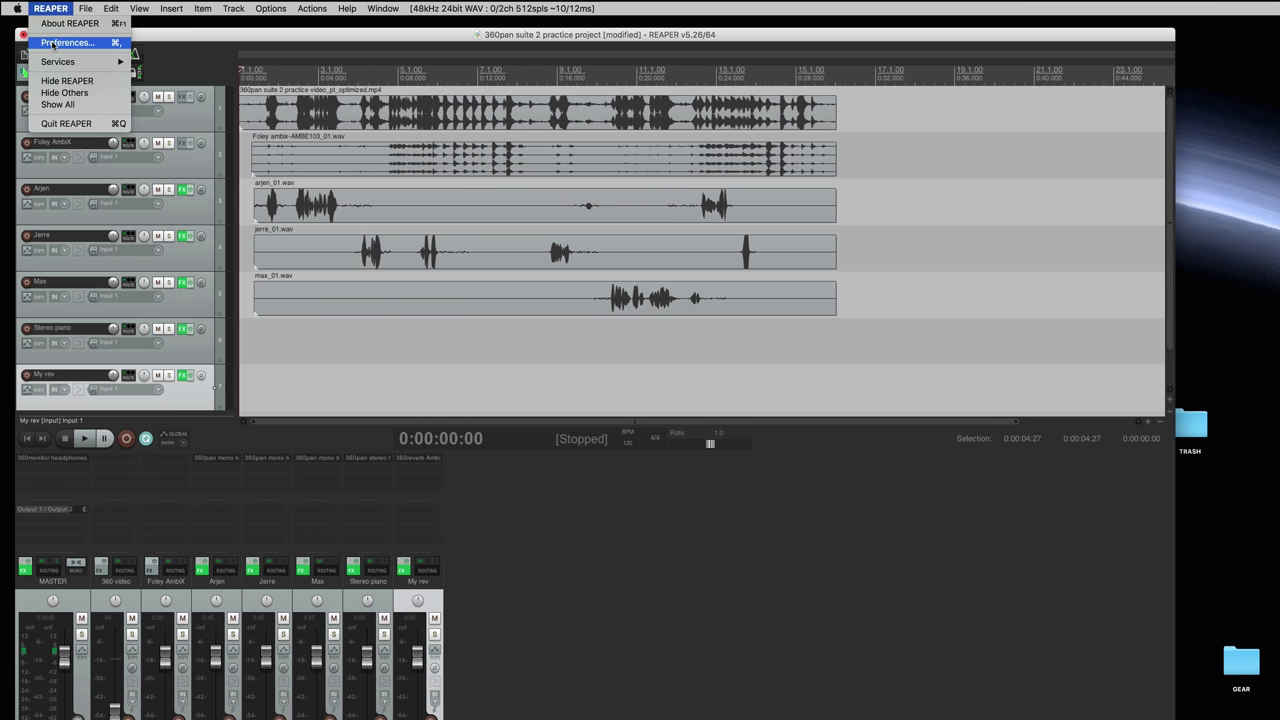
{"action": "left_click", "coordinate": [58, 43]}
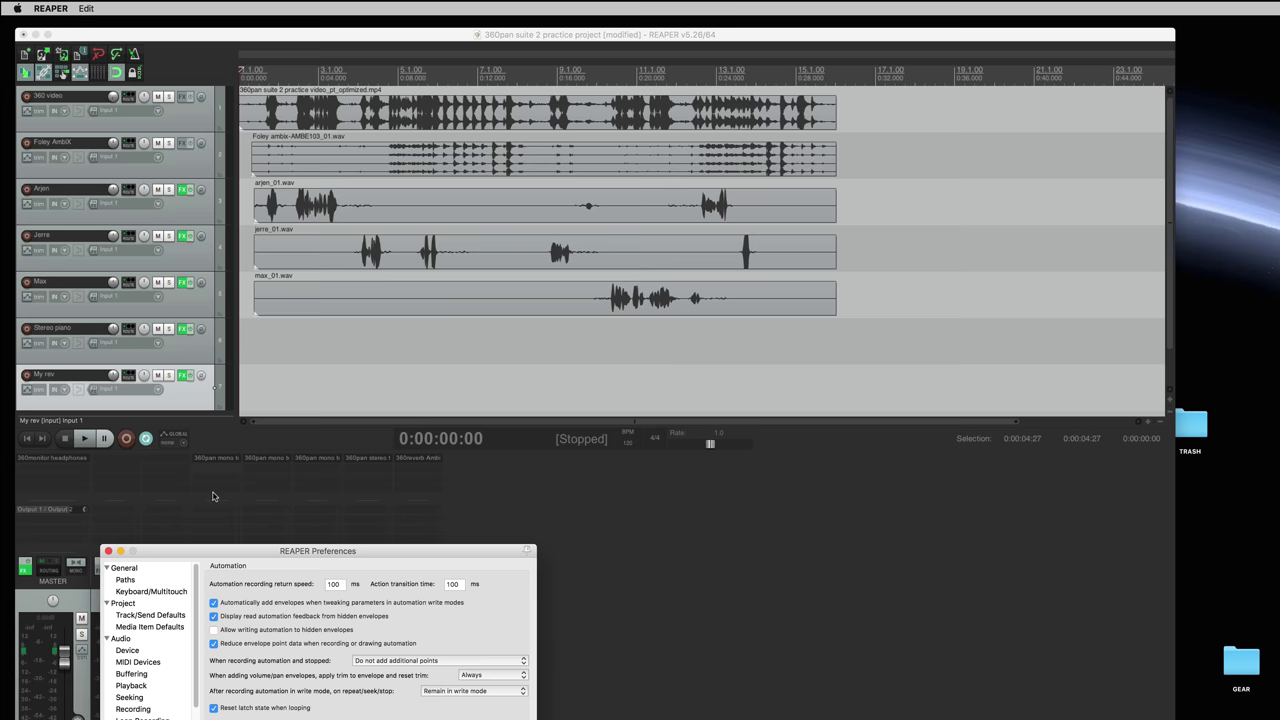
{"action": "left_click_drag", "start_coordinate": [230, 551], "coordinate": [258, 102]}
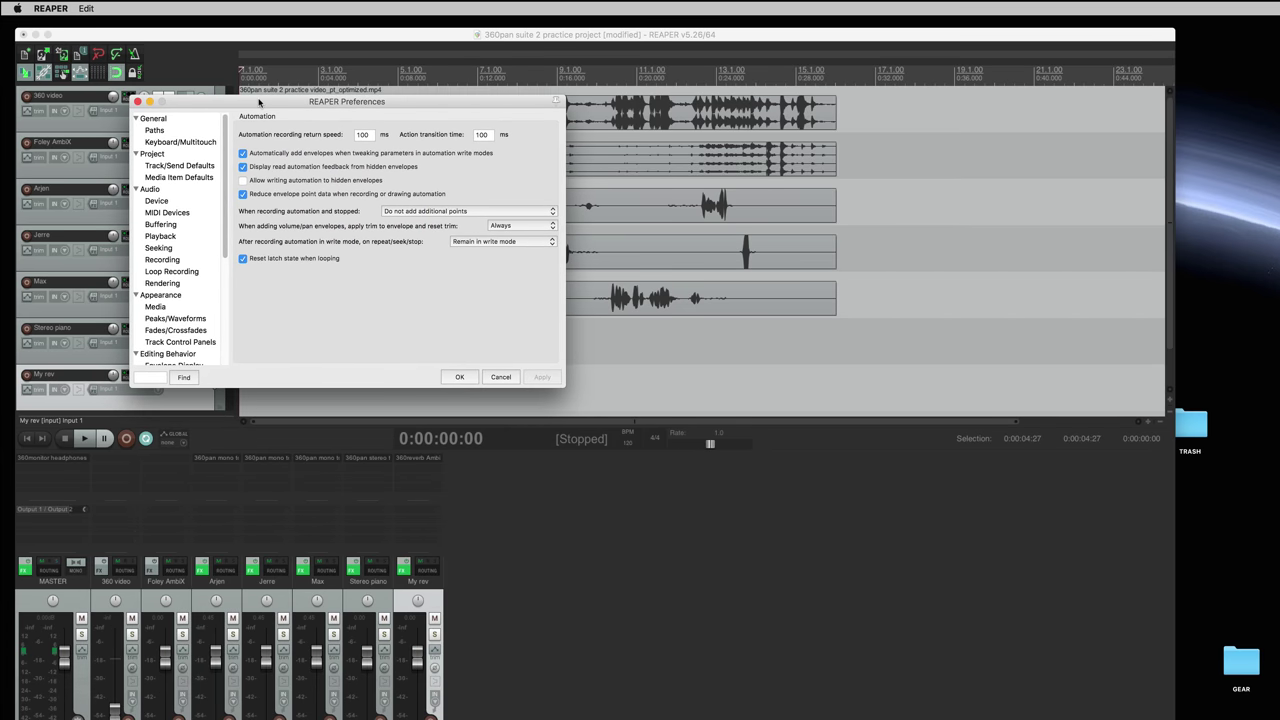
{"action": "mouse_move", "coordinate": [240, 215]}
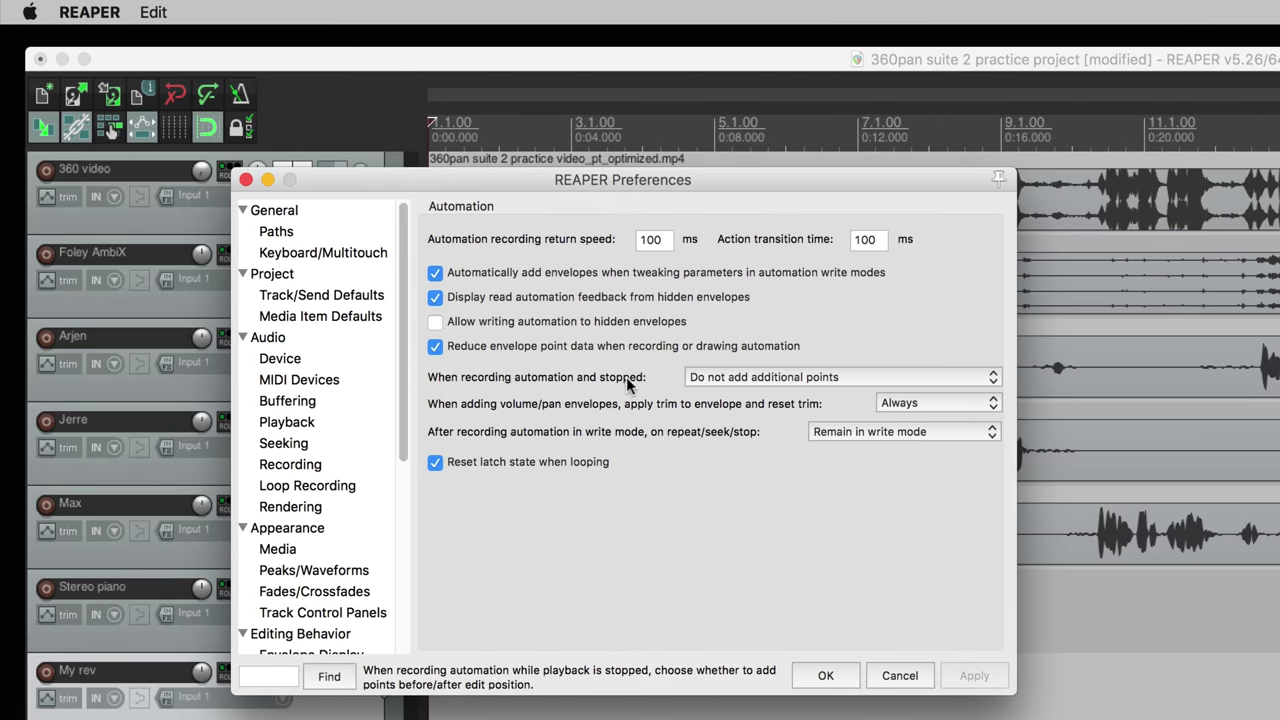
{"action": "left_click", "coordinate": [756, 377]}
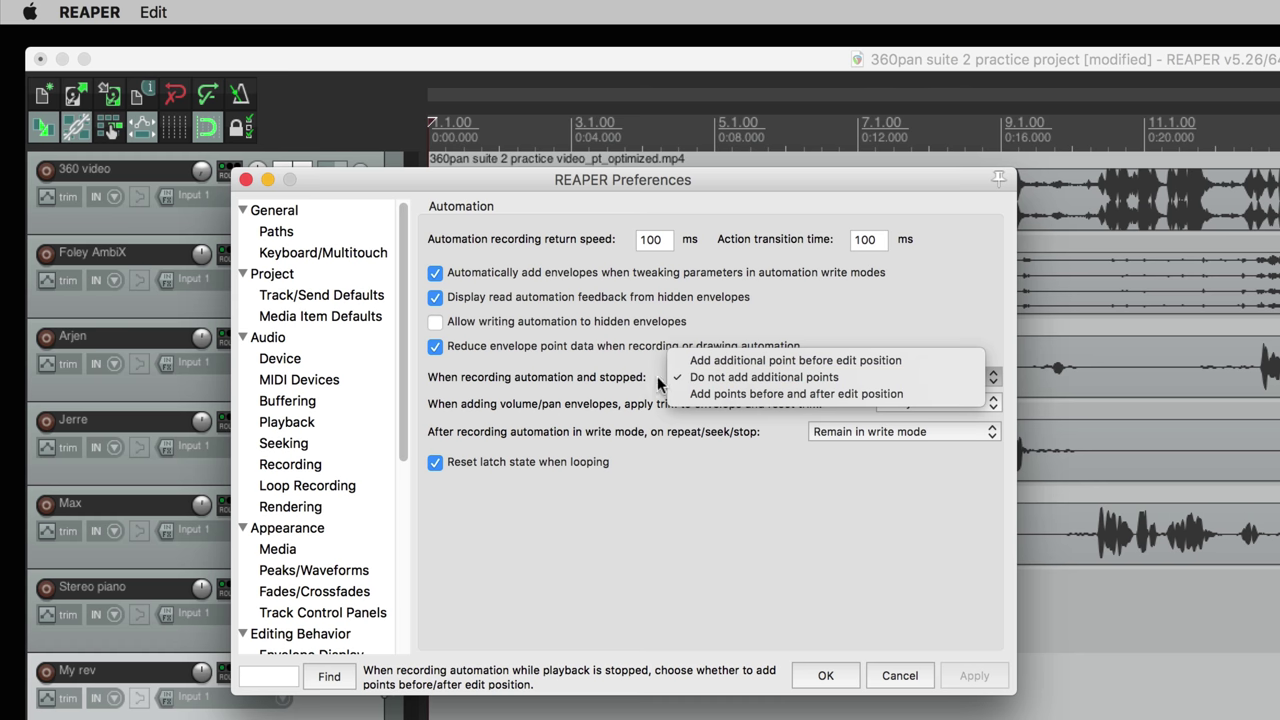
{"action": "left_click", "coordinate": [748, 377]}
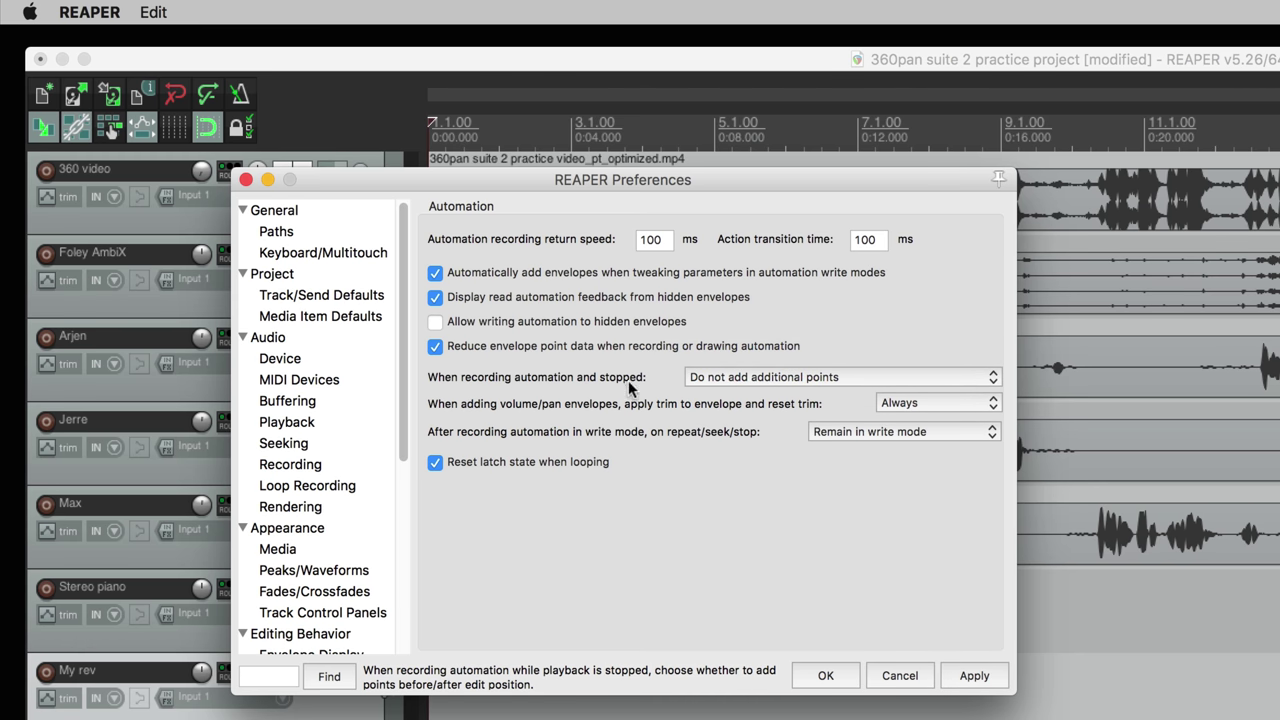
Make sure Anticipative FX processing is disabled in the audio buffering preferences, and apply and close the preferences.
{"action": "left_click", "coordinate": [288, 399]}
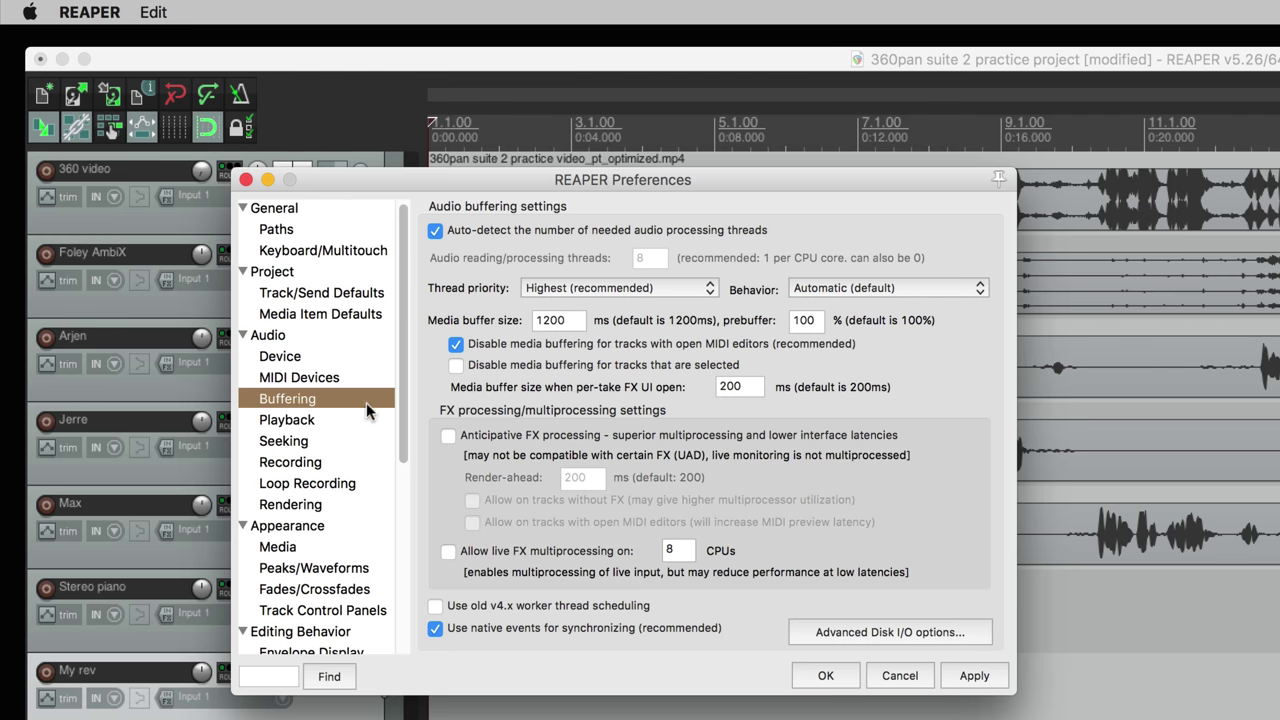
{"action": "left_click", "coordinate": [524, 437]}
{"action": "left_click", "coordinate": [472, 435]}
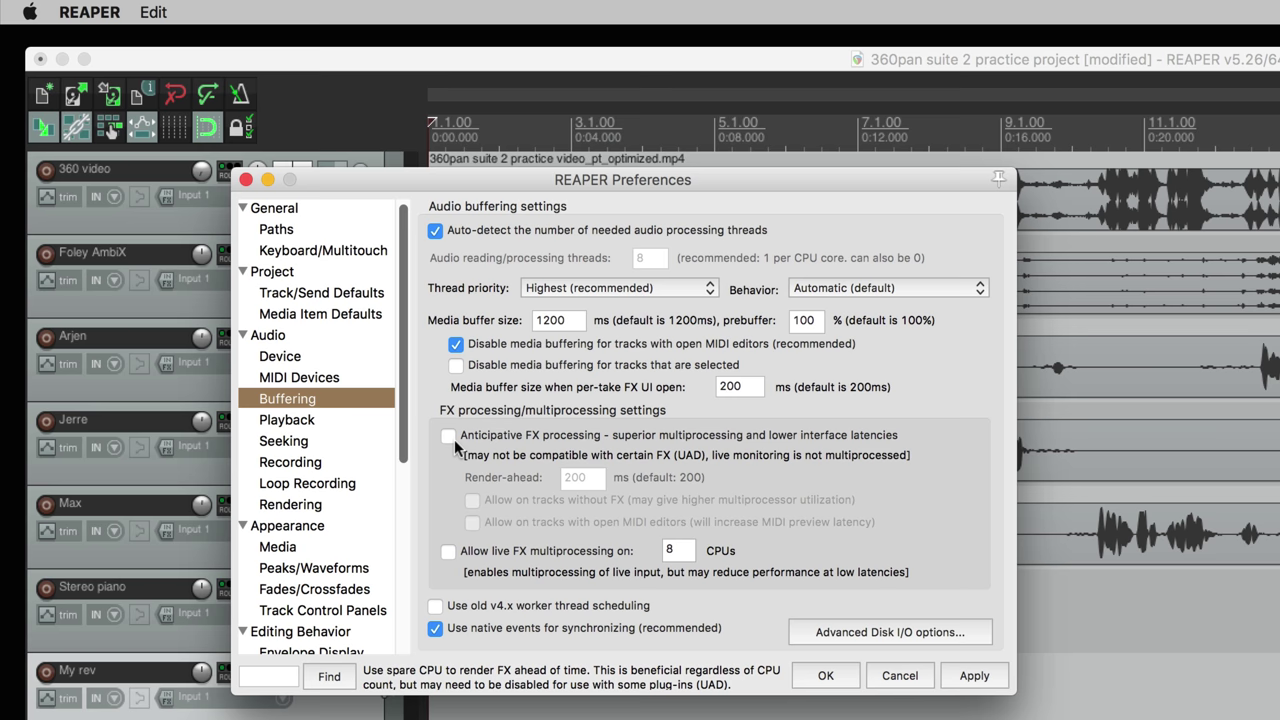
{"action": "left_click", "coordinate": [973, 679]}
{"action": "left_click", "coordinate": [826, 675]}
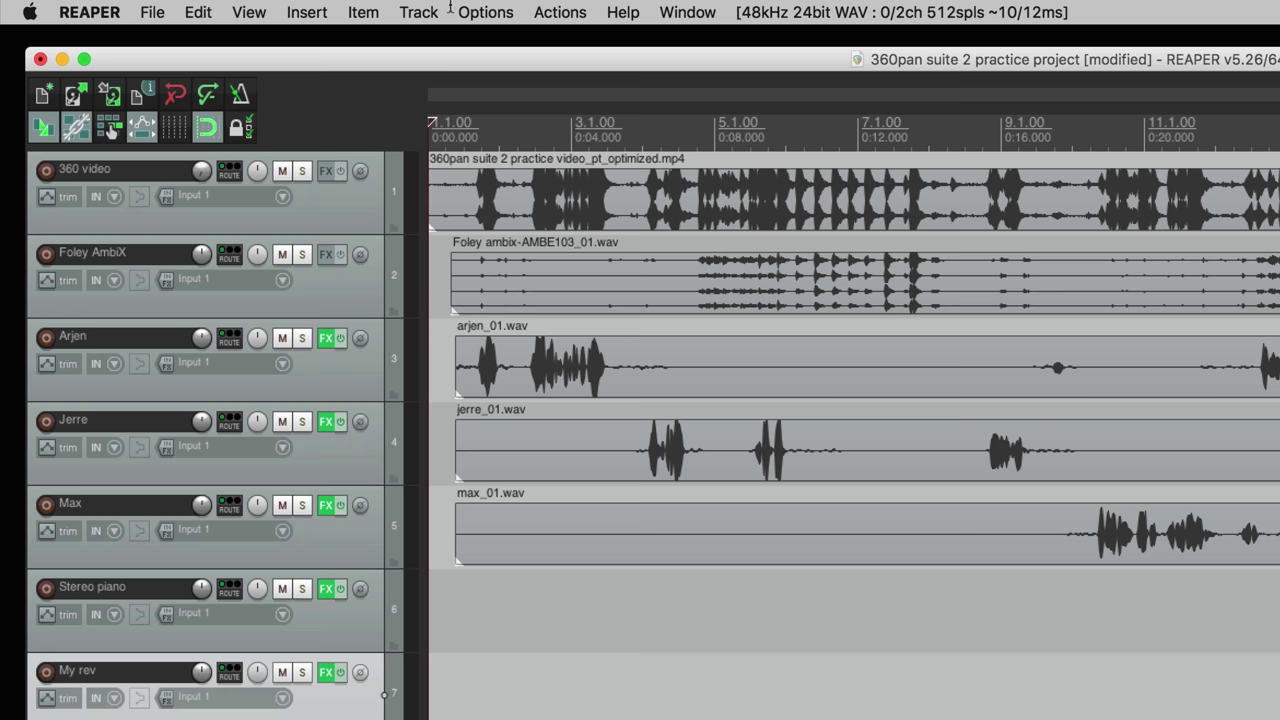
Open the video window and move both piano pucks onto the upright piano beside the green wall.
{"action": "left_click", "coordinate": [262, 12]}
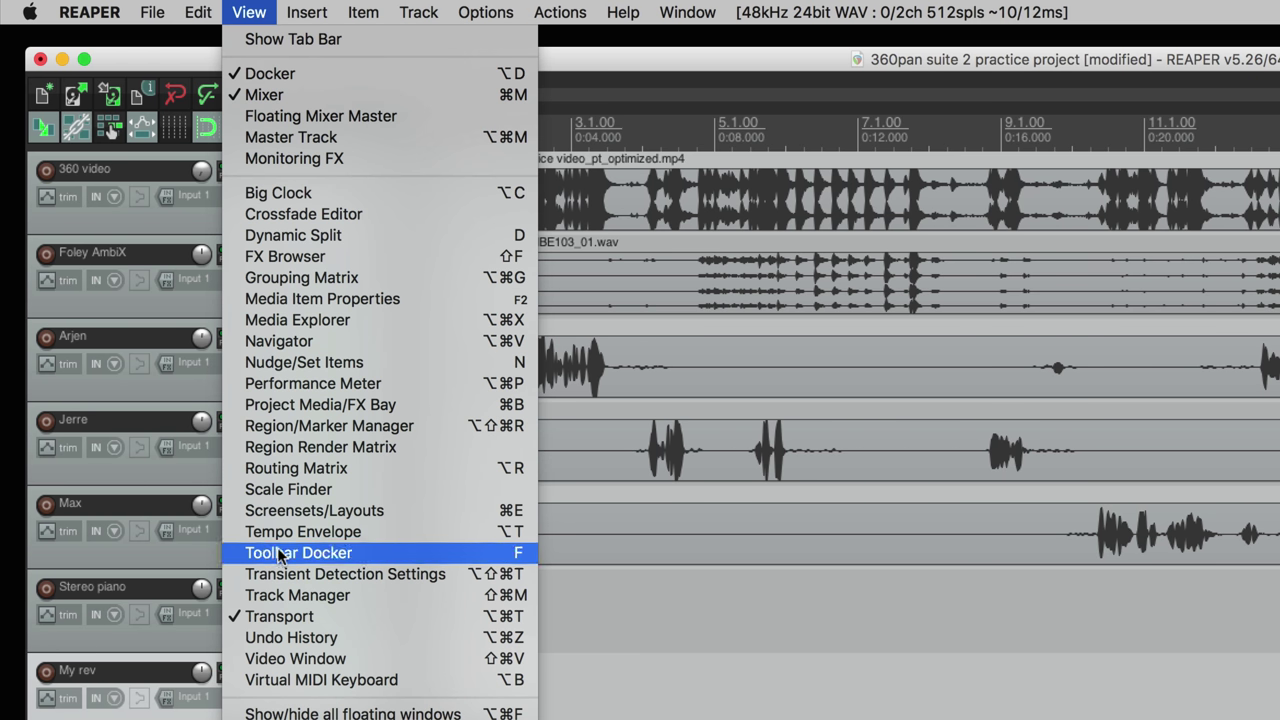
{"action": "left_click", "coordinate": [290, 658]}
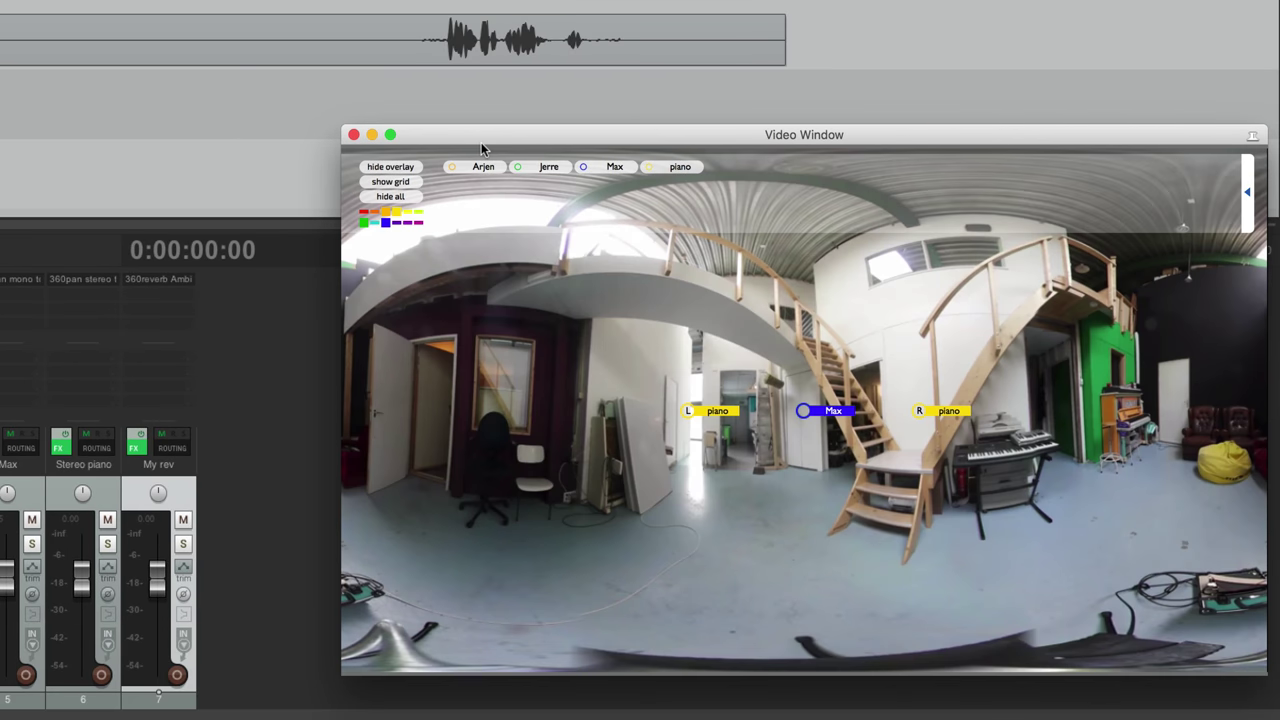
{"action": "left_click_drag", "start_coordinate": [482, 140], "coordinate": [469, 138]}
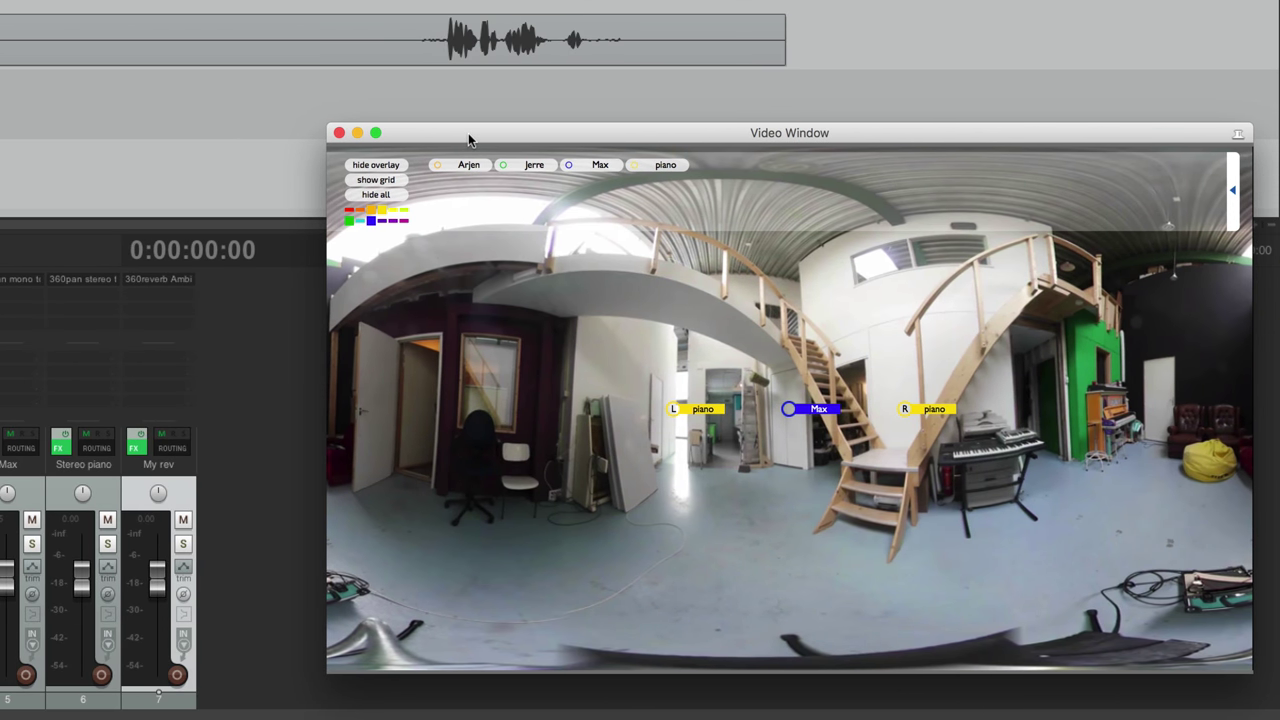
{"action": "mouse_move", "coordinate": [716, 416]}
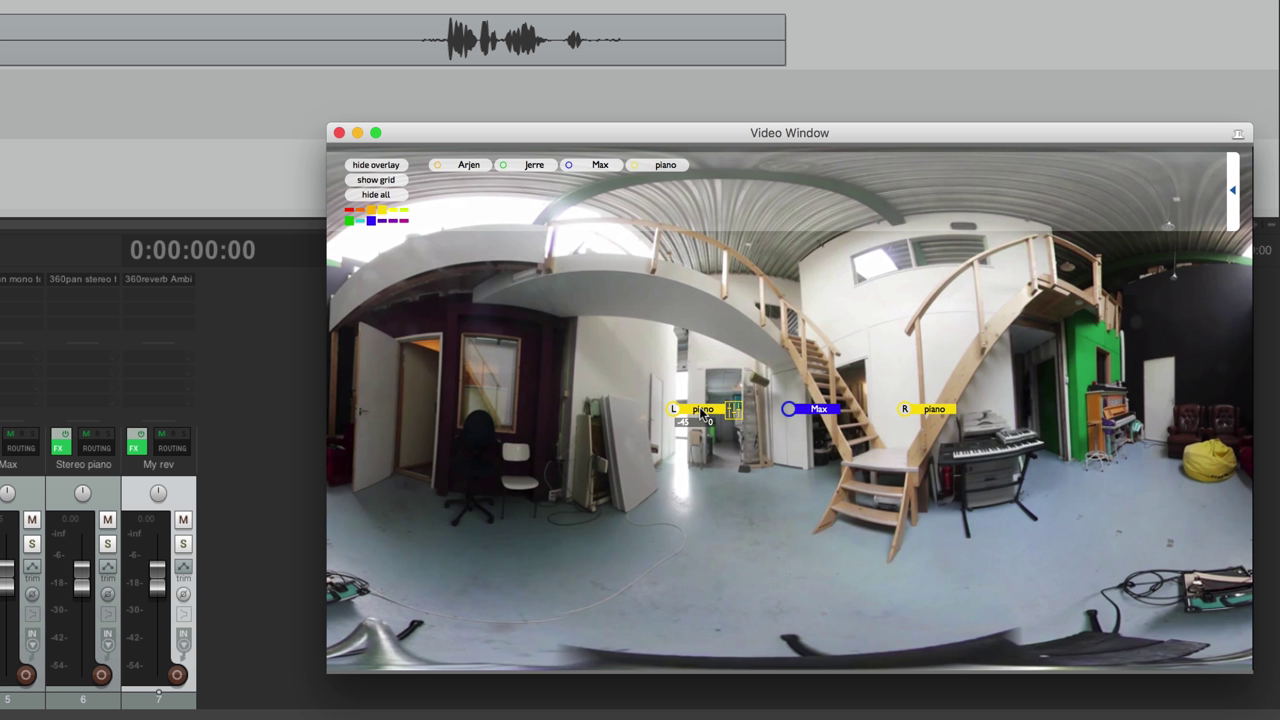
{"action": "left_click_drag", "start_coordinate": [703, 413], "coordinate": [1131, 406]}
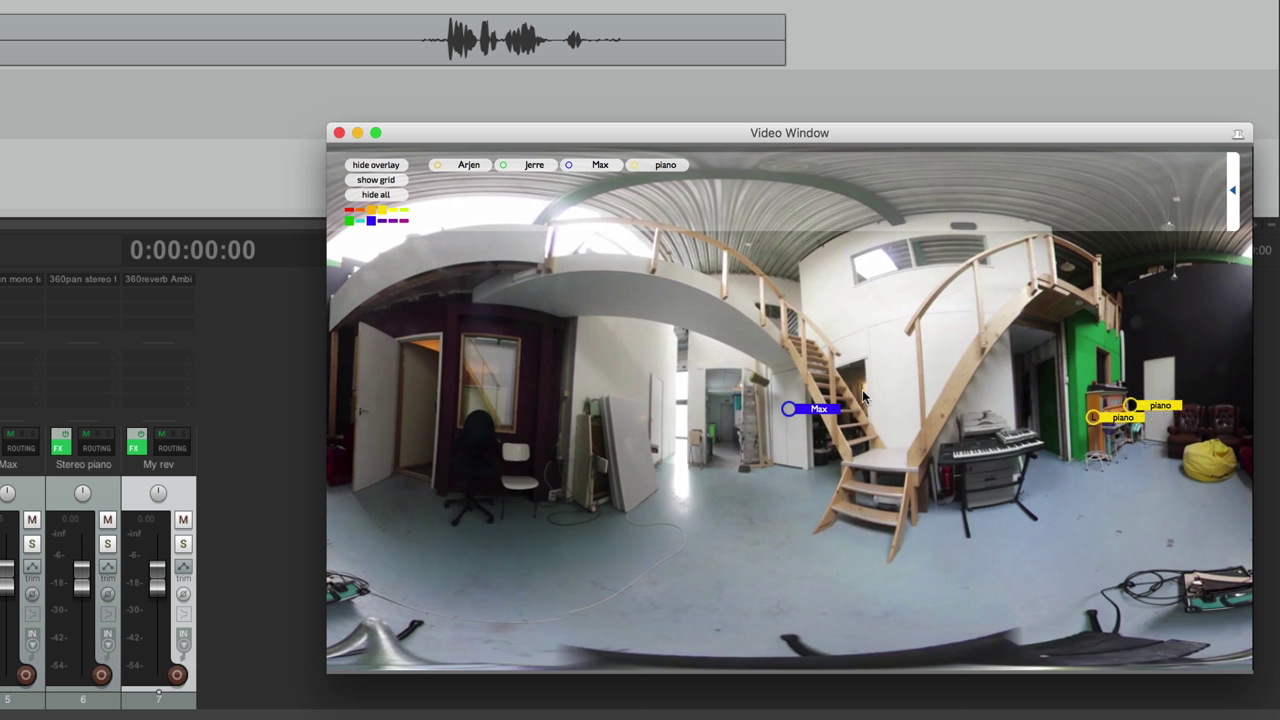
Hide the piano pucks in the video overlay, and toggle the overlay grid on and off.
{"action": "left_click", "coordinate": [656, 167]}
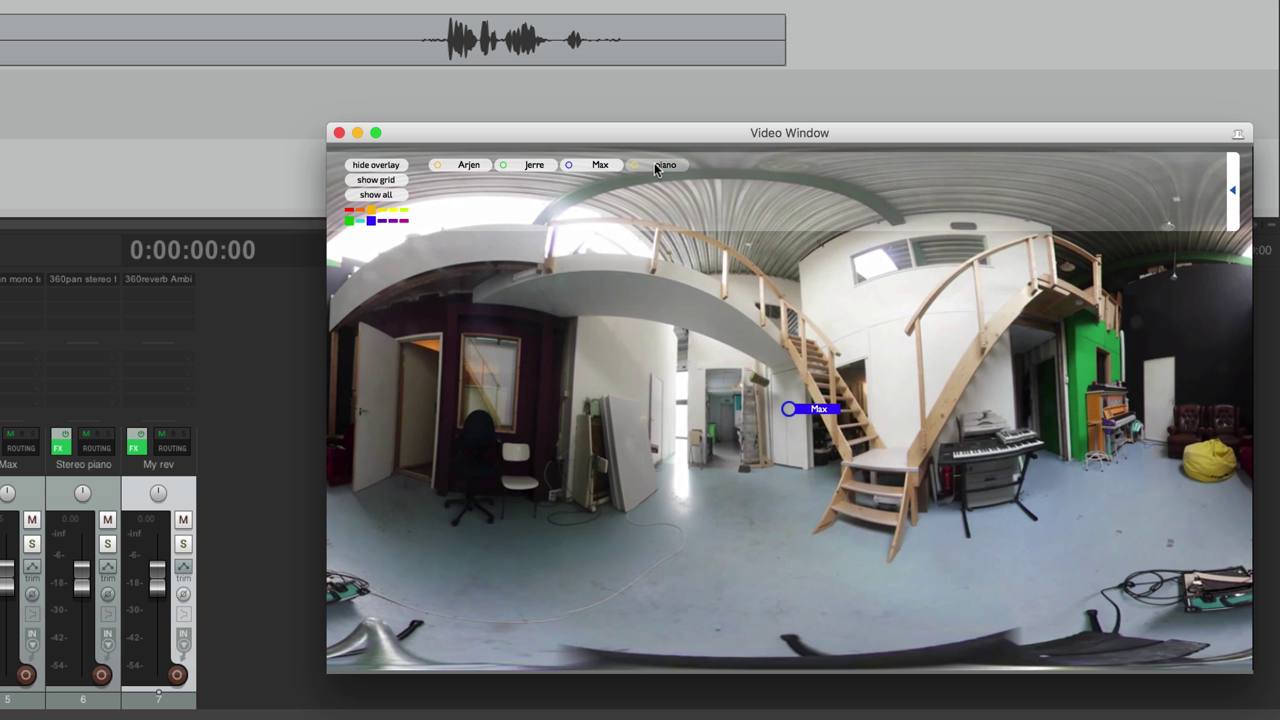
{"action": "left_click", "coordinate": [375, 180]}
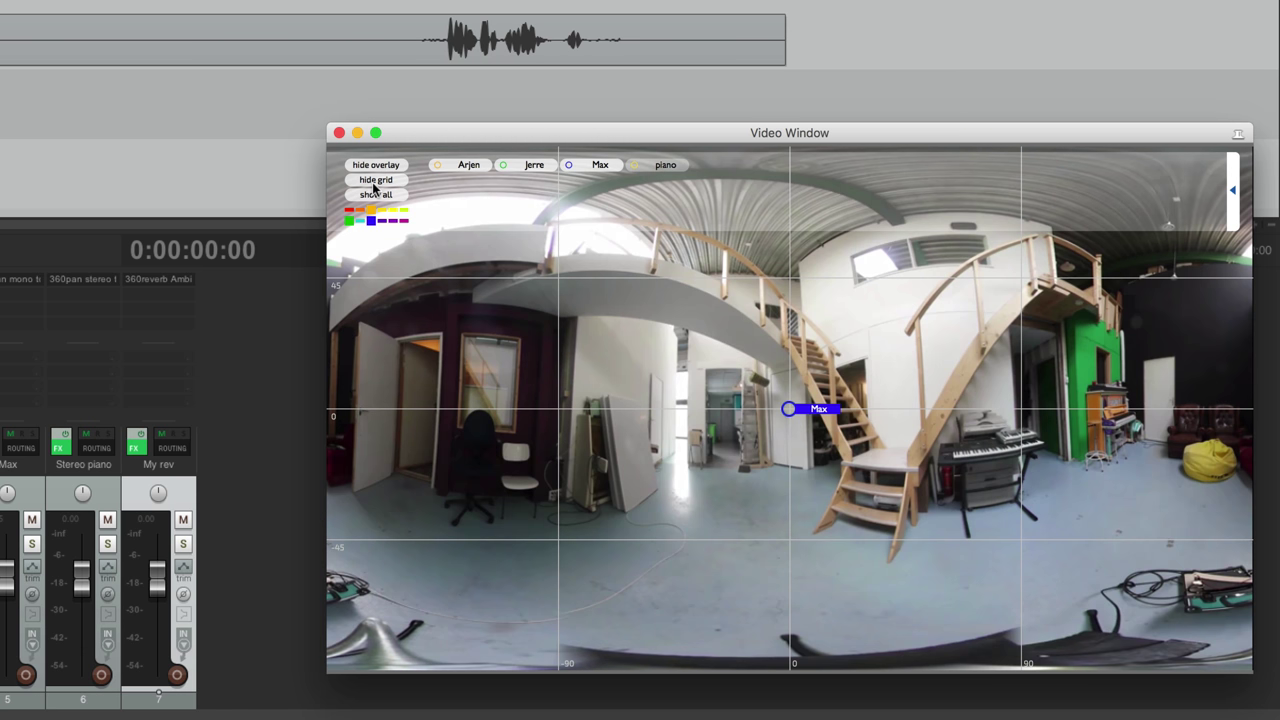
{"action": "left_click", "coordinate": [374, 182]}
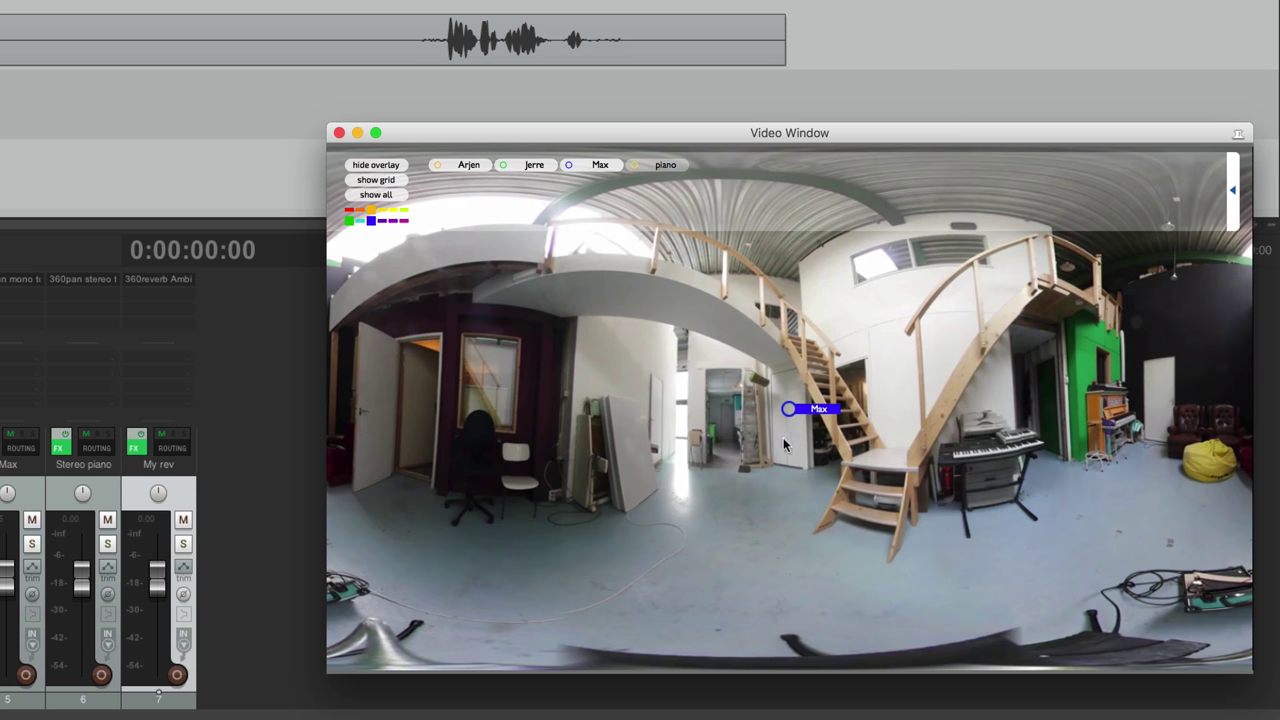
Move track 5's blue puck to the maroon wall's doorway, track 4's green puck above the staircase, and track 3's orange puck beside the green wall.
{"action": "mouse_move", "coordinate": [789, 409]}
{"action": "left_mouse_down"}
{"action": "mouse_move", "coordinate": [504, 397]}
{"action": "mouse_move", "coordinate": [420, 375]}
{"action": "left_mouse_up"}
{"action": "left_click_drag", "start_coordinate": [813, 406], "coordinate": [812, 300]}
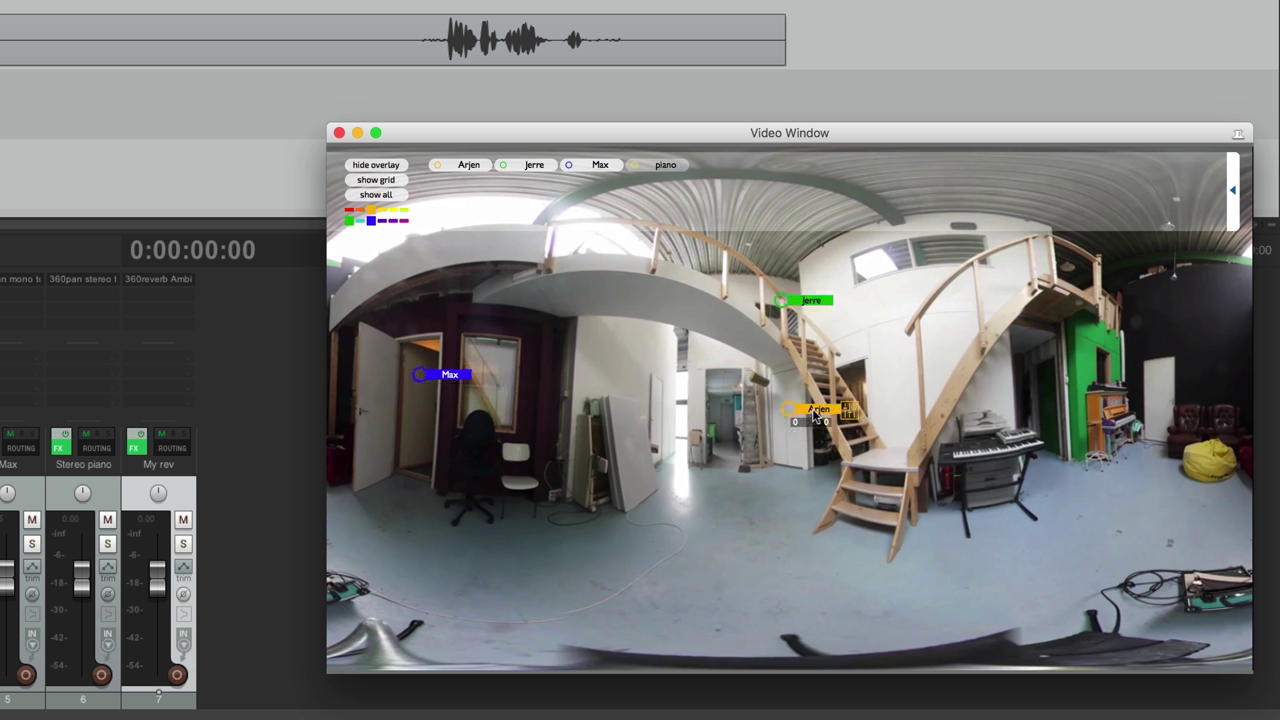
{"action": "left_click_drag", "start_coordinate": [819, 408], "coordinate": [1061, 370]}
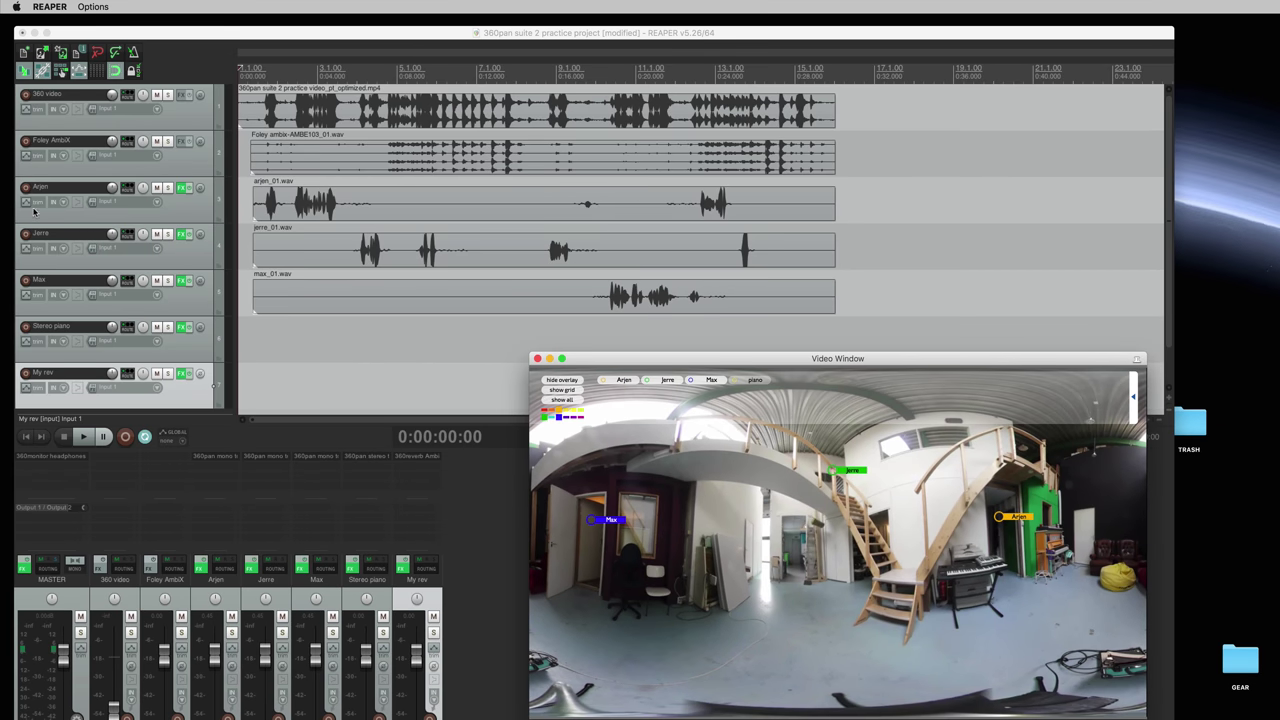
Set the automation mode of tracks 3, 4 and 5 to Touch.
{"action": "left_click", "coordinate": [26, 202]}
{"action": "left_click", "coordinate": [333, 219]}
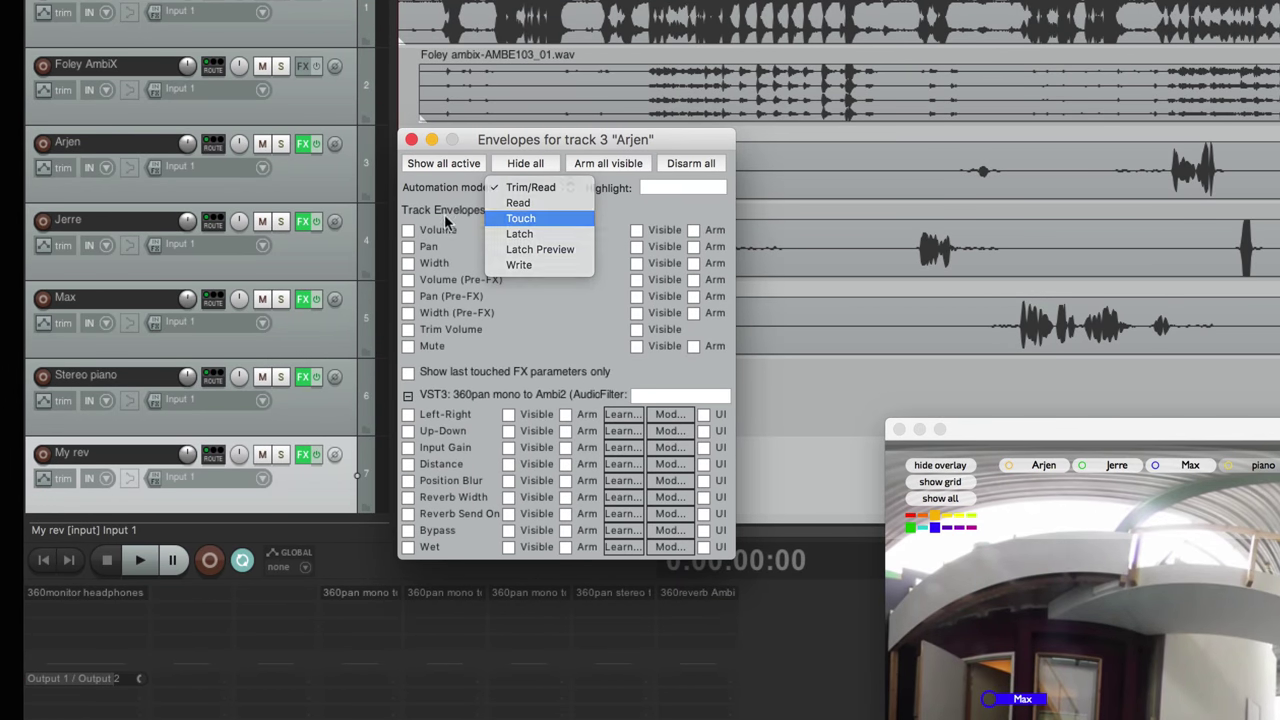
{"action": "left_click", "coordinate": [544, 218]}
{"action": "left_click", "coordinate": [43, 245]}
{"action": "left_click", "coordinate": [527, 266]}
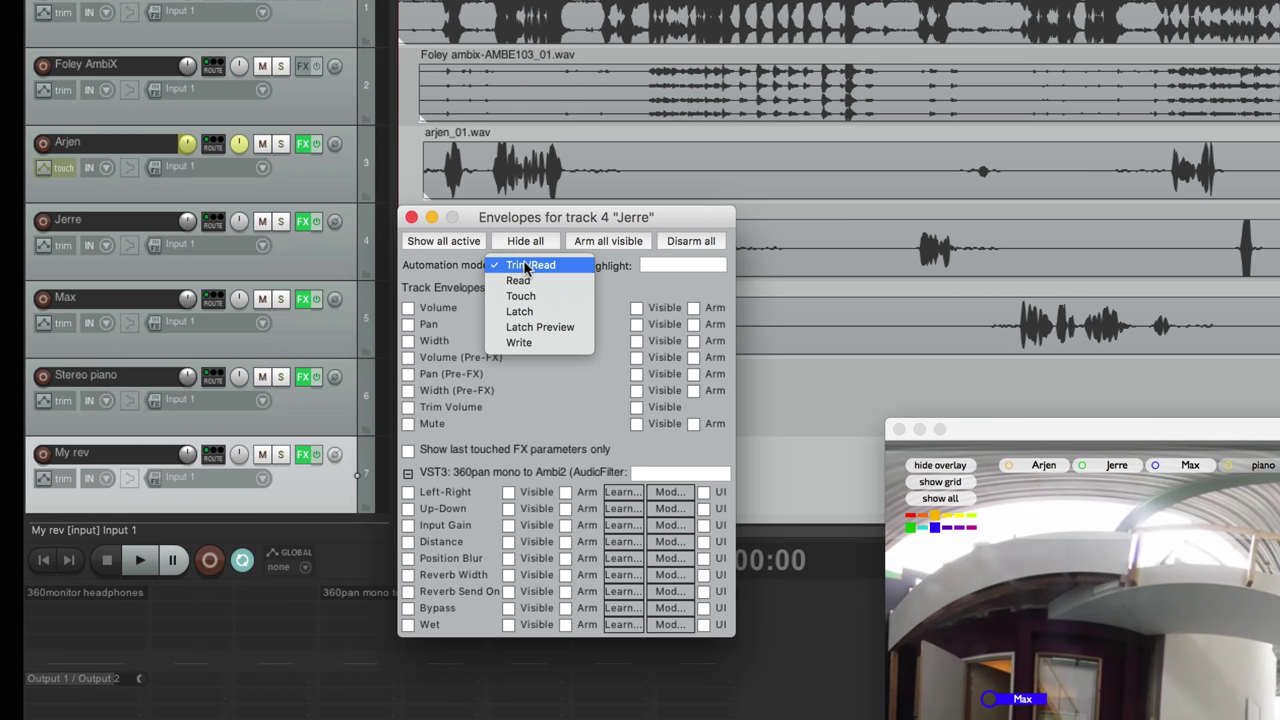
{"action": "left_click", "coordinate": [515, 291]}
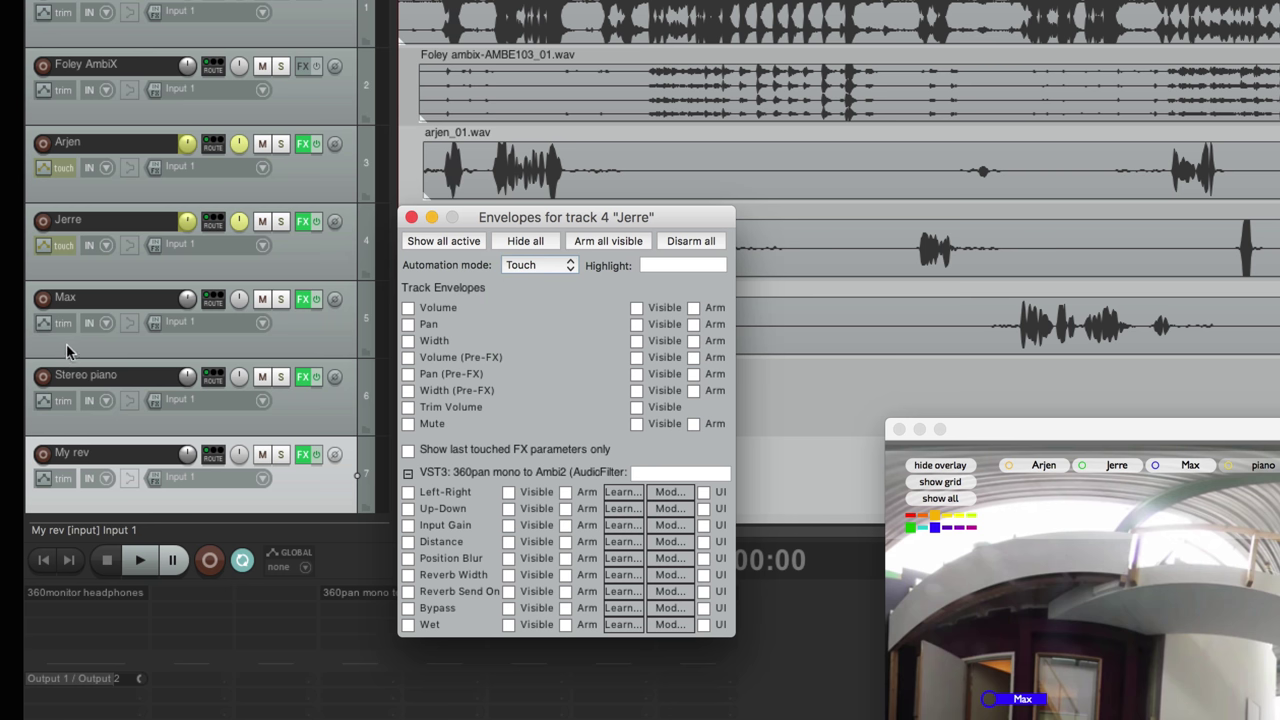
{"action": "left_click", "coordinate": [43, 322]}
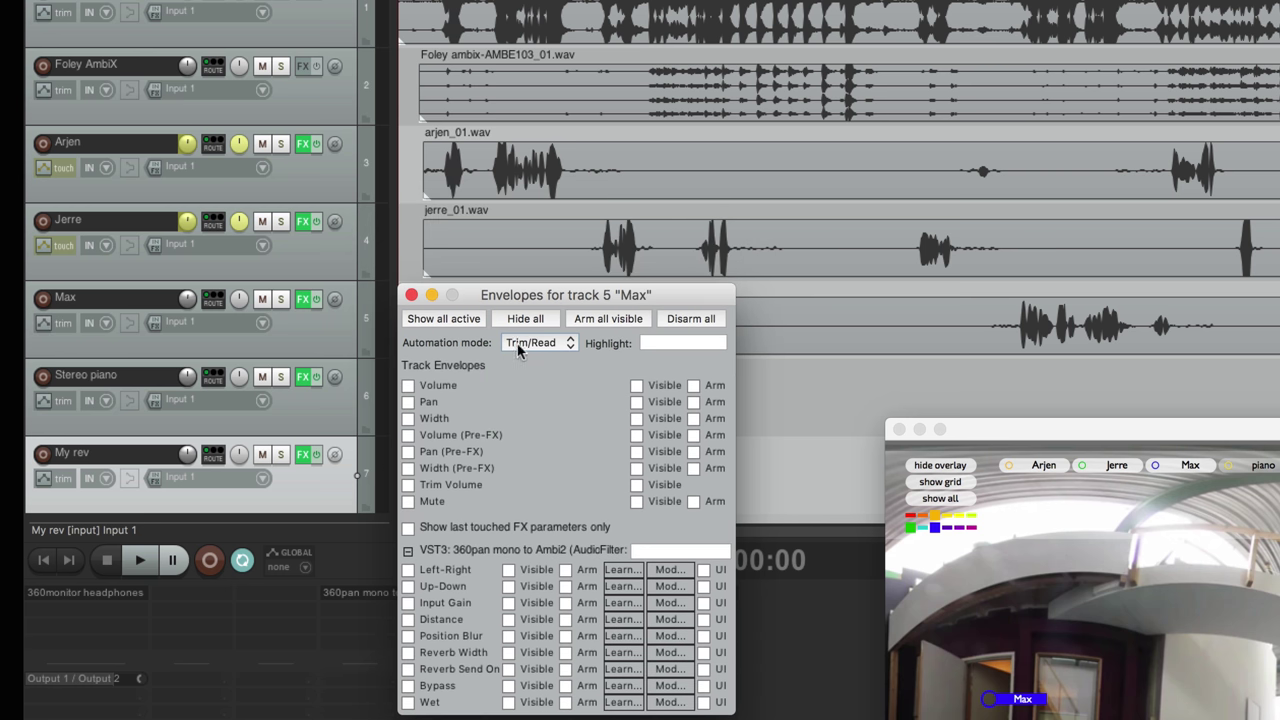
{"action": "left_click", "coordinate": [518, 345]}
{"action": "left_click", "coordinate": [521, 375]}
{"action": "left_click", "coordinate": [411, 294]}
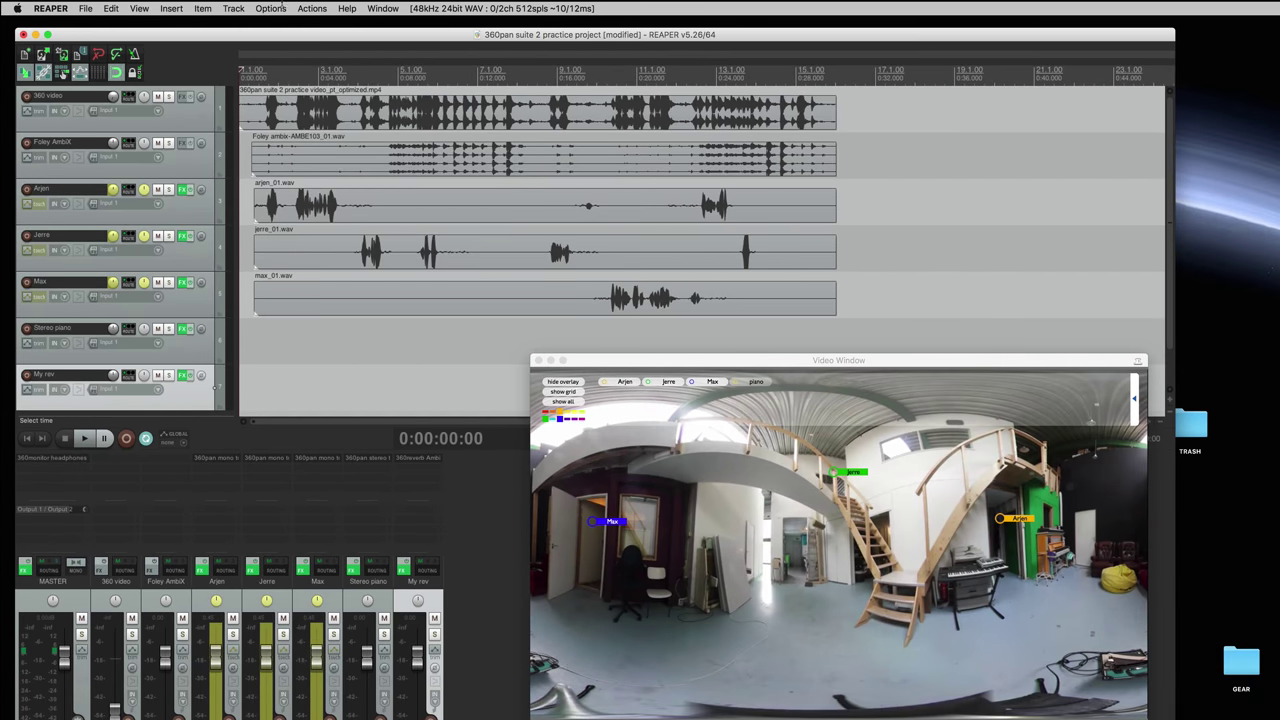
Open the Nudge/Set Items window and arrange it just beneath the video window so both are fully visible.
{"action": "left_click", "coordinate": [139, 8]}
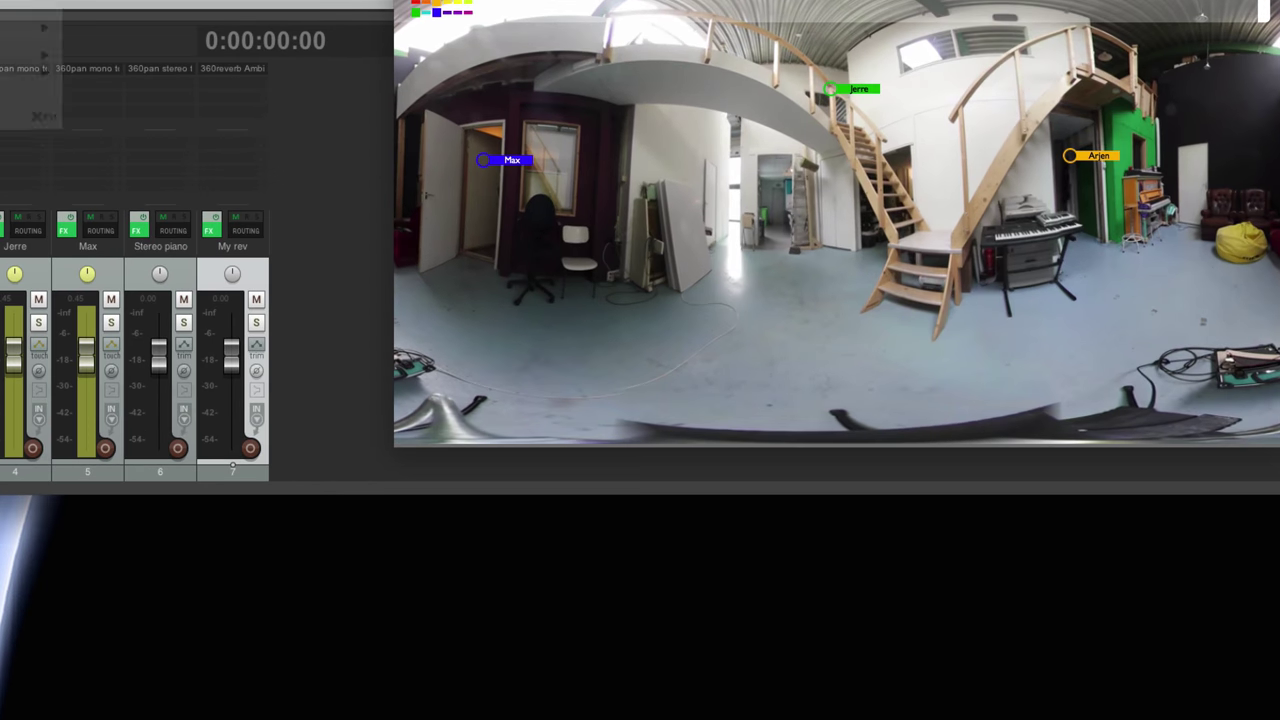
{"action": "key", "text": "n"}
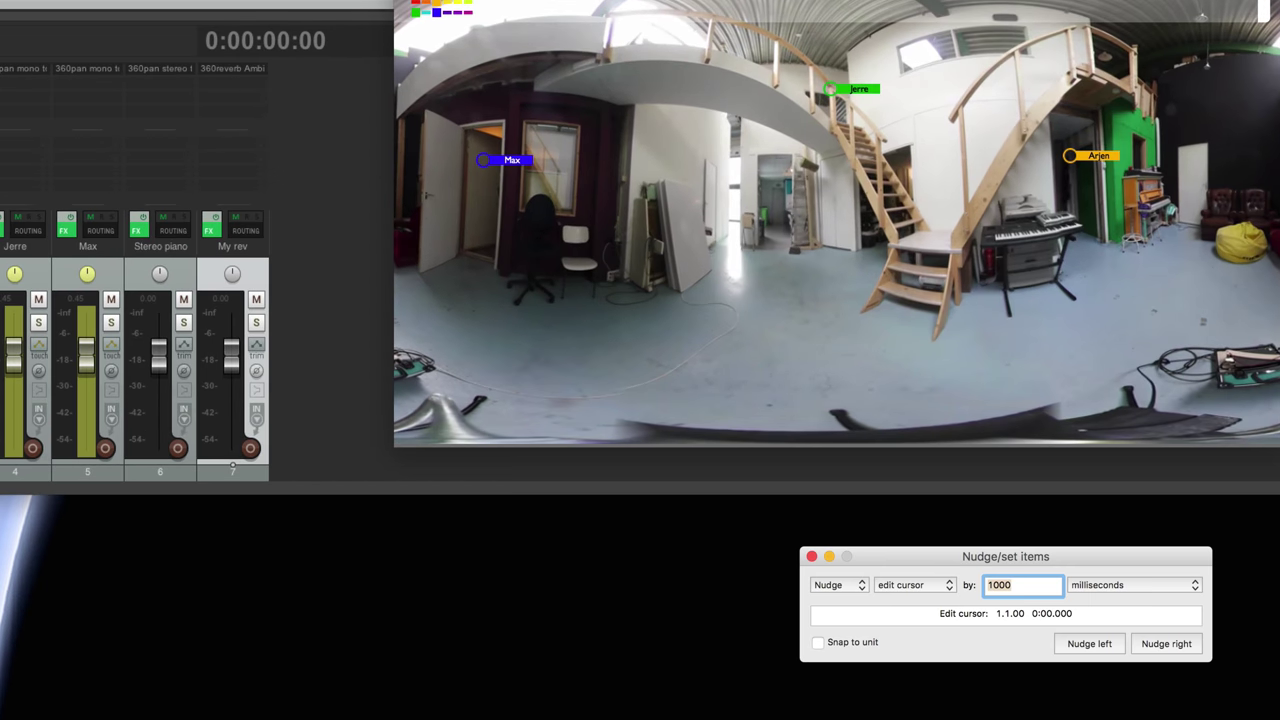
{"action": "left_click_drag", "start_coordinate": [917, 556], "coordinate": [409, 477]}
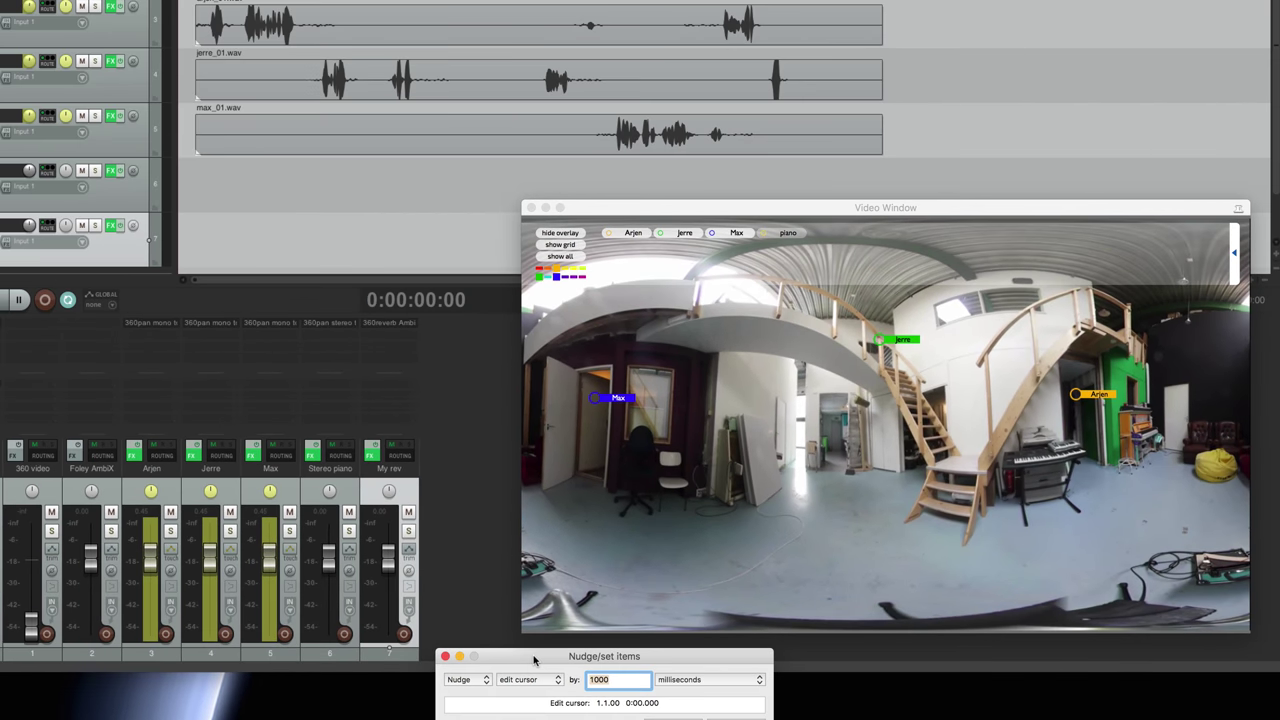
{"action": "left_click_drag", "start_coordinate": [612, 206], "coordinate": [605, 170]}
{"action": "left_click_drag", "start_coordinate": [592, 662], "coordinate": [593, 632]}
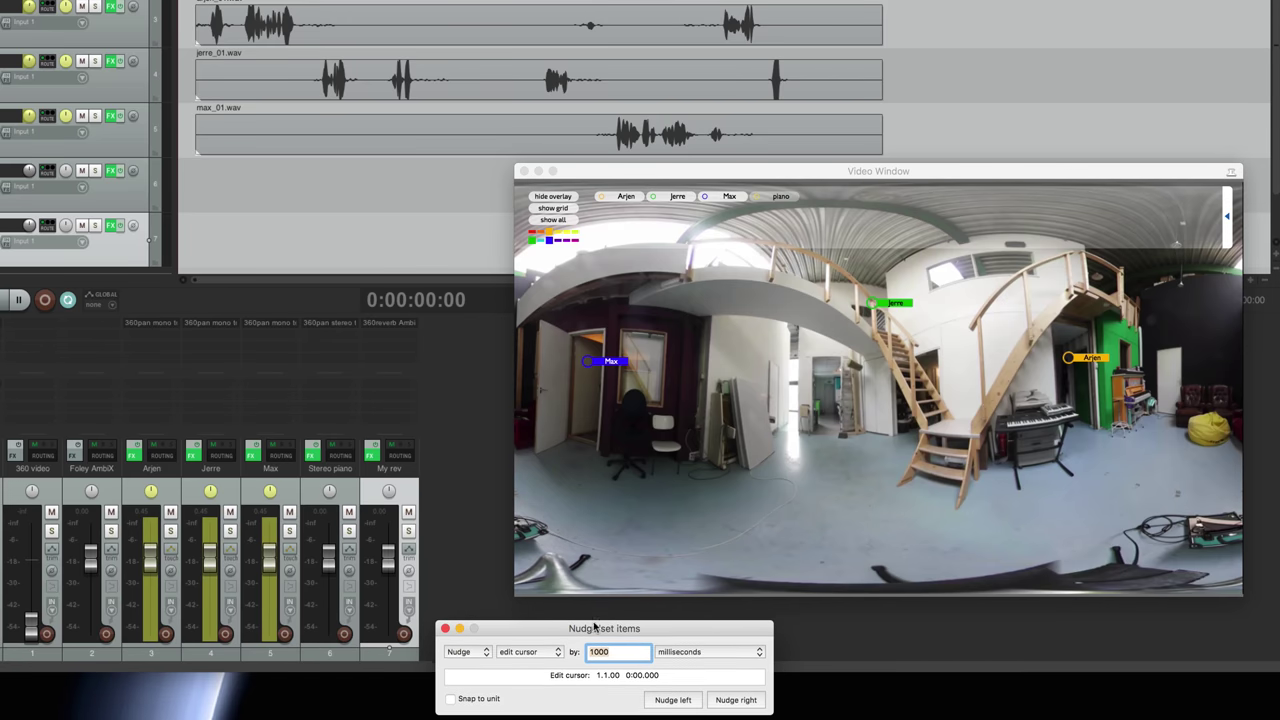
Nudge the edit cursor to 2 s in 1000 ms steps and write starting positions for the orange, green and blue pucks.
{"action": "left_click", "coordinate": [731, 704]}
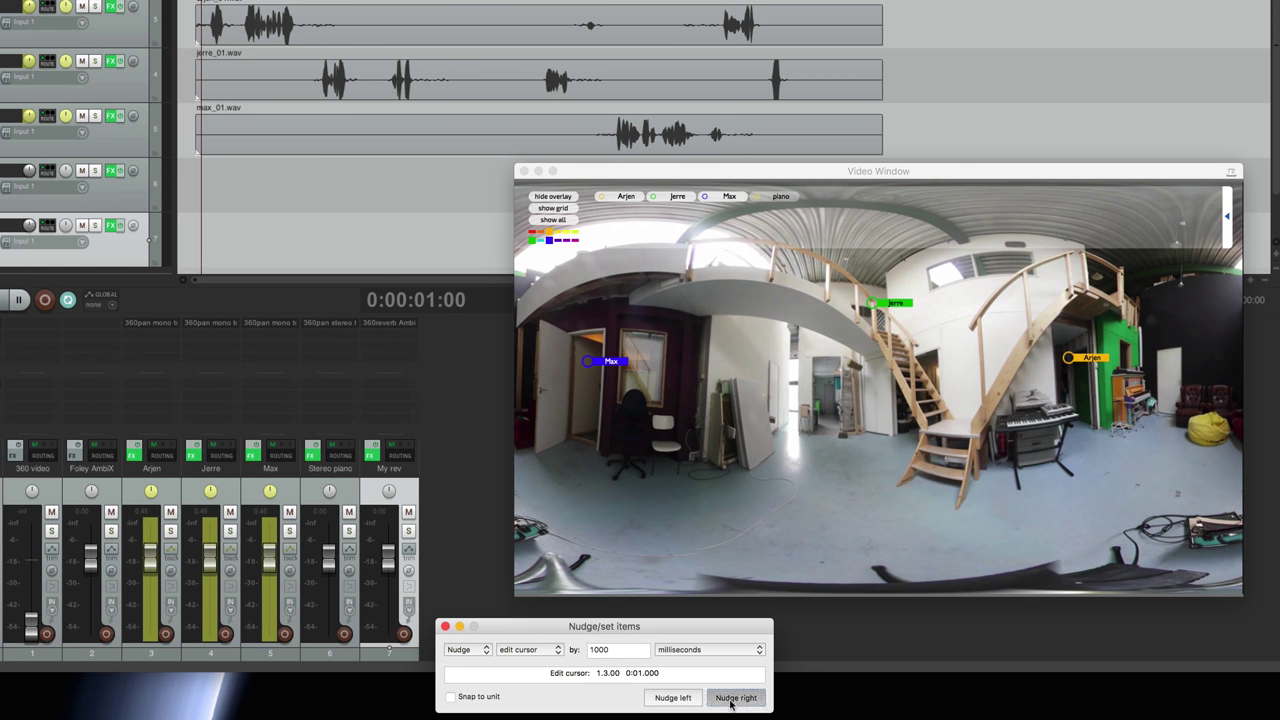
{"action": "left_click", "coordinate": [731, 704]}
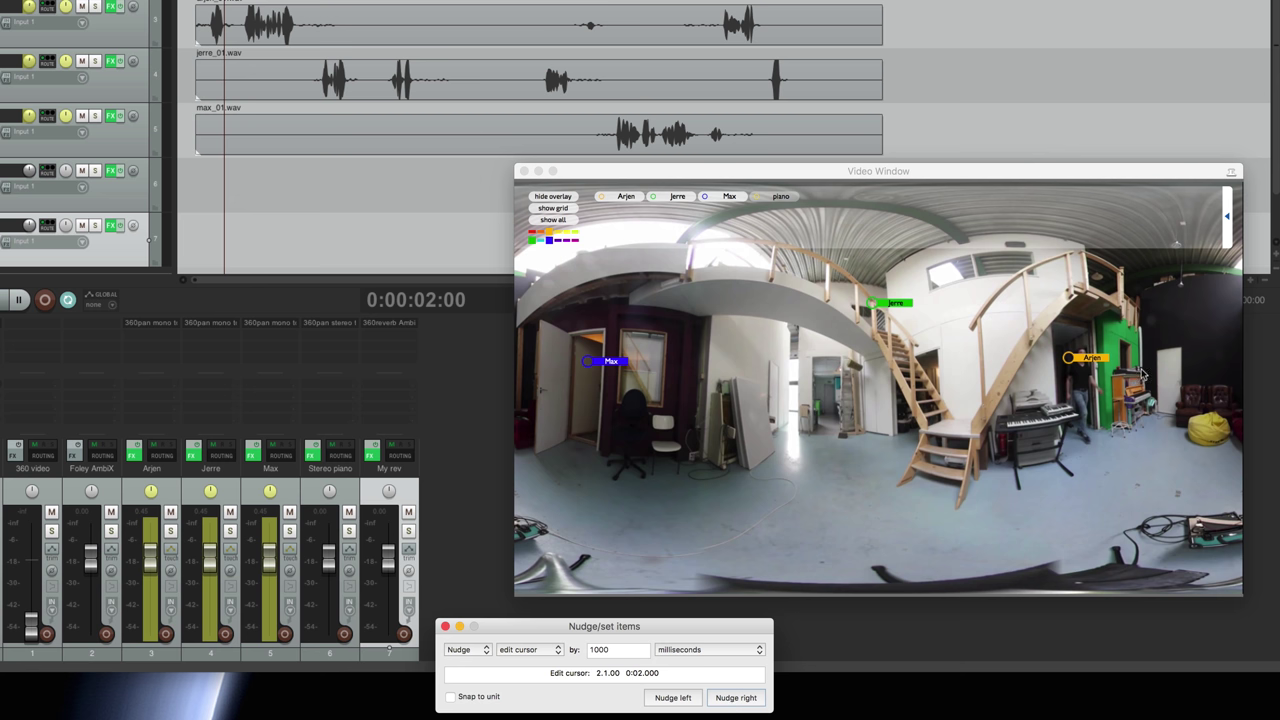
{"action": "left_click_drag", "start_coordinate": [1100, 358], "coordinate": [1114, 354]}
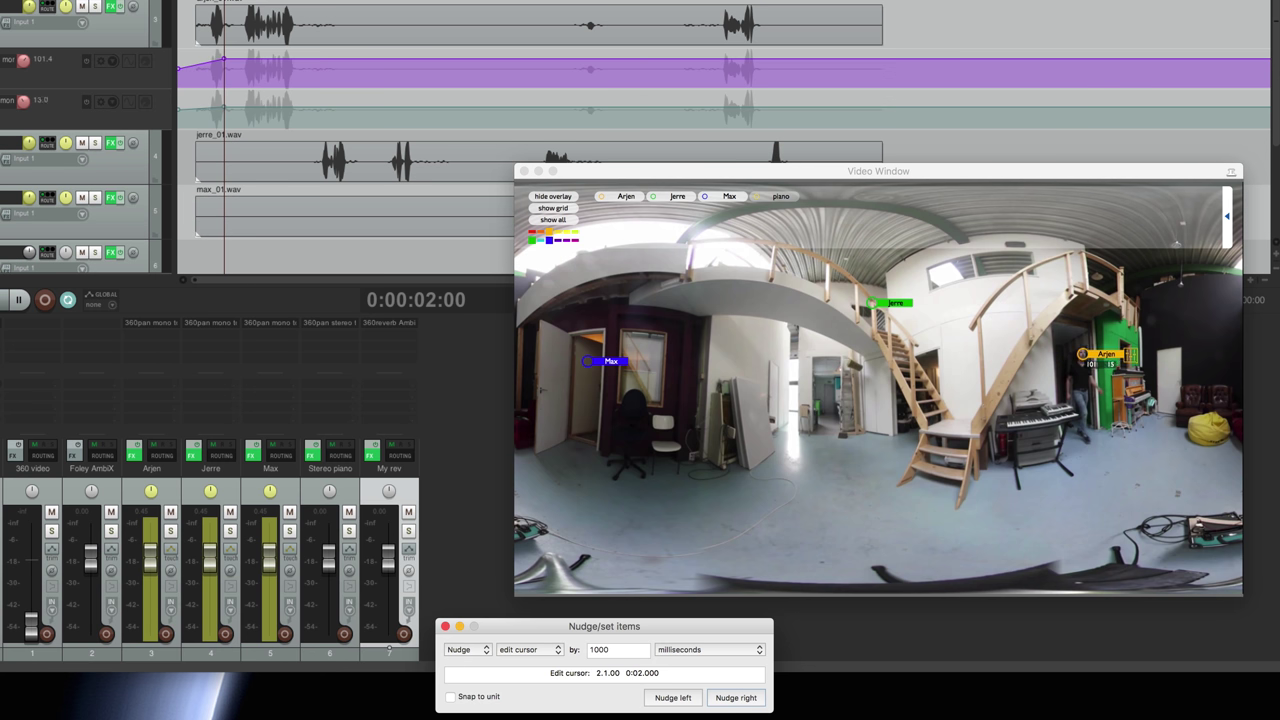
{"action": "left_click_drag", "start_coordinate": [890, 303], "coordinate": [895, 303]}
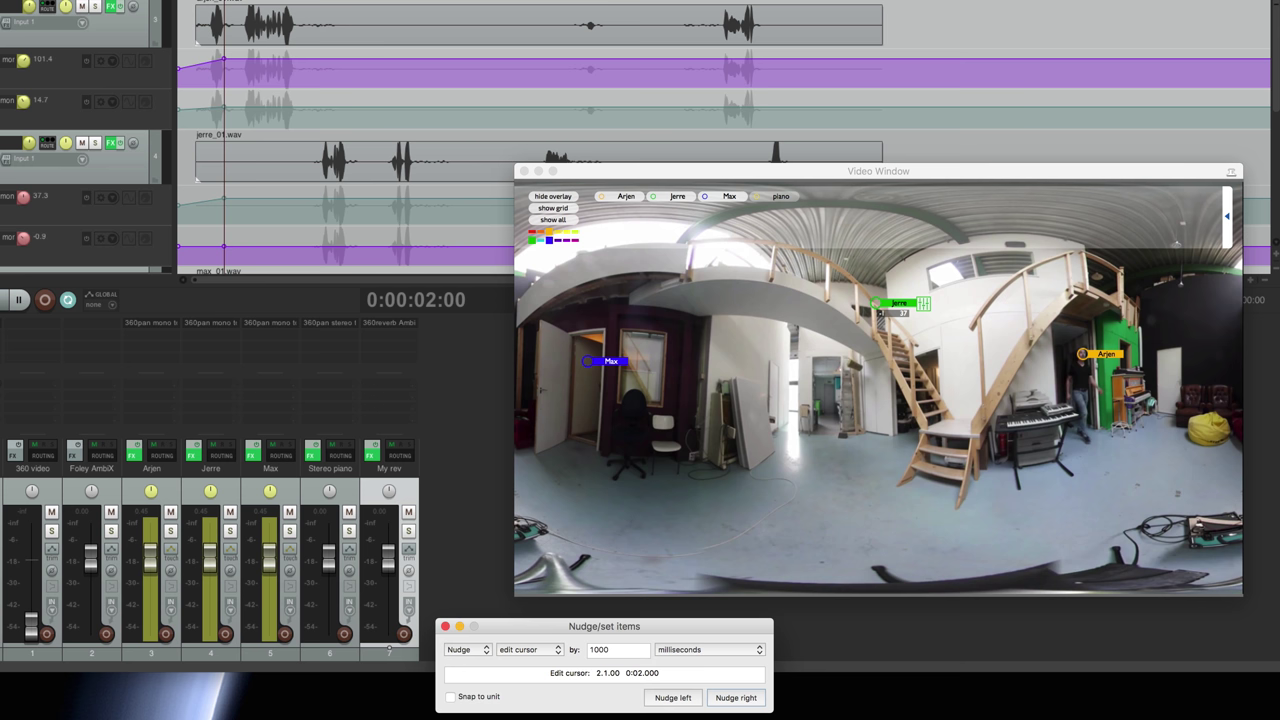
{"action": "left_click_drag", "start_coordinate": [602, 364], "coordinate": [604, 360]}
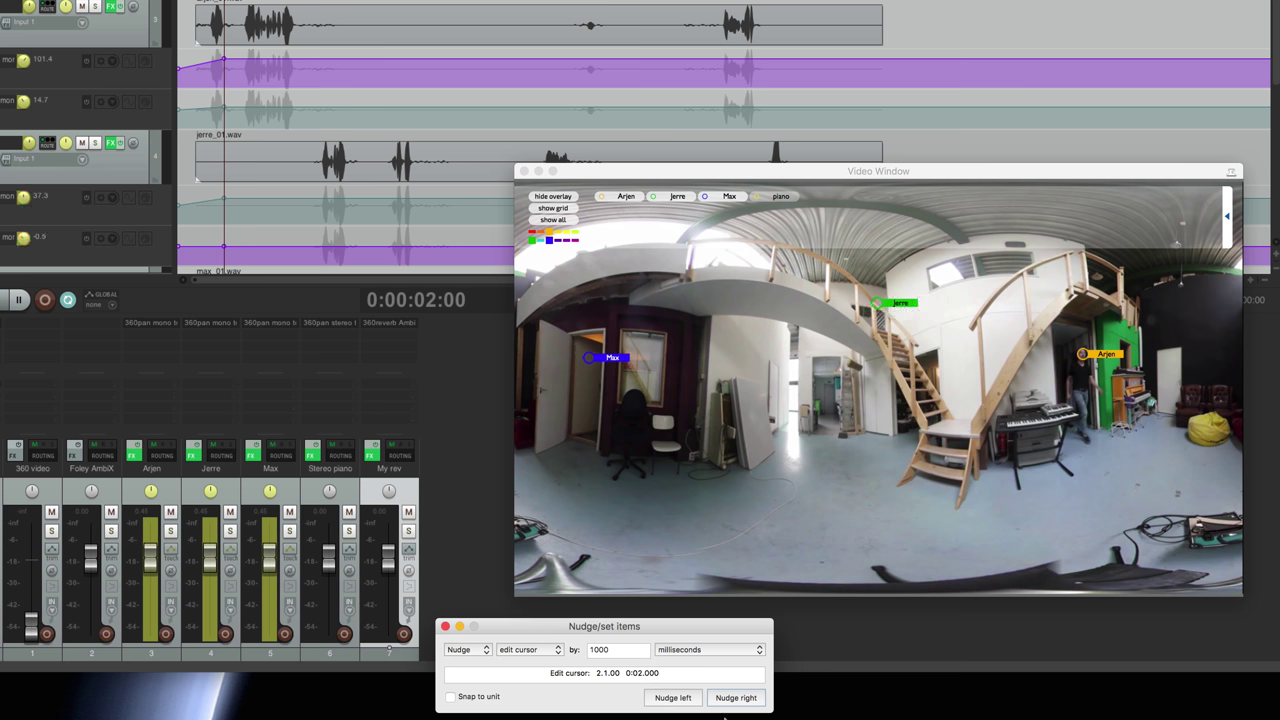
Move track 3's orange puck onto the walking man at 3 s, and to his head near the video's edge at 0:03:27.
{"action": "left_click", "coordinate": [736, 698]}
{"action": "left_click_drag", "start_coordinate": [1083, 354], "coordinate": [1140, 338]}
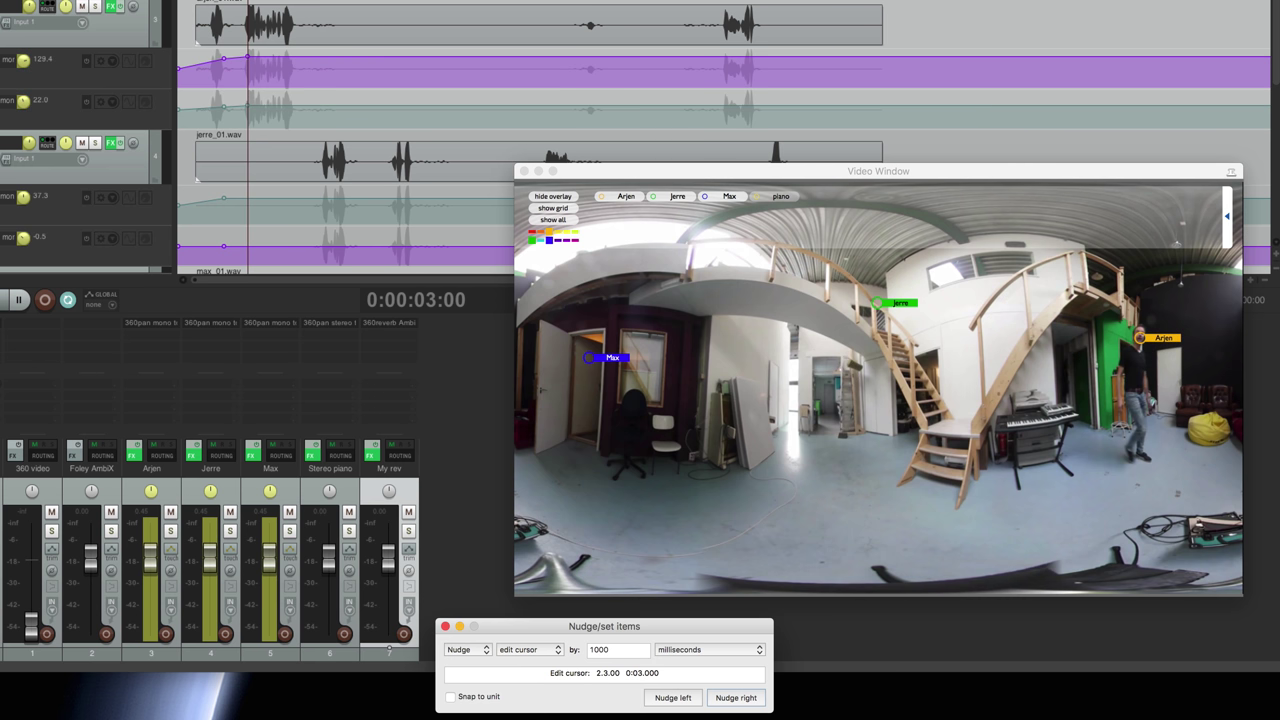
{"action": "left_click", "coordinate": [736, 698]}
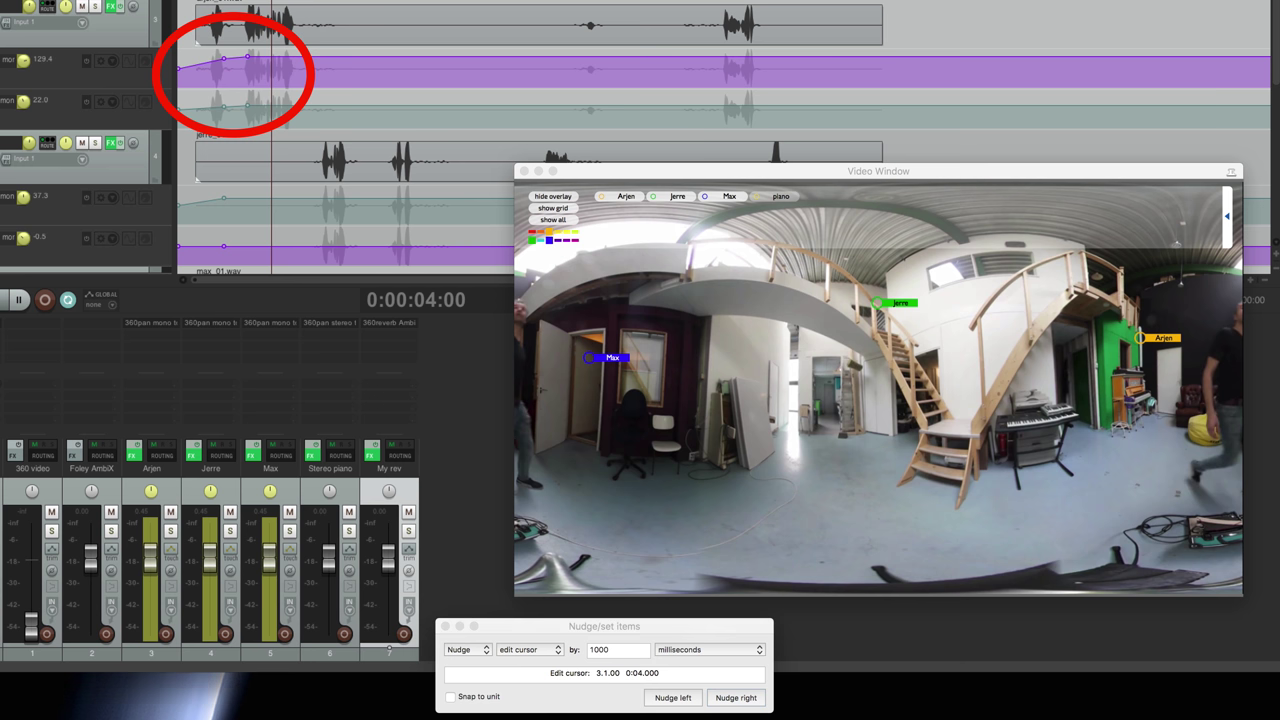
{"action": "key", "text": "Left"}
{"action": "key", "text": "Left"}
{"action": "key", "text": "Left"}
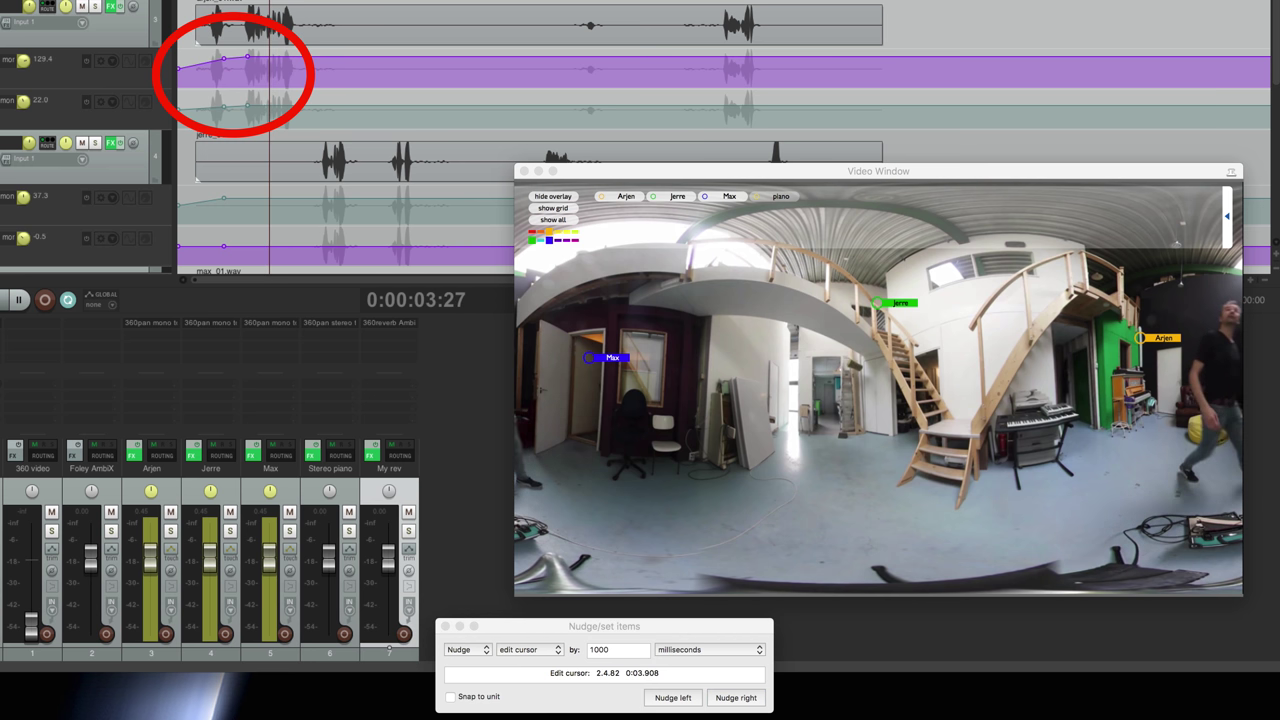
{"action": "left_click_drag", "start_coordinate": [1155, 334], "coordinate": [1250, 316]}
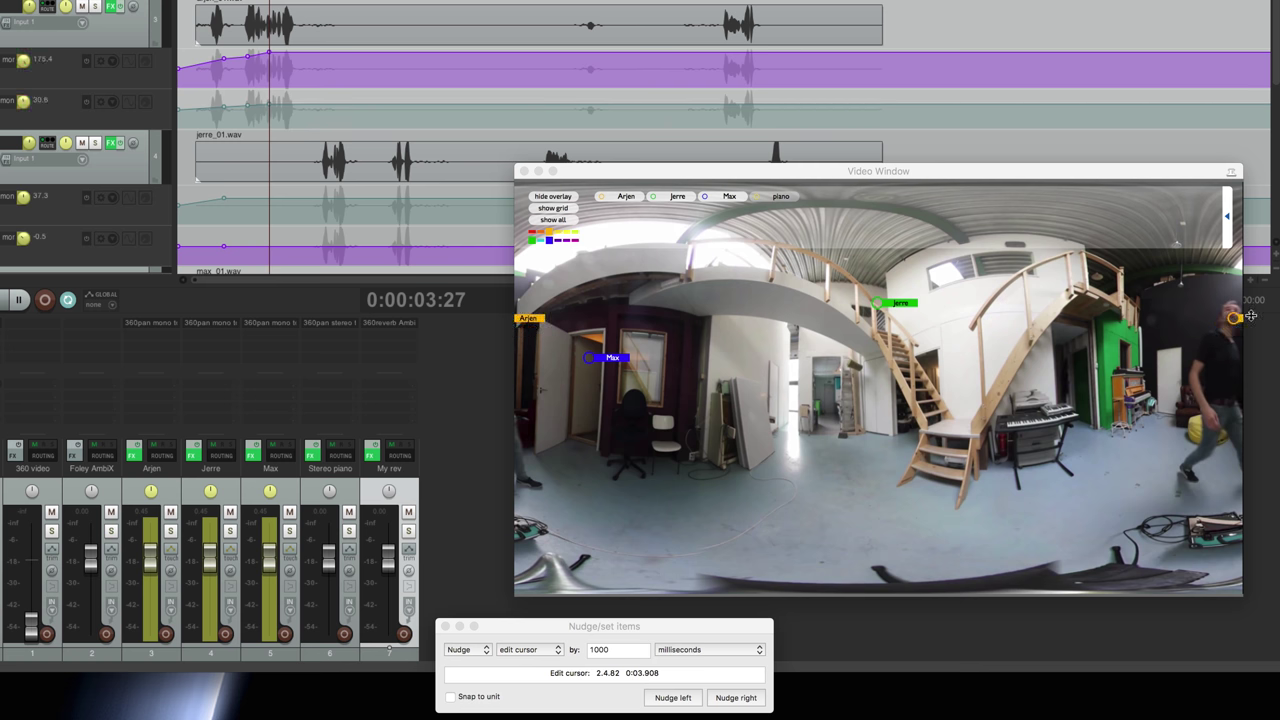
Advance the edit cursor to 4 s and carry track 3's orange puck across the seam to the video's opposite edge.
{"action": "key", "text": "Right"}
{"action": "key", "text": "Right"}
{"action": "key", "text": "Right"}
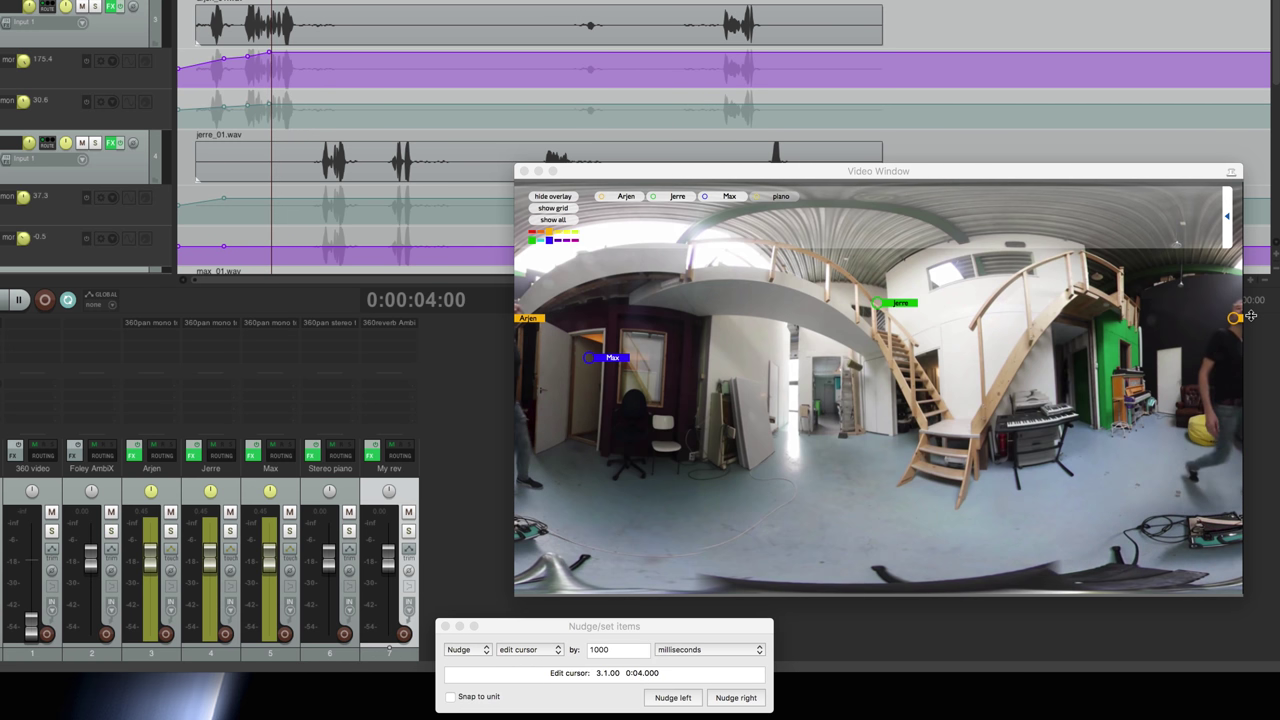
{"action": "mouse_move", "coordinate": [548, 327]}
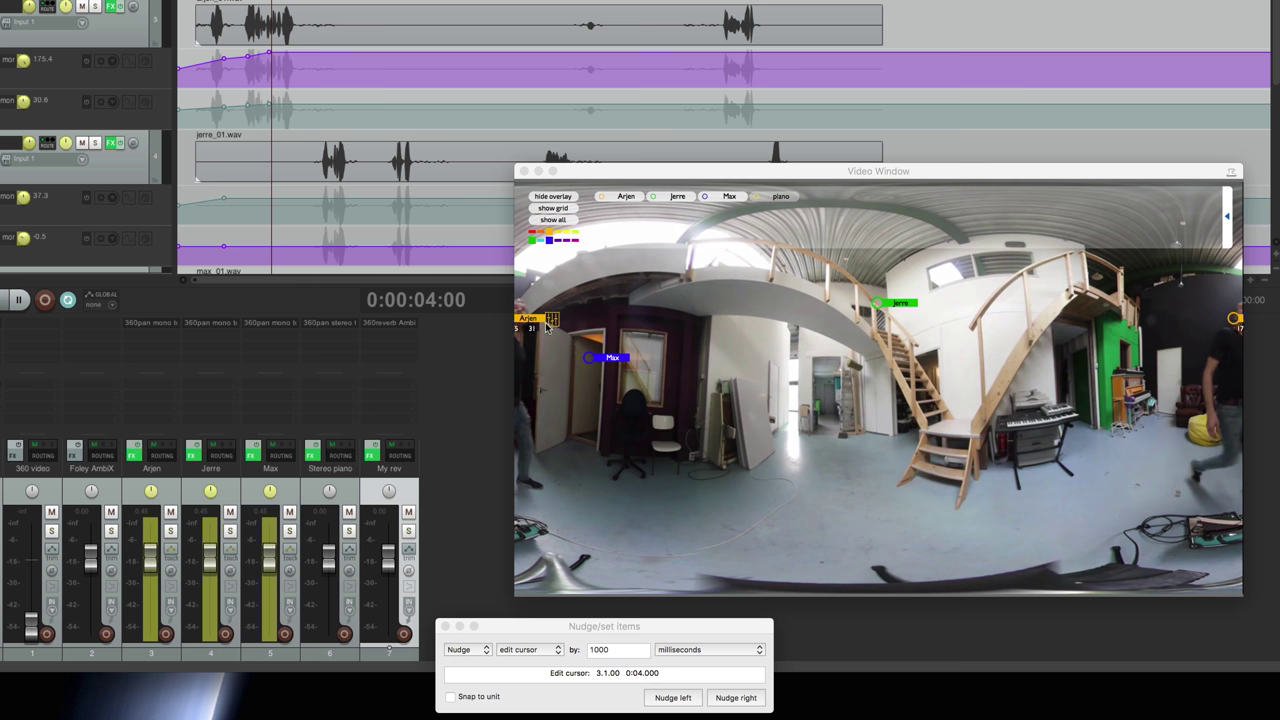
{"action": "left_click_drag", "start_coordinate": [532, 322], "coordinate": [548, 319]}
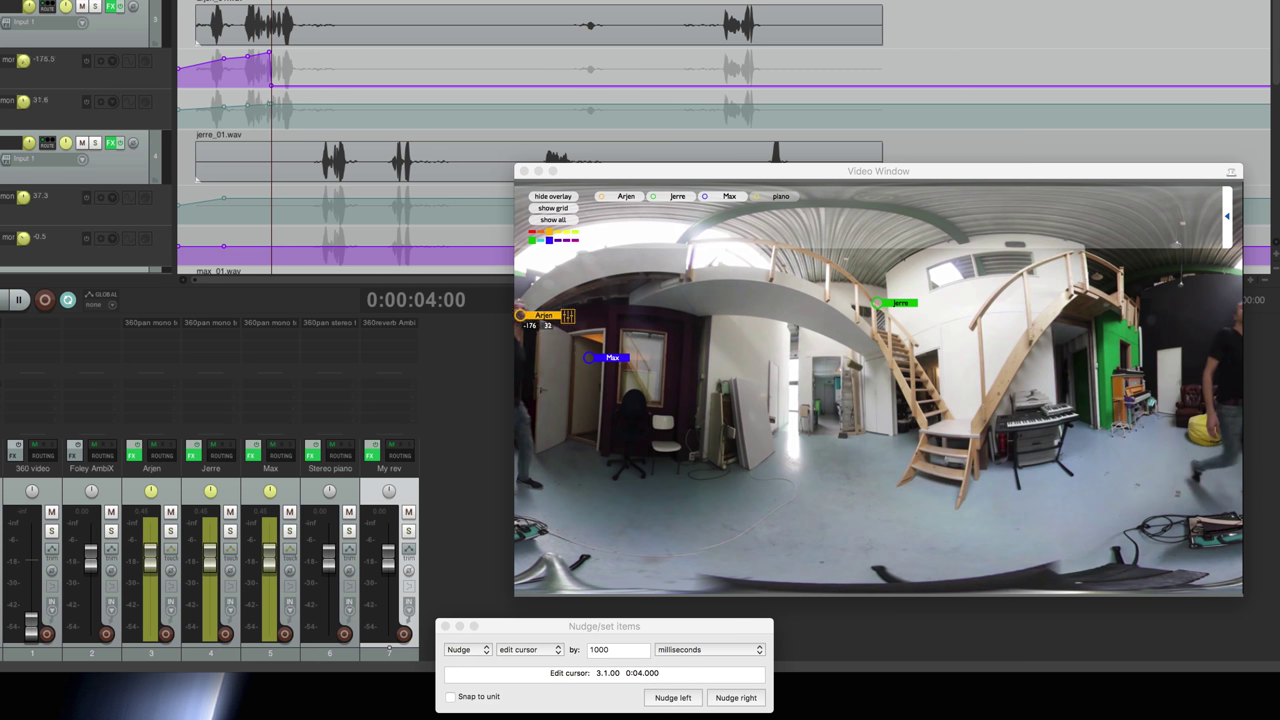
Keep track 3's orange puck on the walking man's head at 5 s and 6 s.
{"action": "left_click", "coordinate": [738, 704]}
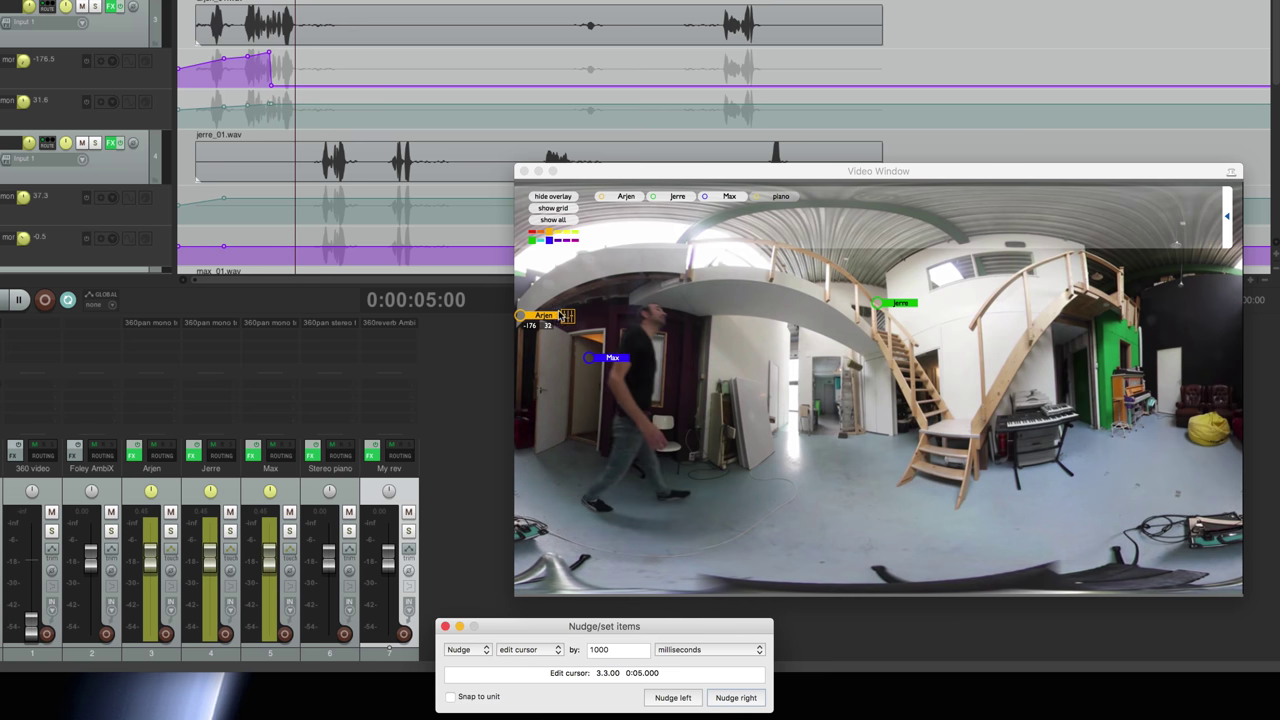
{"action": "mouse_move", "coordinate": [537, 318]}
{"action": "left_mouse_down"}
{"action": "mouse_move", "coordinate": [678, 317]}
{"action": "mouse_move", "coordinate": [789, 347]}
{"action": "left_mouse_up"}
{"action": "left_click", "coordinate": [738, 700]}
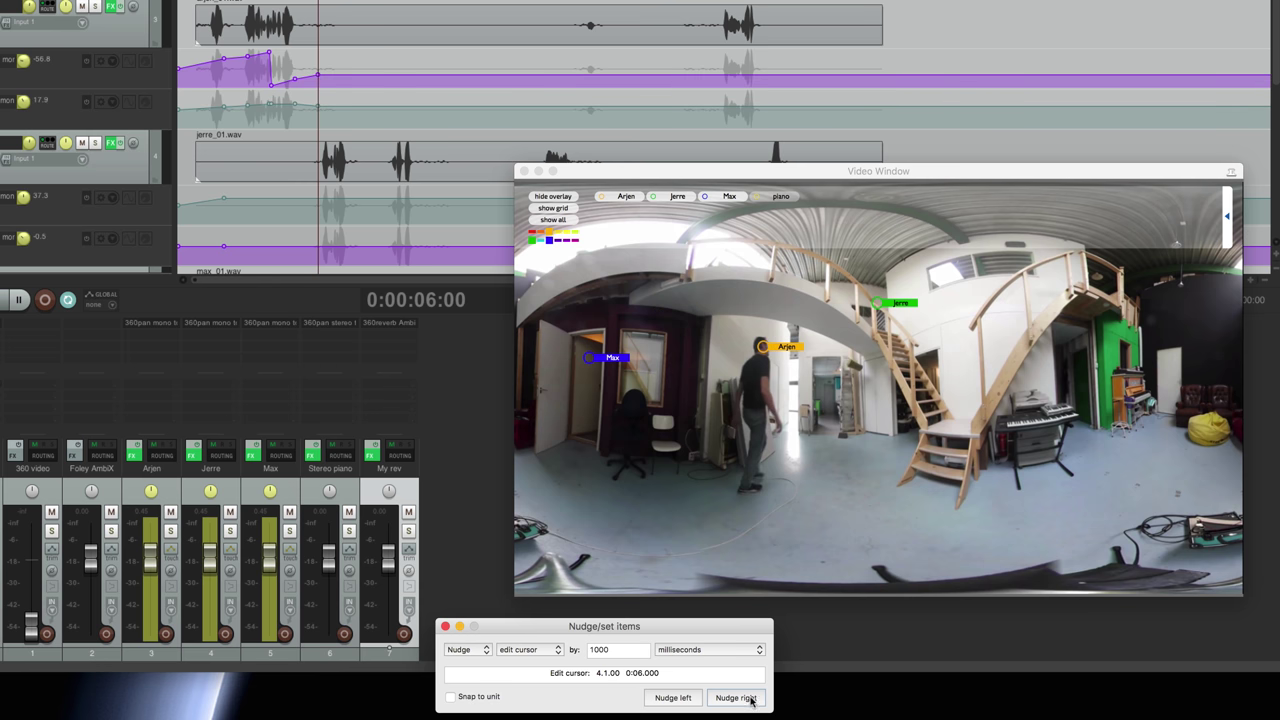
At 7 s and 8 s, move track 3's orange puck to the man by the rear doorway and adjust track 4's green puck above the staircase.
{"action": "left_click", "coordinate": [738, 697]}
{"action": "left_click_drag", "start_coordinate": [880, 303], "coordinate": [884, 297]}
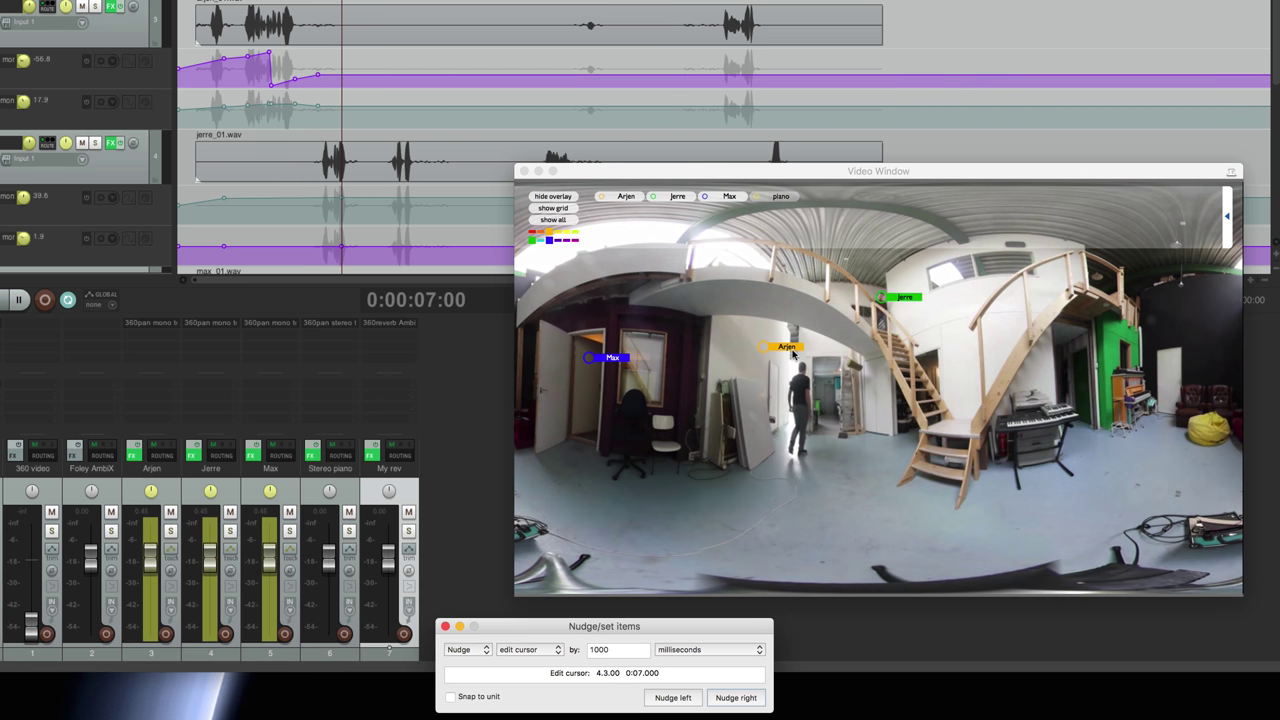
{"action": "mouse_move", "coordinate": [770, 347]}
{"action": "left_mouse_down"}
{"action": "mouse_move", "coordinate": [828, 369]}
{"action": "mouse_move", "coordinate": [822, 379]}
{"action": "left_mouse_up"}
{"action": "left_click", "coordinate": [736, 697]}
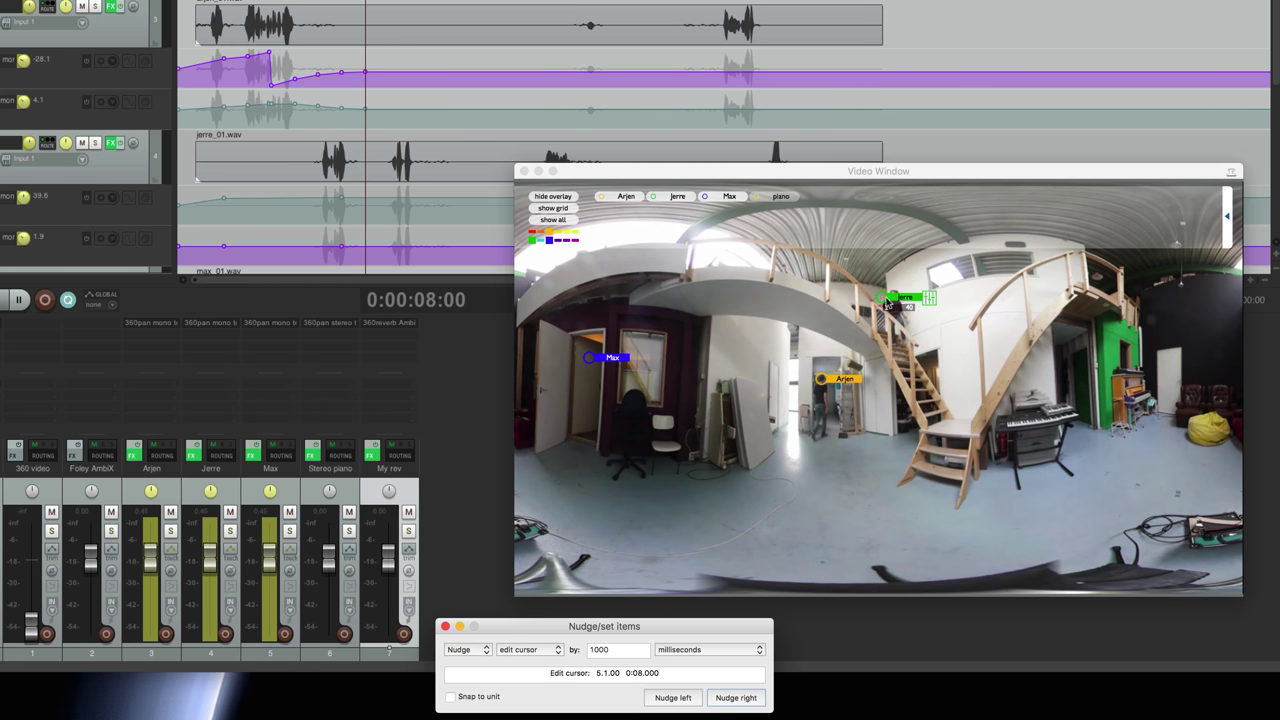
{"action": "left_click_drag", "start_coordinate": [884, 298], "coordinate": [899, 297]}
Between 9 s and 14 s, move track 4's green puck across to the landing above the green wall, and fine-tune the orange puck.
{"action": "left_click", "coordinate": [736, 698]}
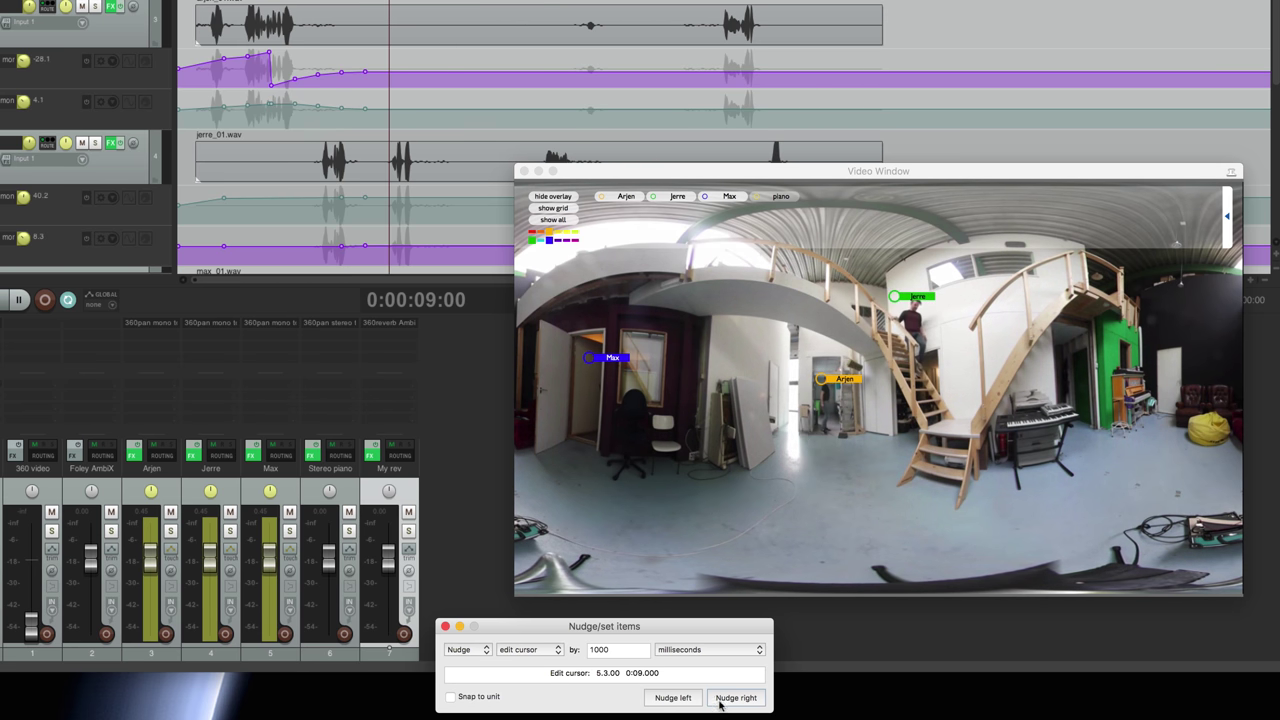
{"action": "left_click_drag", "start_coordinate": [818, 390], "coordinate": [826, 392]}
{"action": "mouse_move", "coordinate": [894, 297]}
{"action": "left_mouse_down"}
{"action": "mouse_move", "coordinate": [936, 316]}
{"action": "mouse_move", "coordinate": [1008, 298]}
{"action": "left_mouse_up"}
{"action": "left_click", "coordinate": [736, 697]}
{"action": "left_click", "coordinate": [757, 699]}
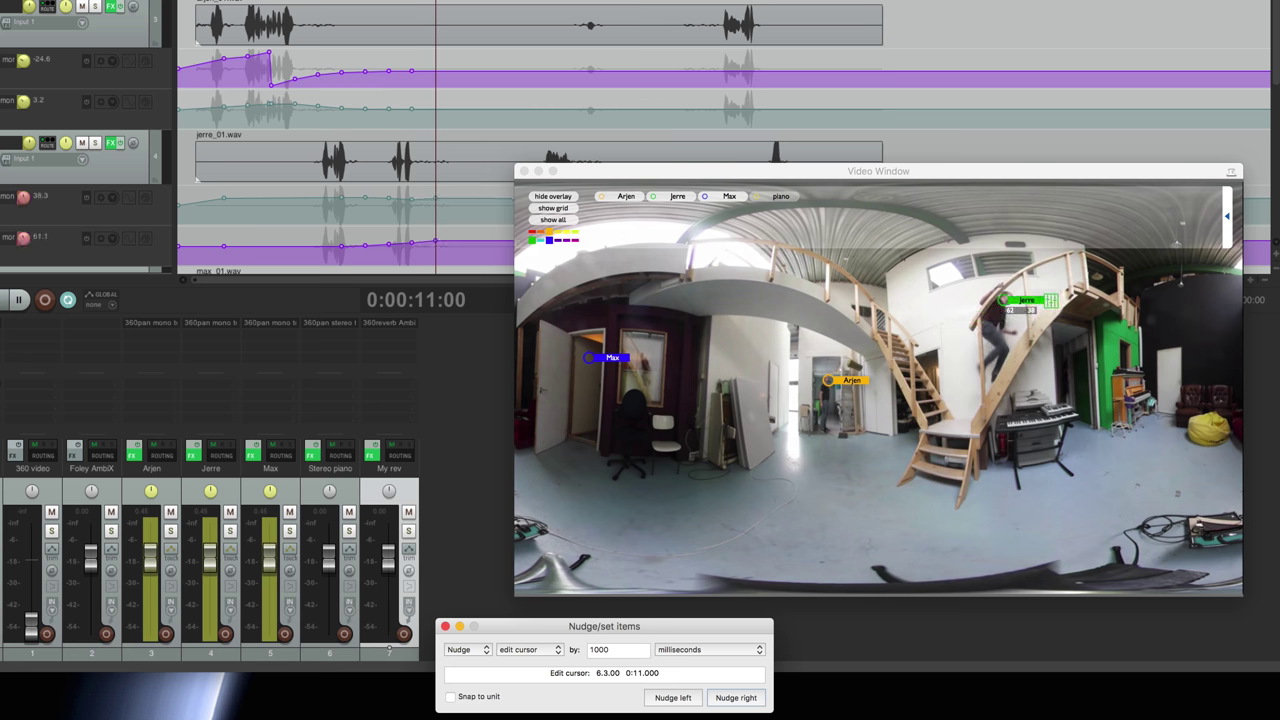
{"action": "left_click", "coordinate": [720, 699]}
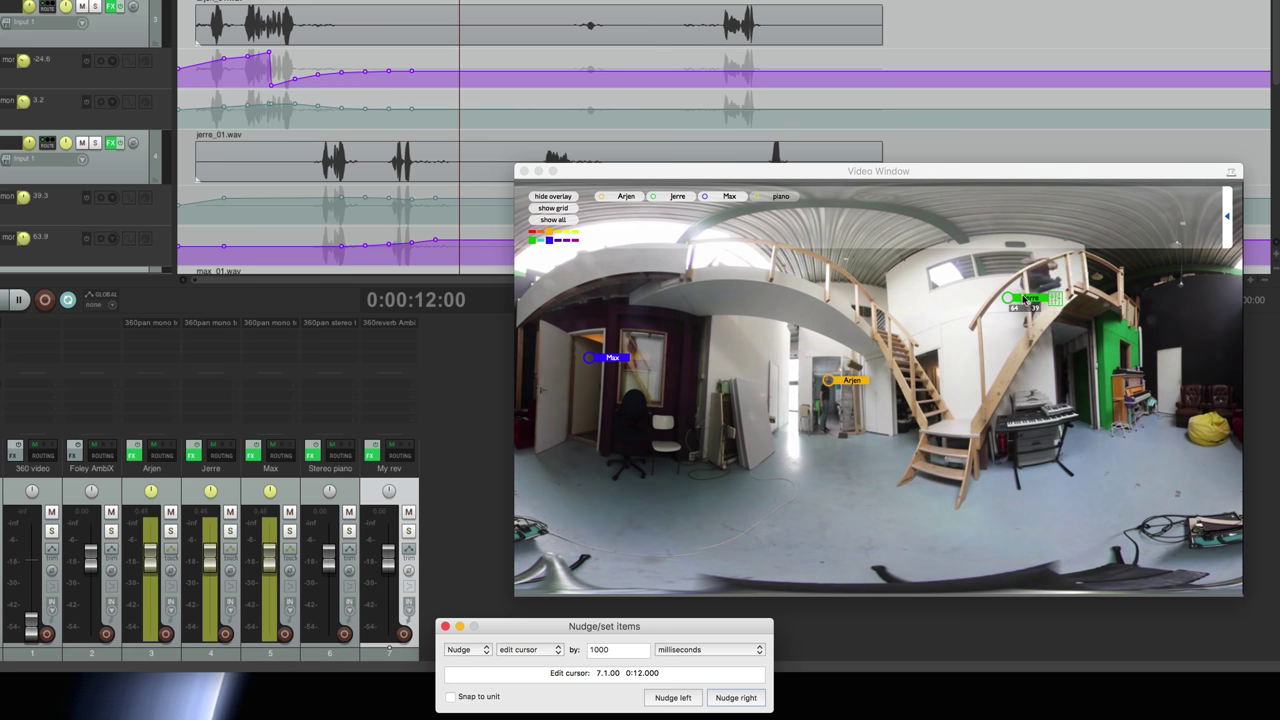
{"action": "left_click", "coordinate": [746, 699]}
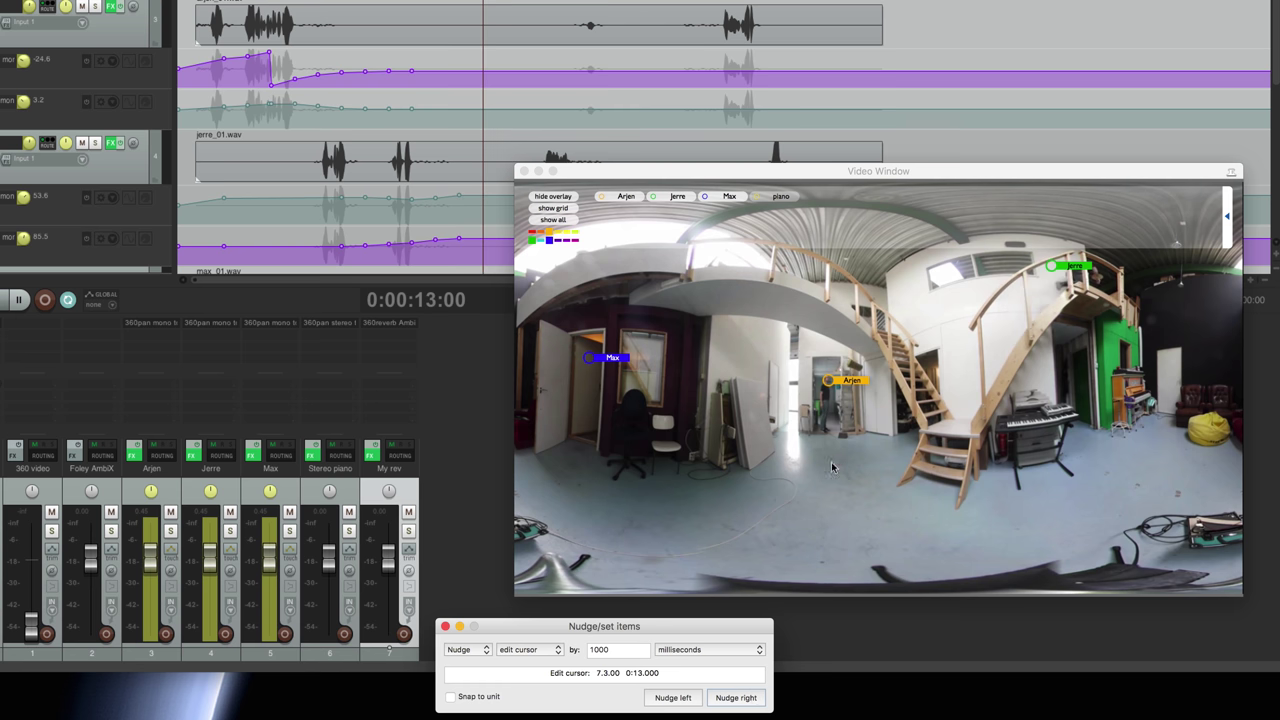
{"action": "left_click_drag", "start_coordinate": [1060, 268], "coordinate": [1111, 268]}
{"action": "left_click", "coordinate": [740, 698]}
Advance the edit cursor to 18 s and 19 s, moving track 3's orange puck with the man leaving the rear doorway.
{"action": "left_click", "coordinate": [746, 698]}
{"action": "left_click", "coordinate": [722, 698]}
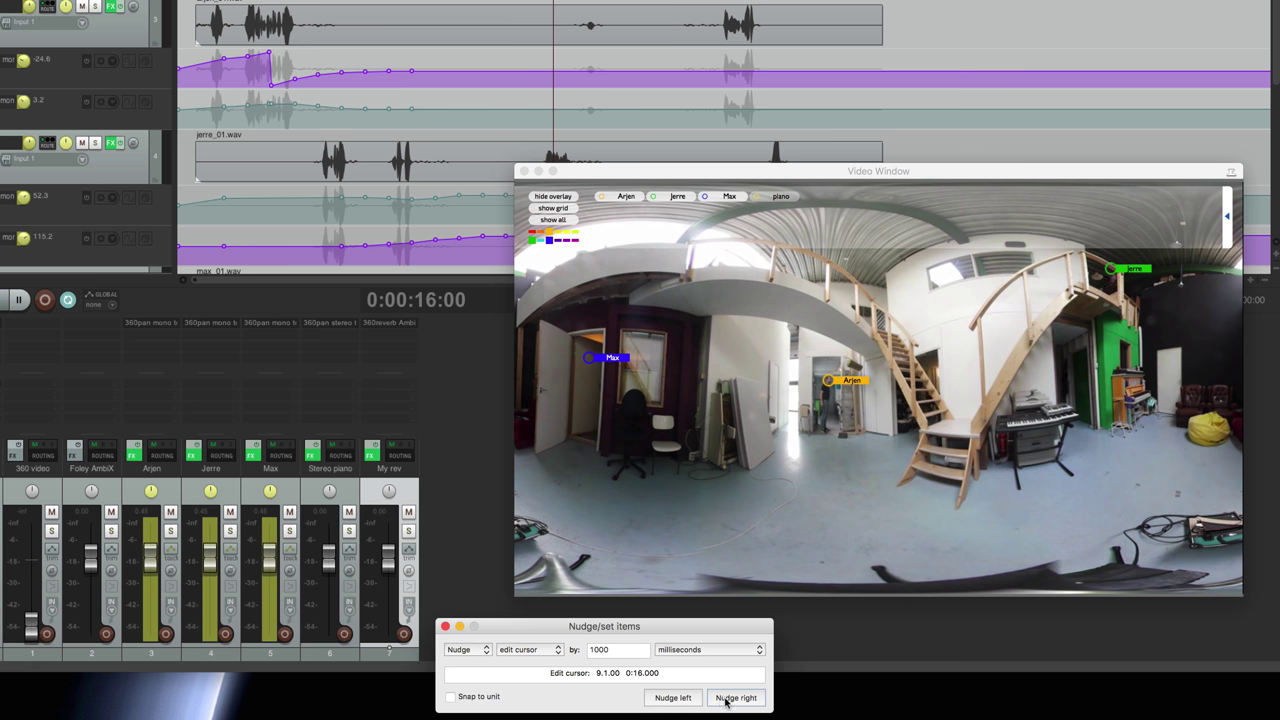
{"action": "left_click", "coordinate": [726, 700]}
{"action": "left_click", "coordinate": [726, 700]}
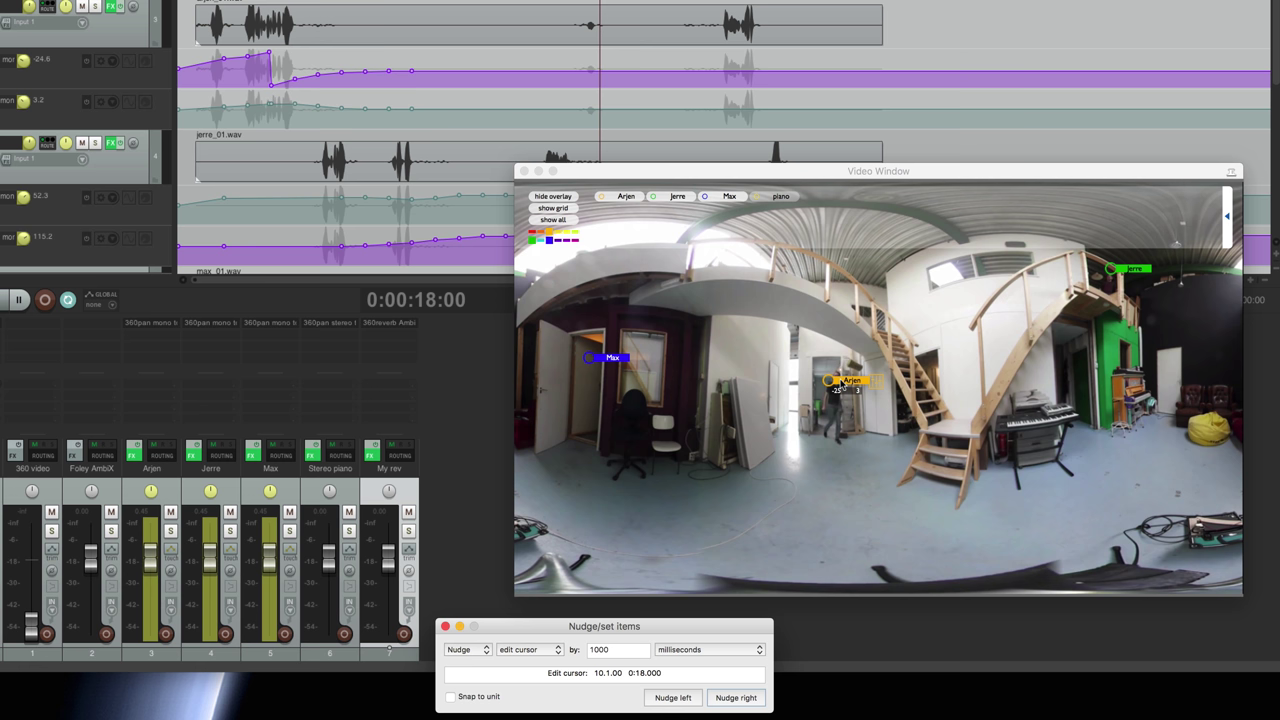
{"action": "left_click", "coordinate": [731, 698]}
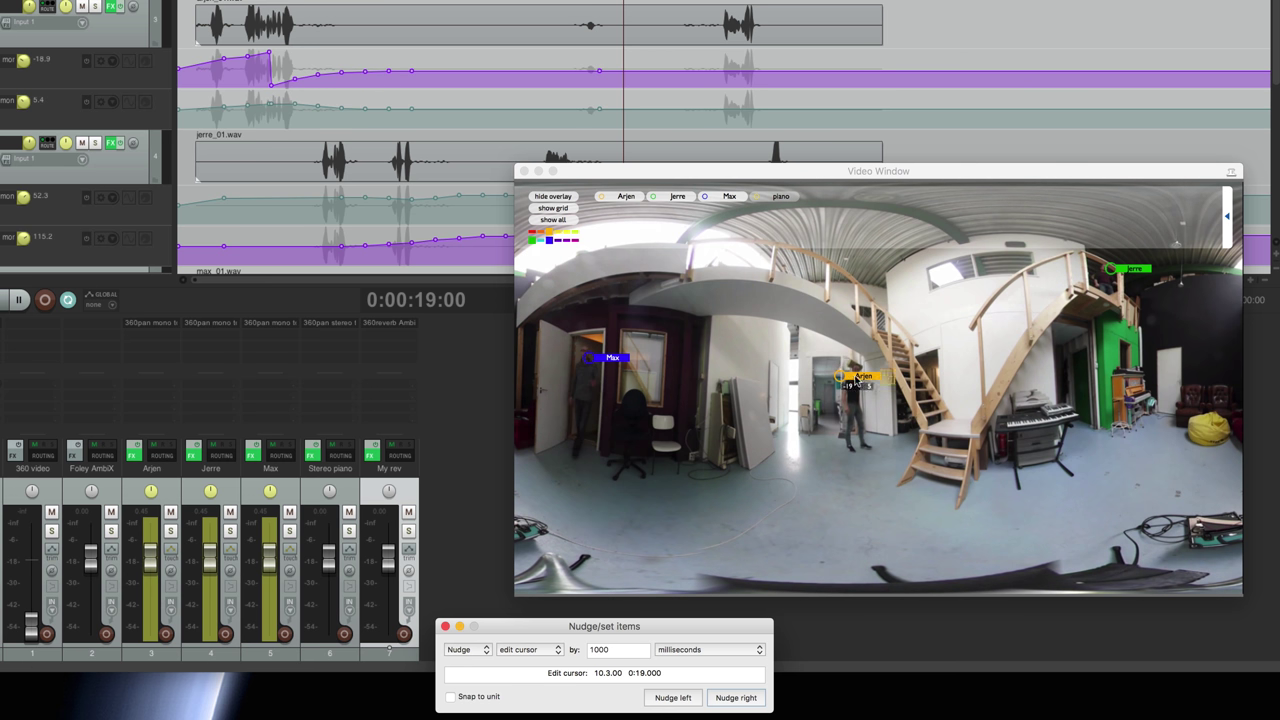
{"action": "left_click_drag", "start_coordinate": [855, 381], "coordinate": [869, 373]}
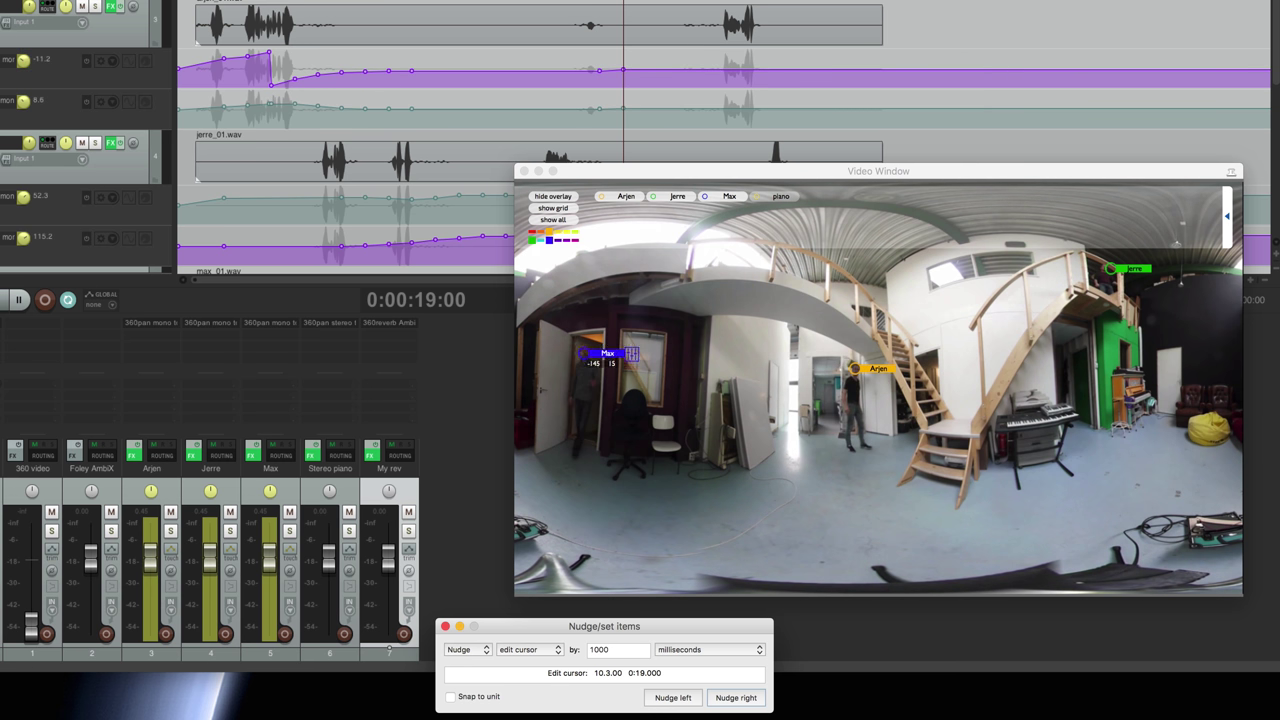
At 20 s, place track 5's blue puck on the man by the maroon wall, orange on the man near the staircase, and readjust green.
{"action": "left_click", "coordinate": [727, 699]}
{"action": "left_click_drag", "start_coordinate": [585, 354], "coordinate": [588, 328]}
{"action": "left_click_drag", "start_coordinate": [852, 369], "coordinate": [874, 370]}
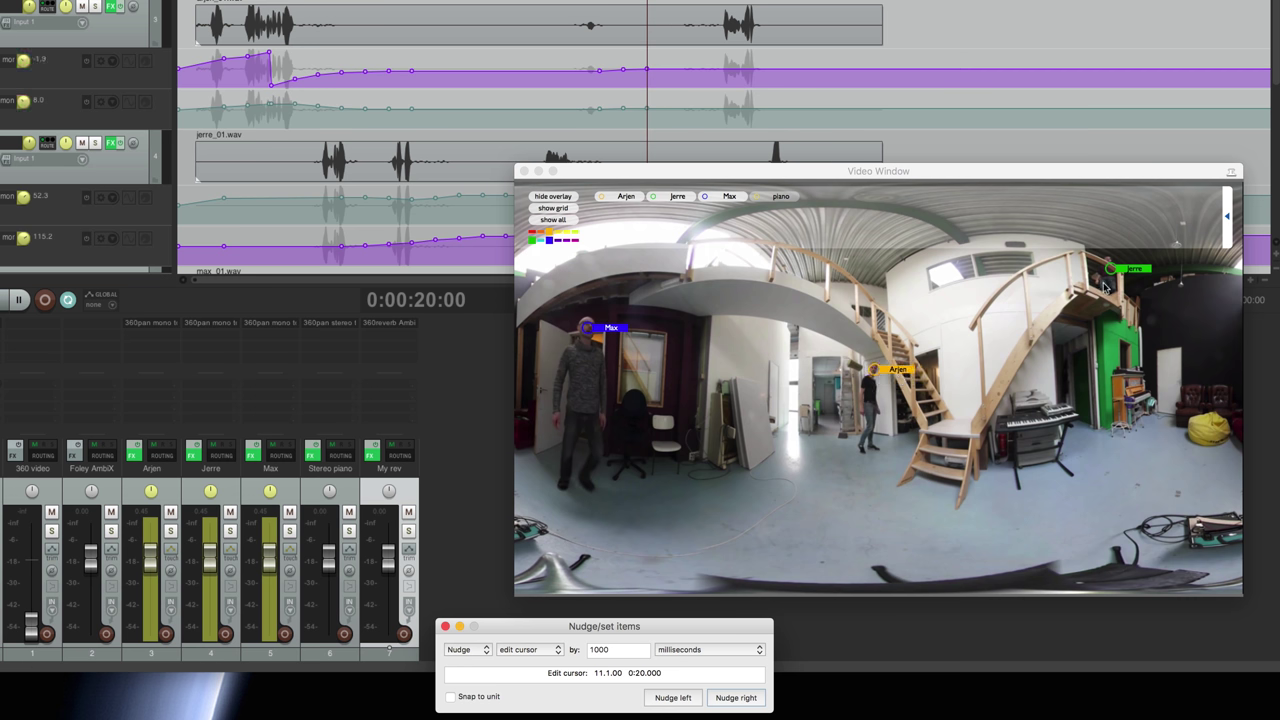
{"action": "left_click_drag", "start_coordinate": [1106, 286], "coordinate": [1094, 266]}
Follow the man in the grey sweater with track 5's blue puck to the front of the staircase by 22 s.
{"action": "left_click", "coordinate": [749, 697]}
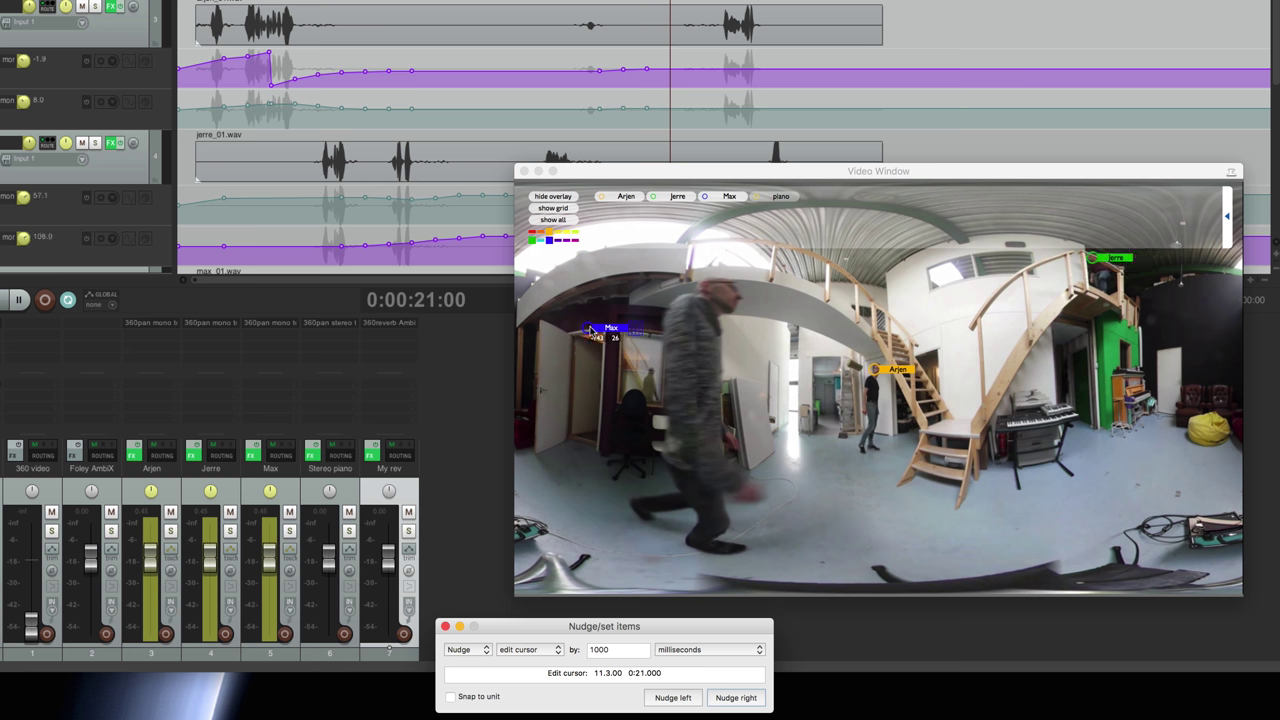
{"action": "mouse_move", "coordinate": [588, 328]}
{"action": "left_mouse_down"}
{"action": "mouse_move", "coordinate": [750, 295]}
{"action": "mouse_move", "coordinate": [890, 336]}
{"action": "mouse_move", "coordinate": [869, 346]}
{"action": "mouse_move", "coordinate": [919, 366]}
{"action": "left_mouse_up"}
{"action": "left_click", "coordinate": [736, 697]}
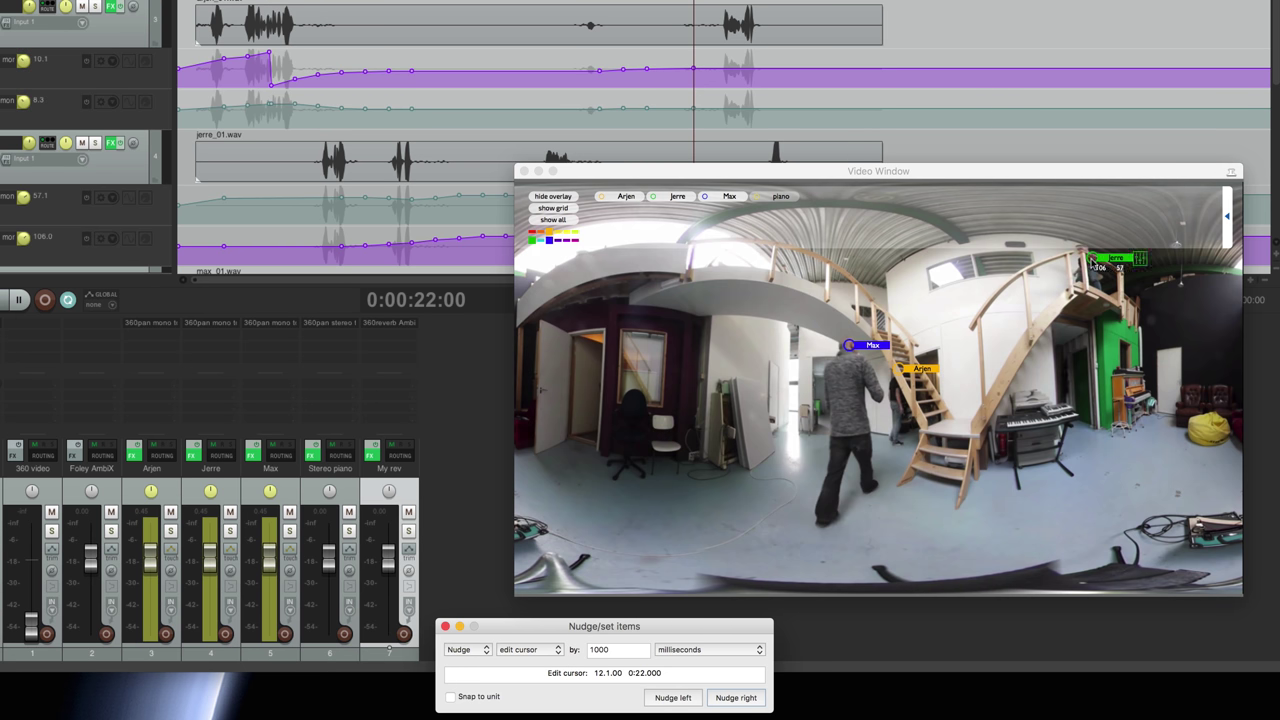
At 22 s and 23 s, move track 4's green puck along the upper landing, and follow the man at the staircase with track 5's blue puck.
{"action": "left_click_drag", "start_coordinate": [1094, 259], "coordinate": [1080, 253]}
{"action": "left_click", "coordinate": [746, 697]}
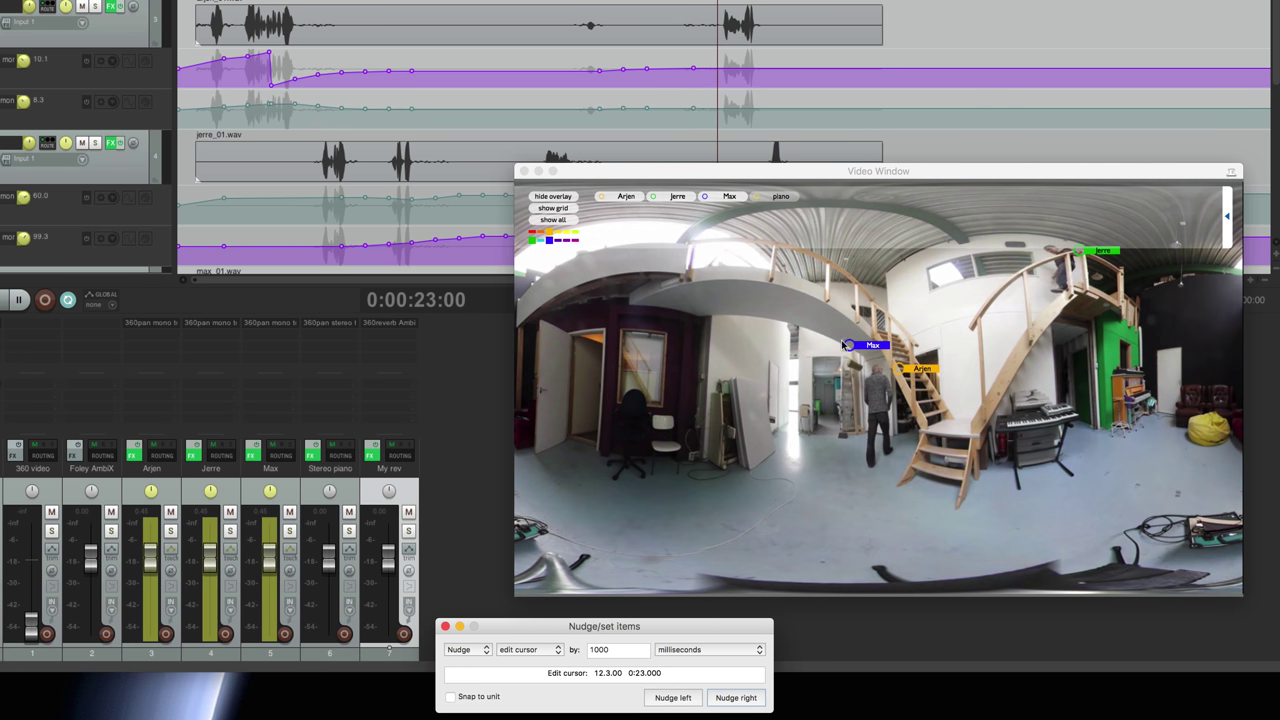
{"action": "mouse_move", "coordinate": [848, 345]}
{"action": "left_mouse_down"}
{"action": "mouse_move", "coordinate": [877, 374]}
{"action": "mouse_move", "coordinate": [920, 369]}
{"action": "left_mouse_up"}
{"action": "left_click_drag", "start_coordinate": [1079, 252], "coordinate": [1050, 251]}
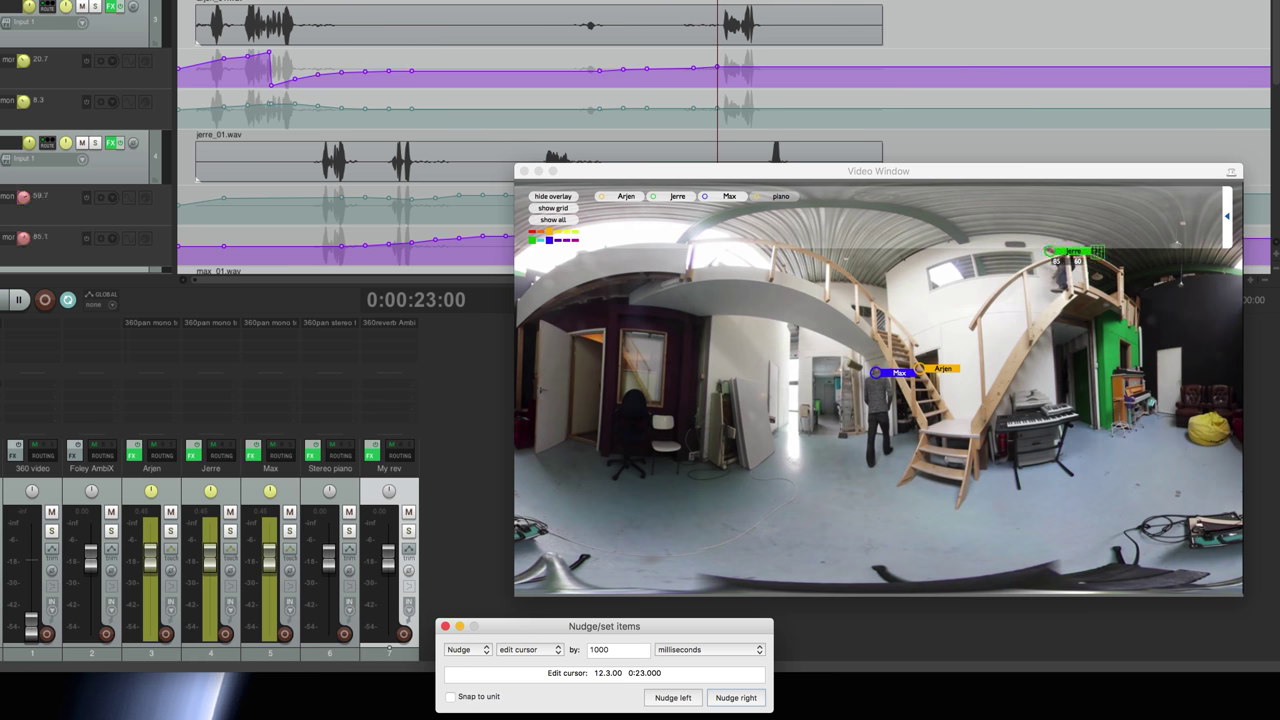
At 24 s and 25 s, move the orange and blue pucks behind the staircase, and green onto the man descending the curved stairs.
{"action": "left_click", "coordinate": [736, 698]}
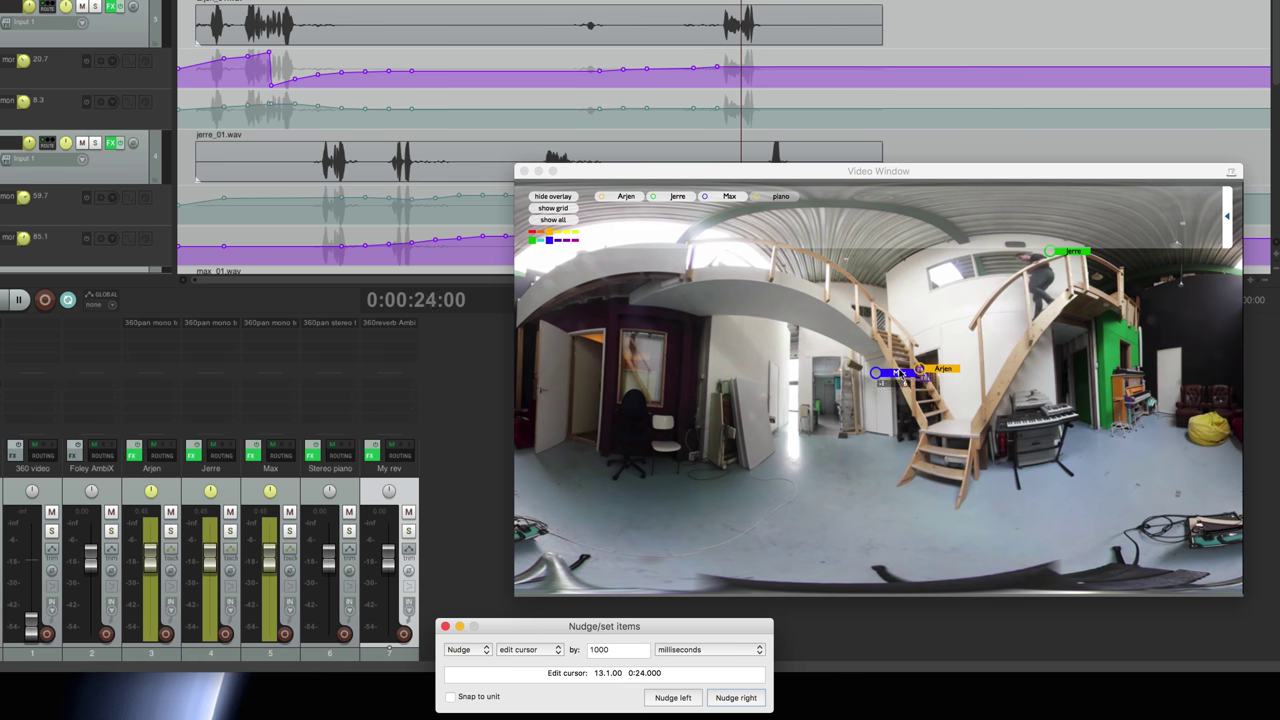
{"action": "mouse_move", "coordinate": [919, 369]}
{"action": "left_mouse_down"}
{"action": "mouse_move", "coordinate": [946, 370]}
{"action": "mouse_move", "coordinate": [920, 373]}
{"action": "left_mouse_up"}
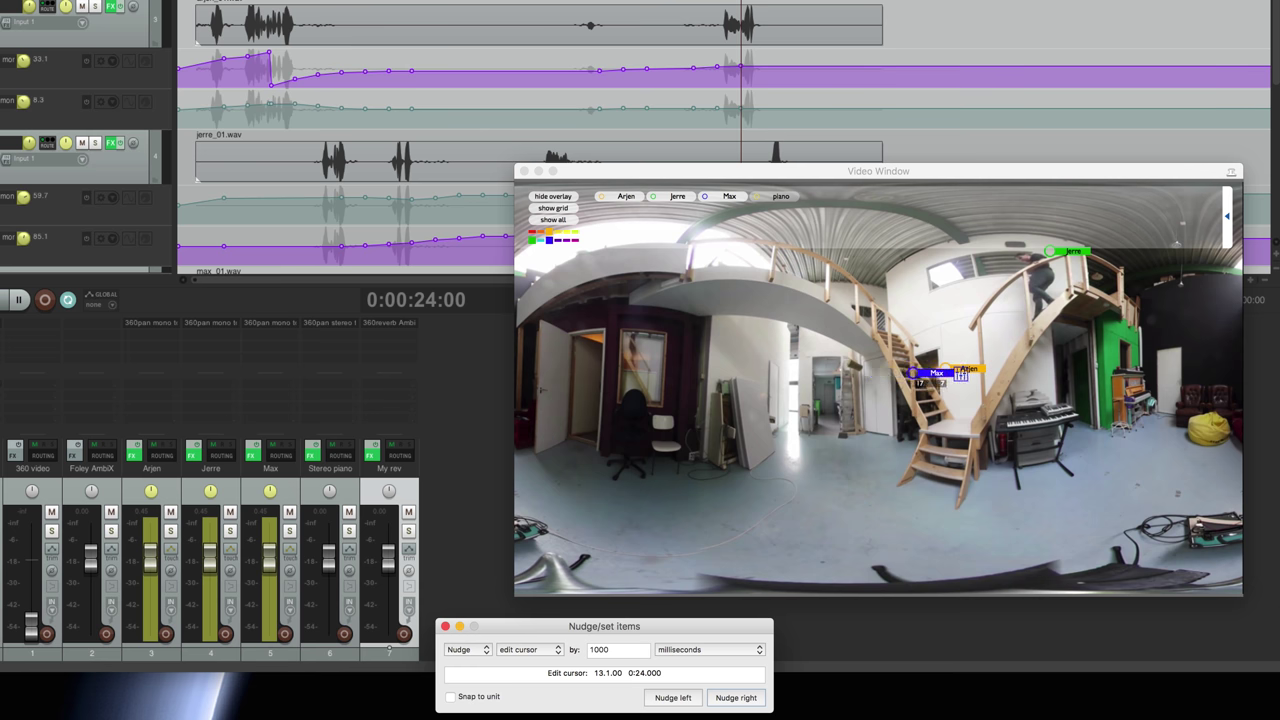
{"action": "left_click_drag", "start_coordinate": [1061, 257], "coordinate": [994, 277]}
{"action": "left_click", "coordinate": [736, 698]}
{"action": "left_click_drag", "start_coordinate": [960, 374], "coordinate": [985, 371]}
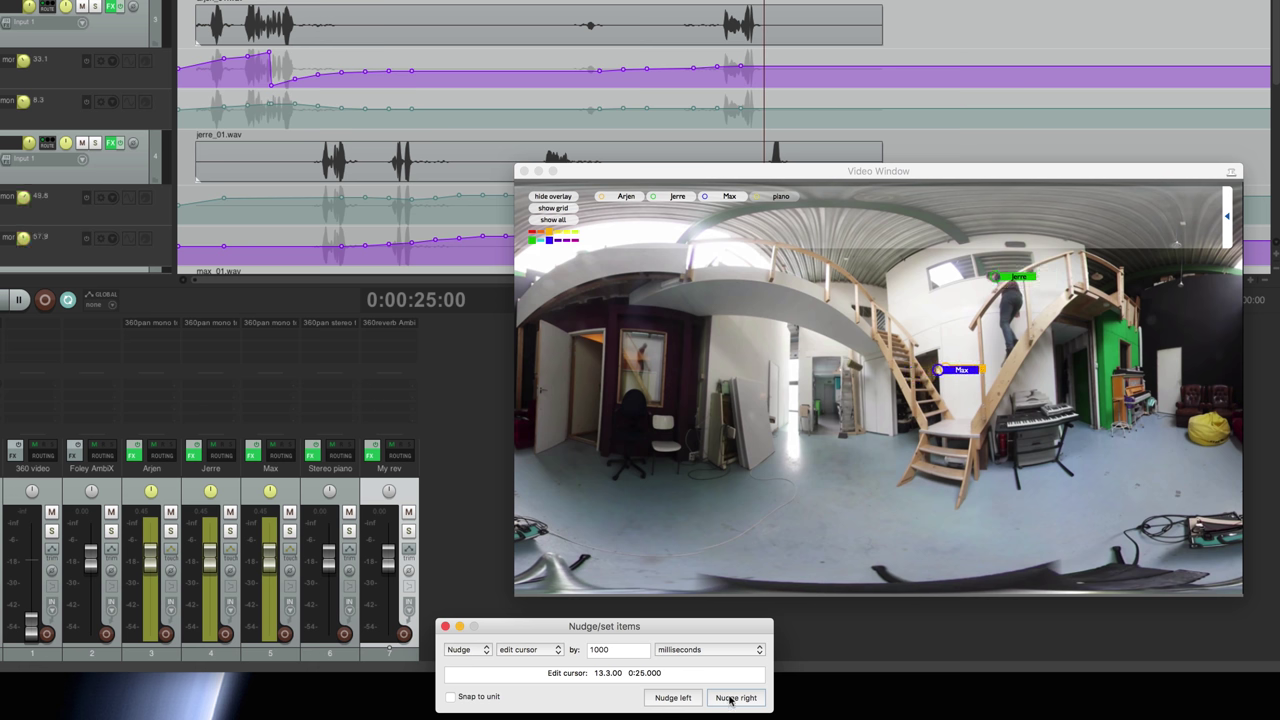
Follow the man coming down the stairs with track 4's green puck from 26 s, bringing it to the blue and orange pucks at 28 s.
{"action": "left_click", "coordinate": [736, 698]}
{"action": "left_click_drag", "start_coordinate": [1008, 283], "coordinate": [980, 302]}
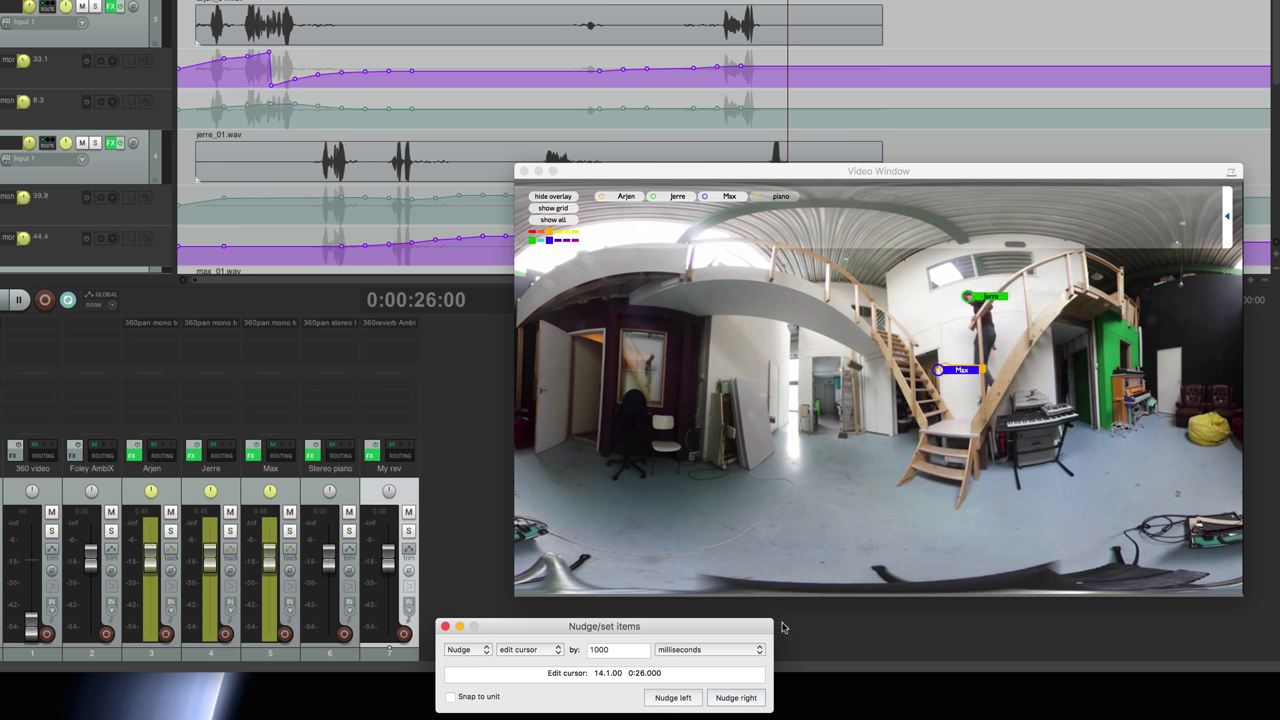
{"action": "left_click", "coordinate": [738, 698]}
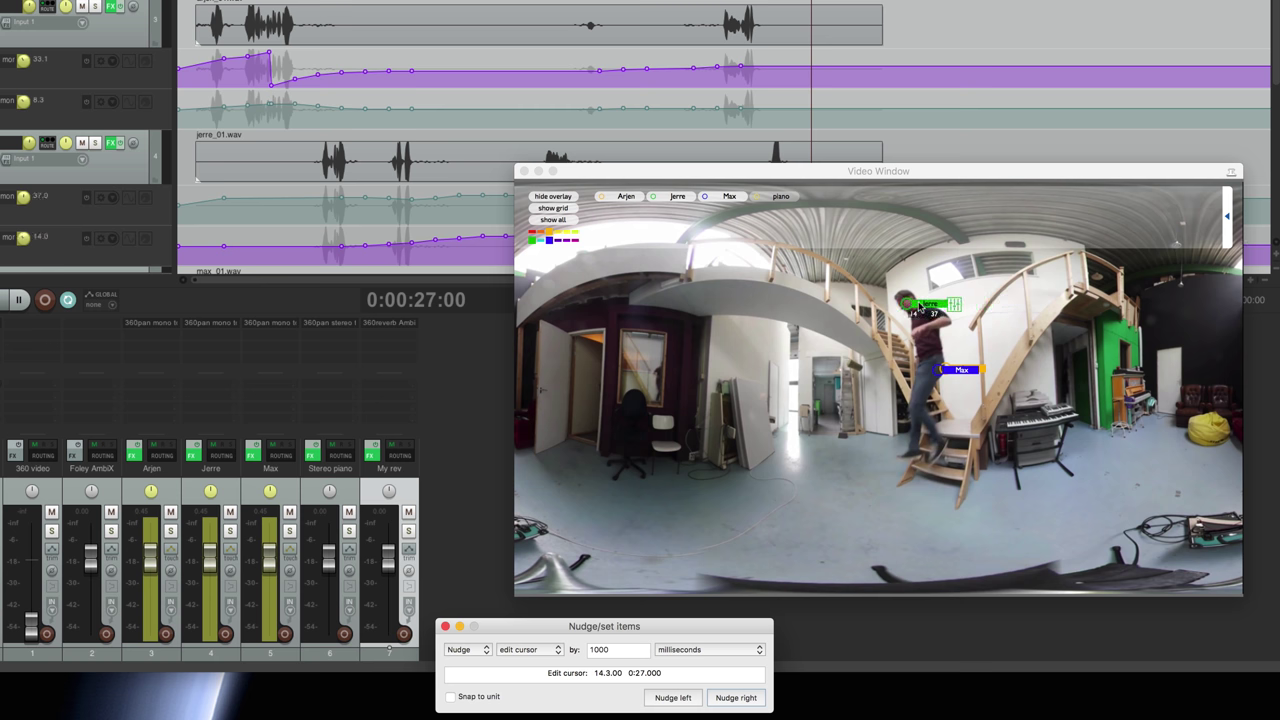
{"action": "left_click", "coordinate": [738, 698]}
{"action": "mouse_move", "coordinate": [915, 304]}
{"action": "left_mouse_down"}
{"action": "mouse_move", "coordinate": [895, 376]}
{"action": "mouse_move", "coordinate": [940, 373]}
{"action": "left_mouse_up"}
Advance the edit cursor to 30 s, and play the project from the start to review the puck automation.
{"action": "left_click", "coordinate": [738, 698]}
{"action": "left_click", "coordinate": [738, 698]}
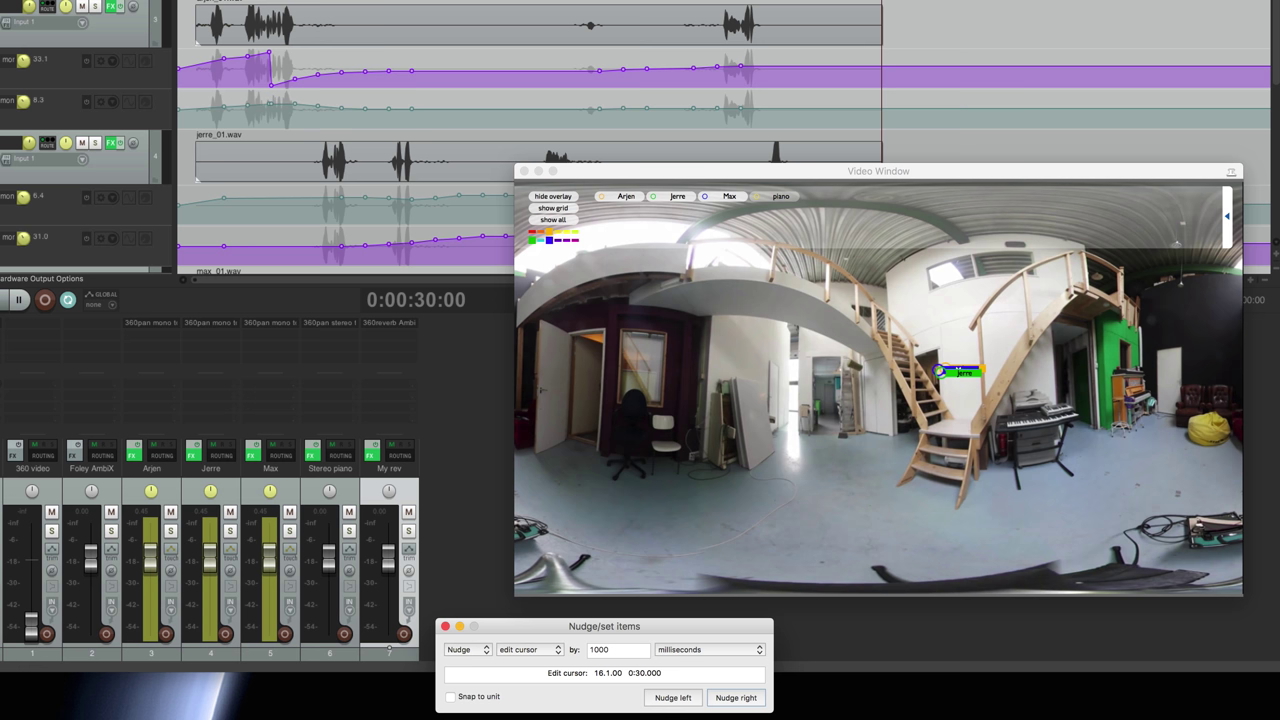
{"action": "key", "text": "w"}
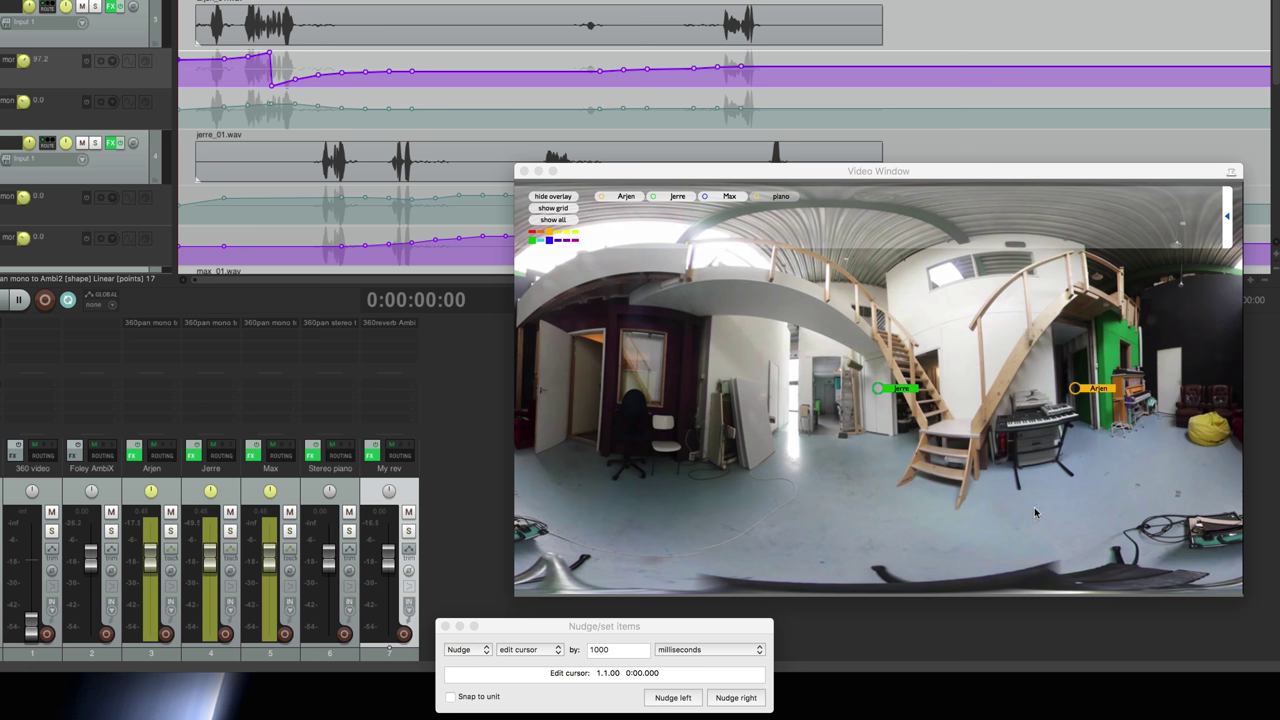
{"action": "key", "text": "space"}
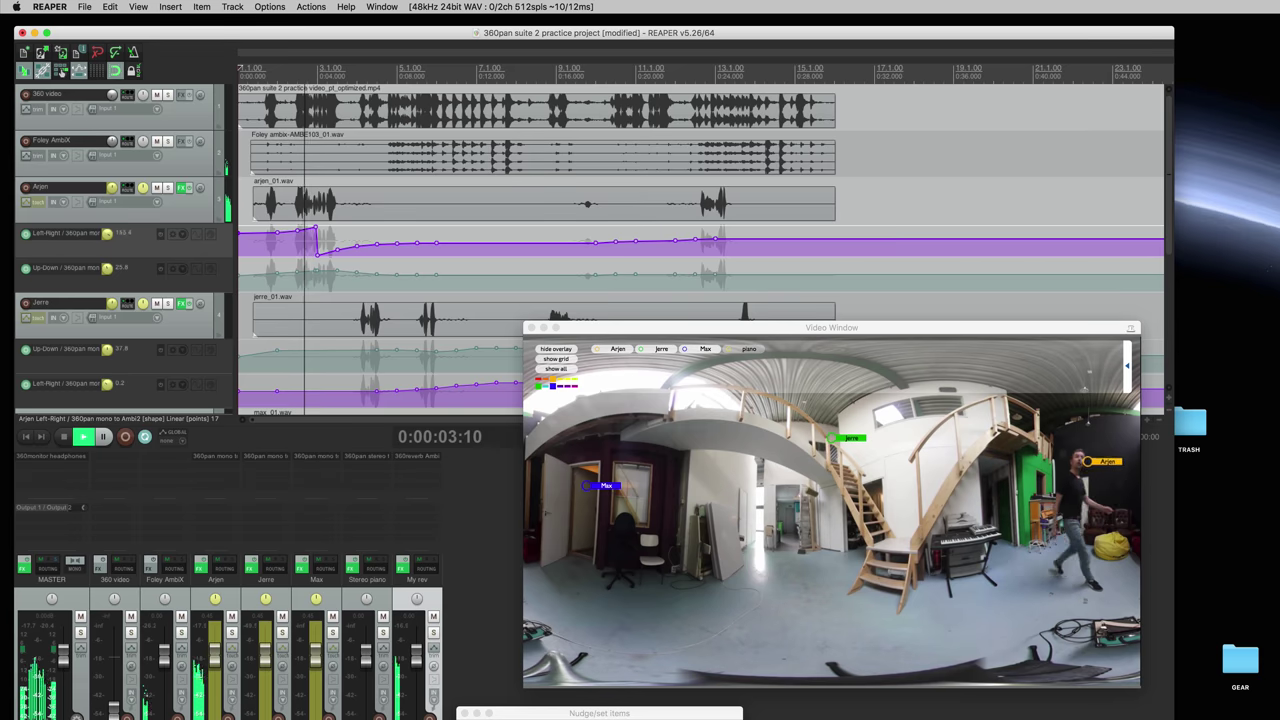
{"action": "key", "text": "space"}
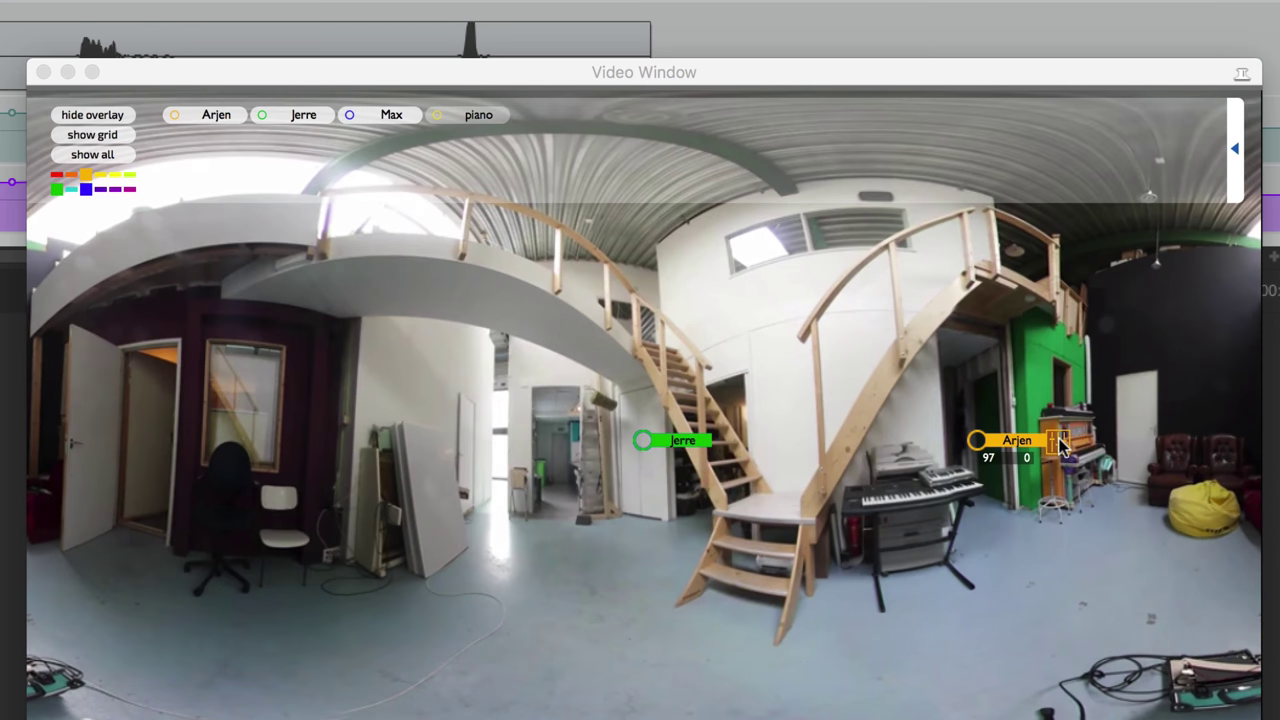
Set track 3's puck distance to 0.23 at the project start, and check the reverb time control of track 7's 360reverb.
{"action": "left_click", "coordinate": [1058, 444]}
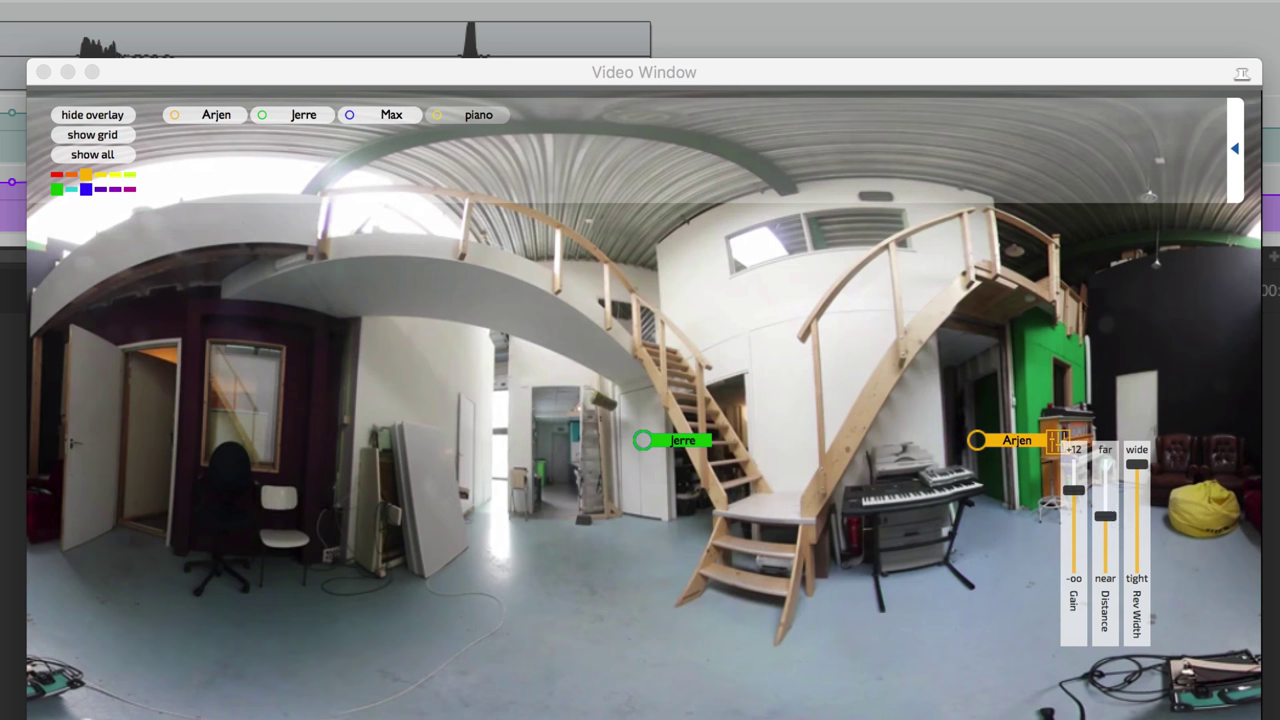
{"action": "left_click_drag", "start_coordinate": [1105, 516], "coordinate": [1105, 504]}
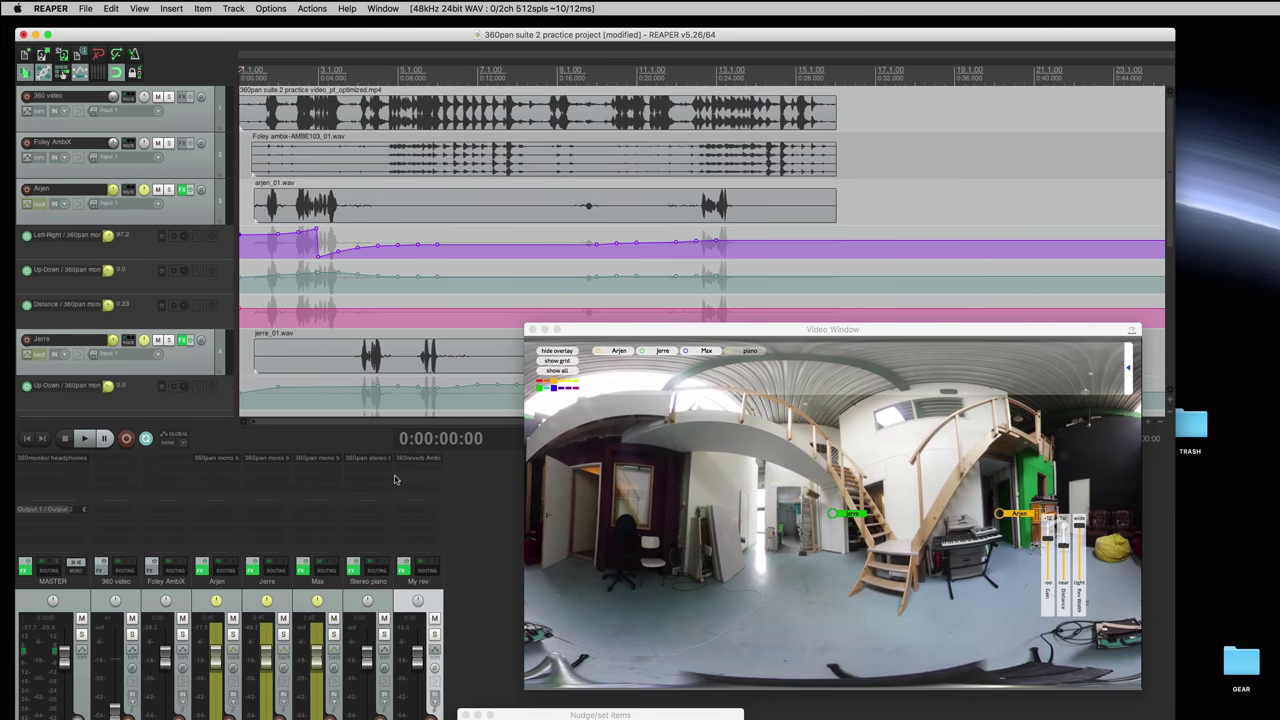
{"action": "left_click", "coordinate": [408, 460]}
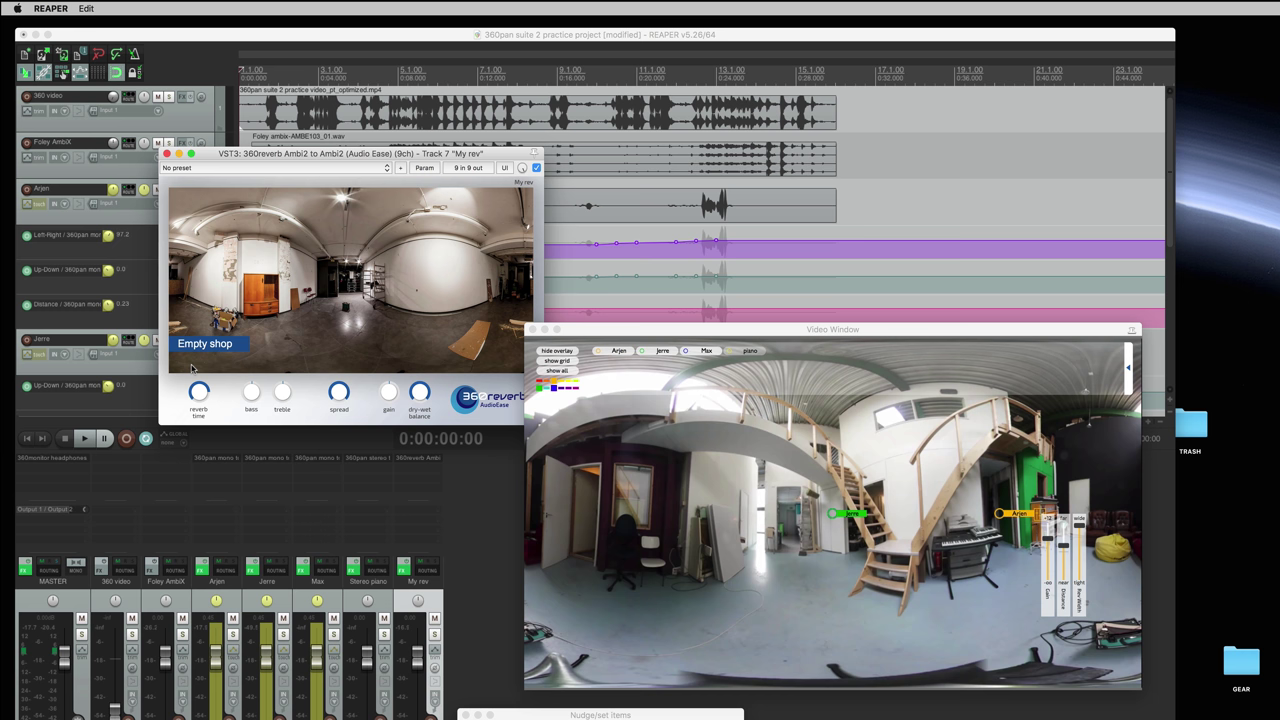
{"action": "left_click_drag", "start_coordinate": [203, 389], "coordinate": [184, 412]}
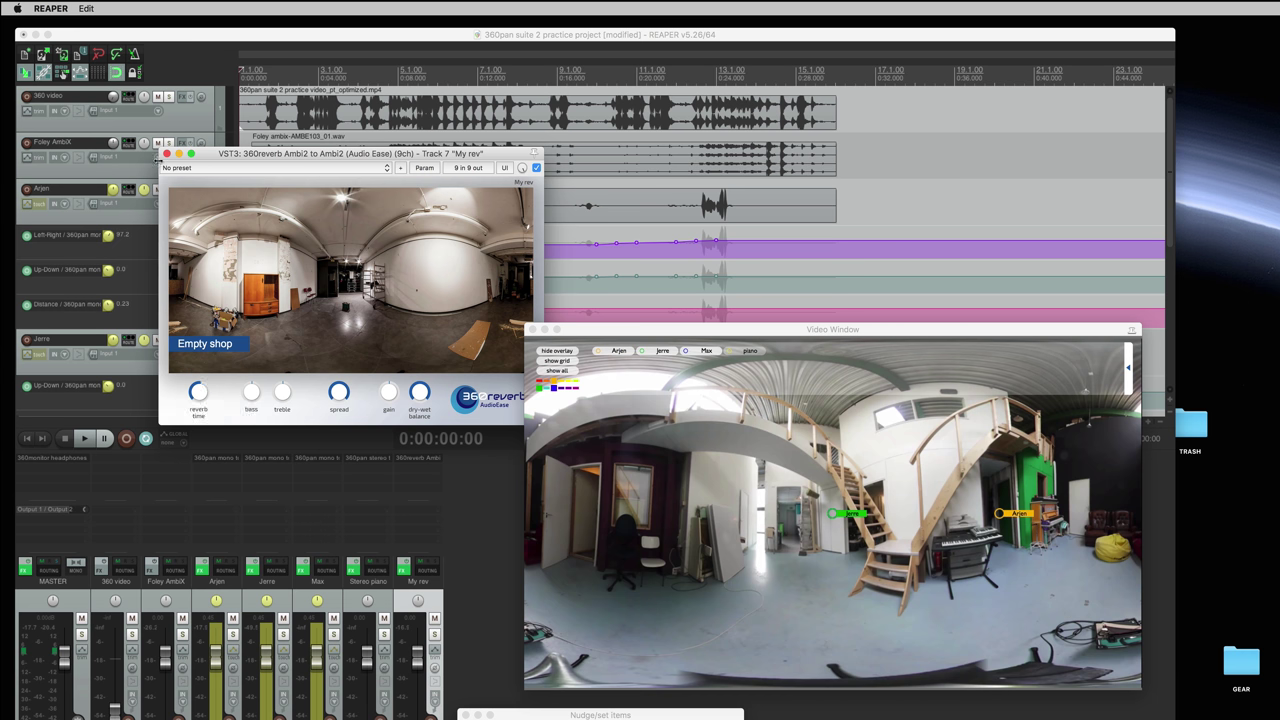
{"action": "left_click", "coordinate": [166, 155]}
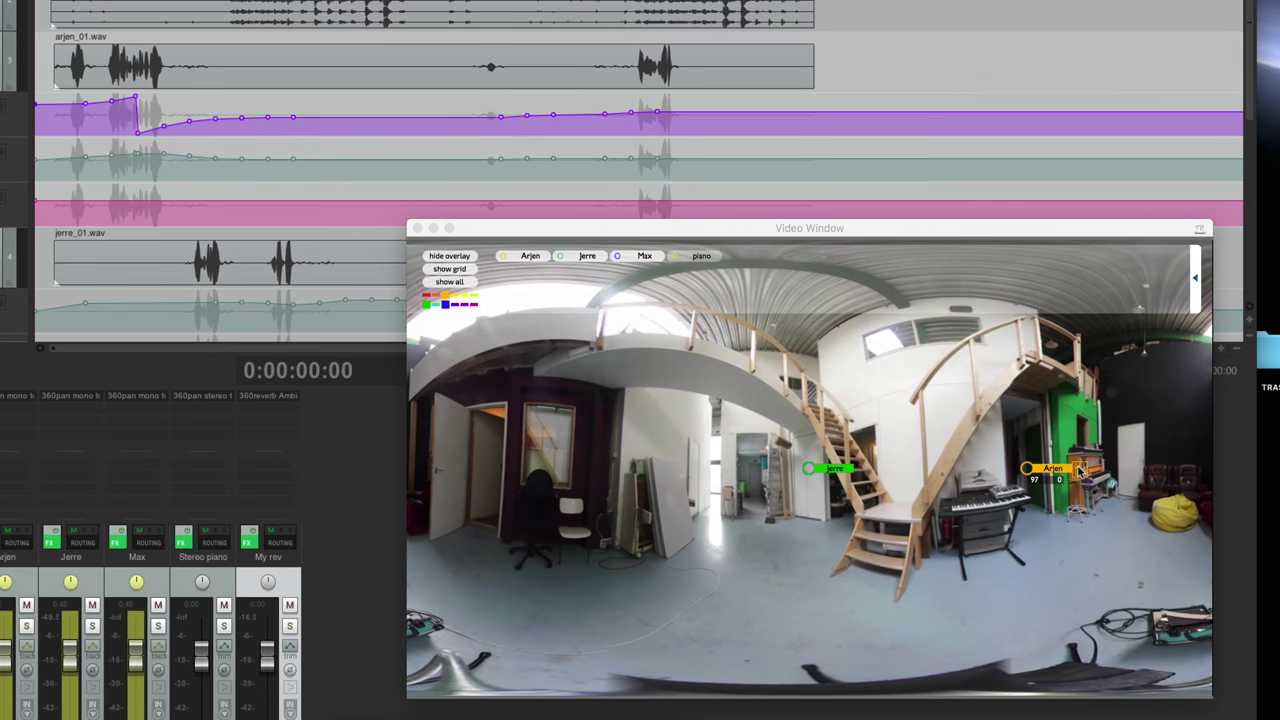
Record distance automation for track 3's orange puck from the start to about 7 s, nearer as the man passes and farther as he leaves.
{"action": "left_click", "coordinate": [1080, 470]}
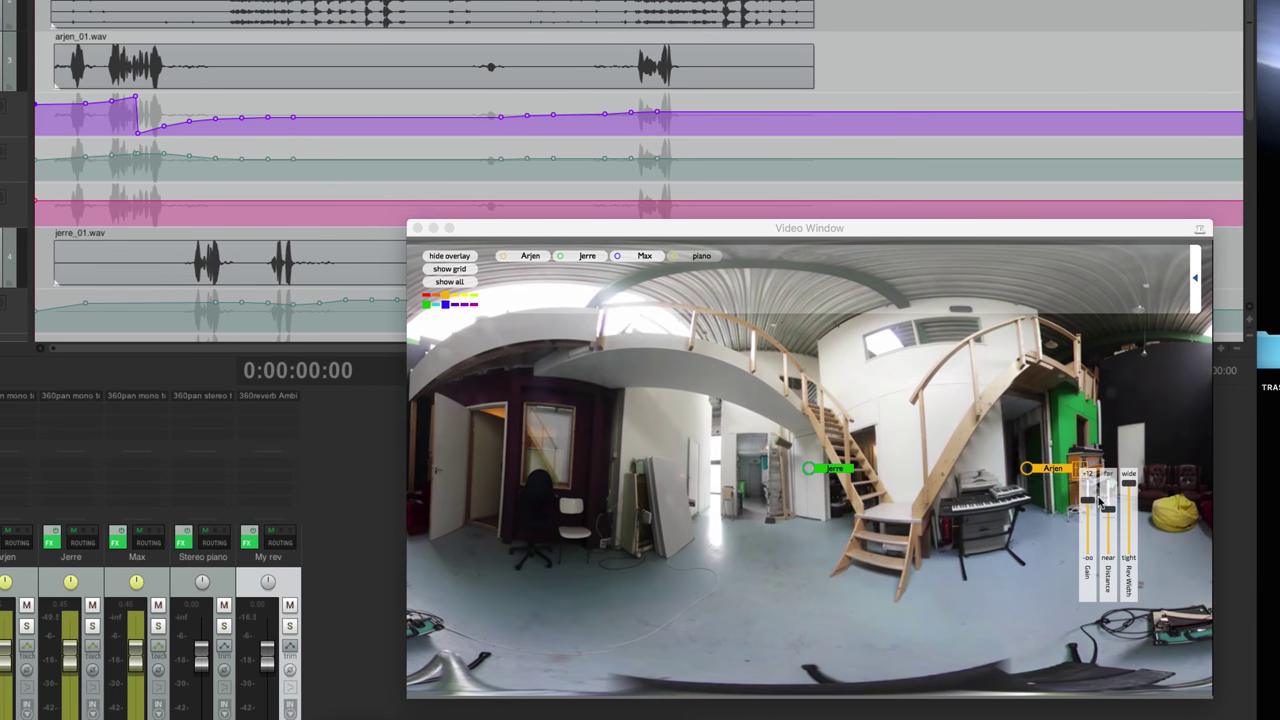
{"action": "key", "text": "space"}
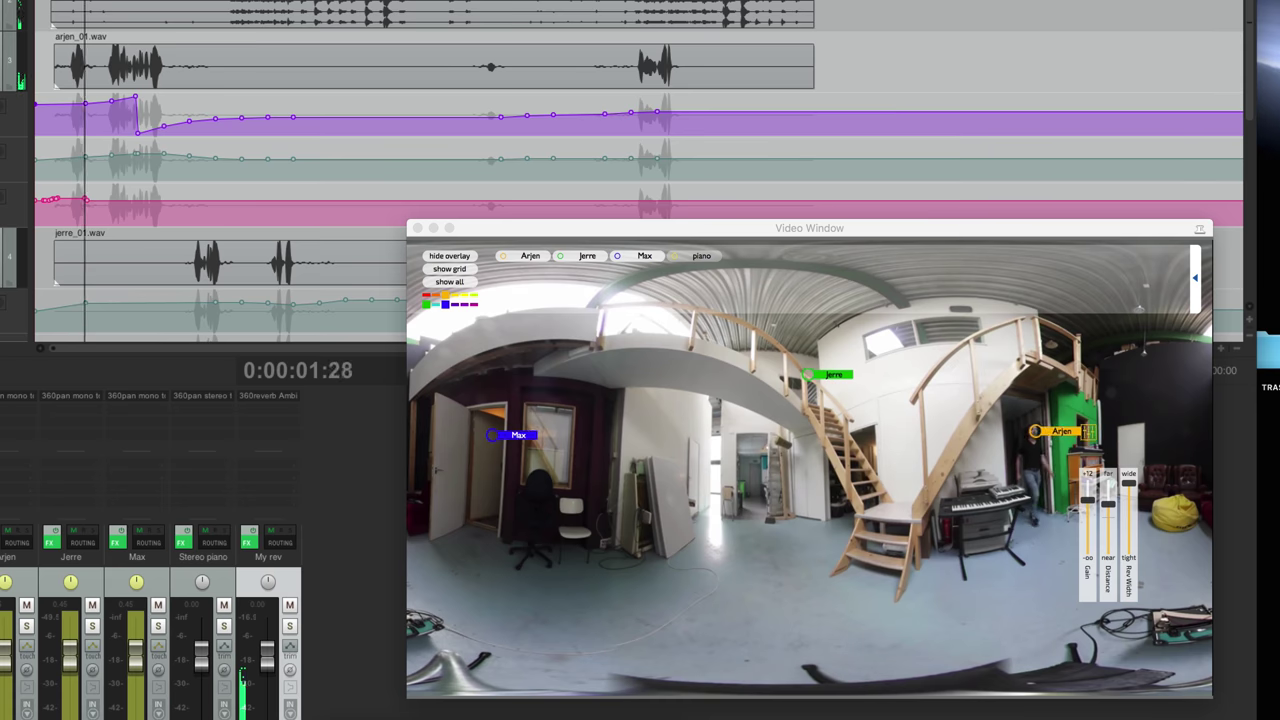
{"action": "left_click_drag", "start_coordinate": [1108, 504], "coordinate": [1108, 524]}
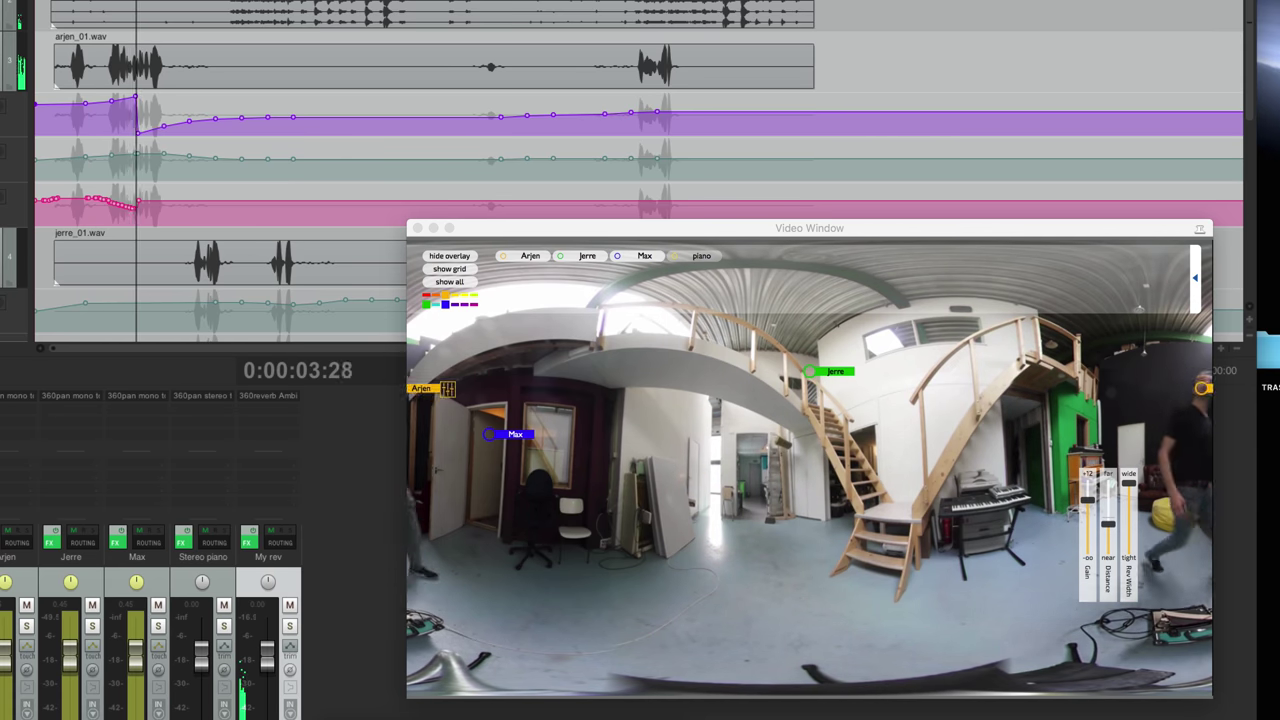
{"action": "mouse_move", "coordinate": [447, 388]}
{"action": "left_mouse_down"}
{"action": "mouse_move", "coordinate": [600, 385]}
{"action": "mouse_move", "coordinate": [730, 422]}
{"action": "left_mouse_up"}
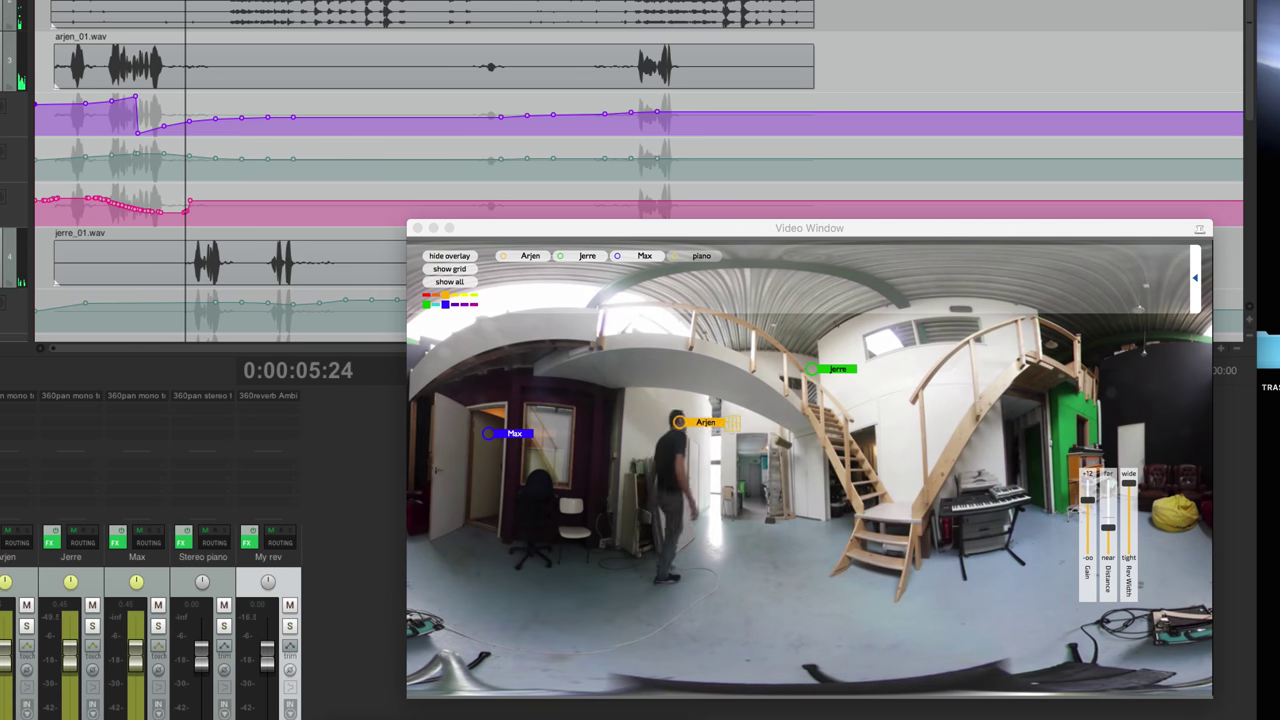
{"action": "left_click_drag", "start_coordinate": [1108, 527], "coordinate": [1108, 517]}
{"action": "key", "text": "space"}
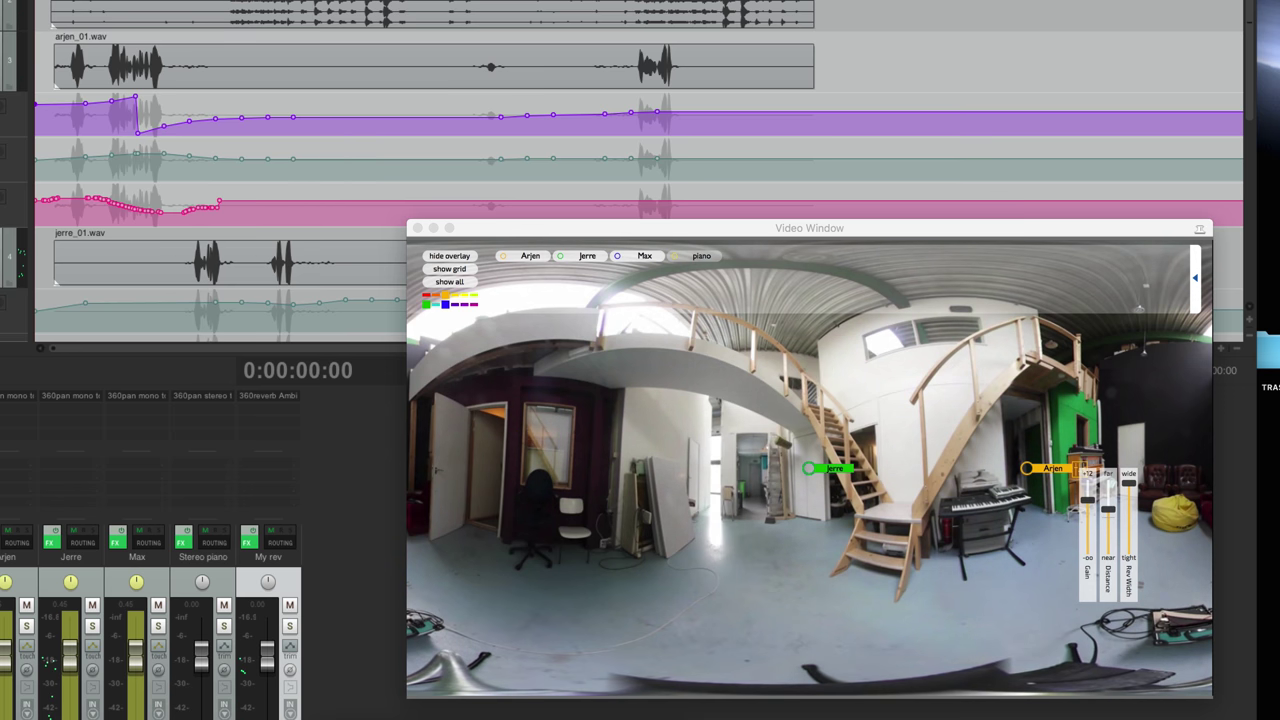
Record distance automation for track 4's green puck during playback from 5:12 to about 19 s.
{"action": "left_click", "coordinate": [174, 170]}
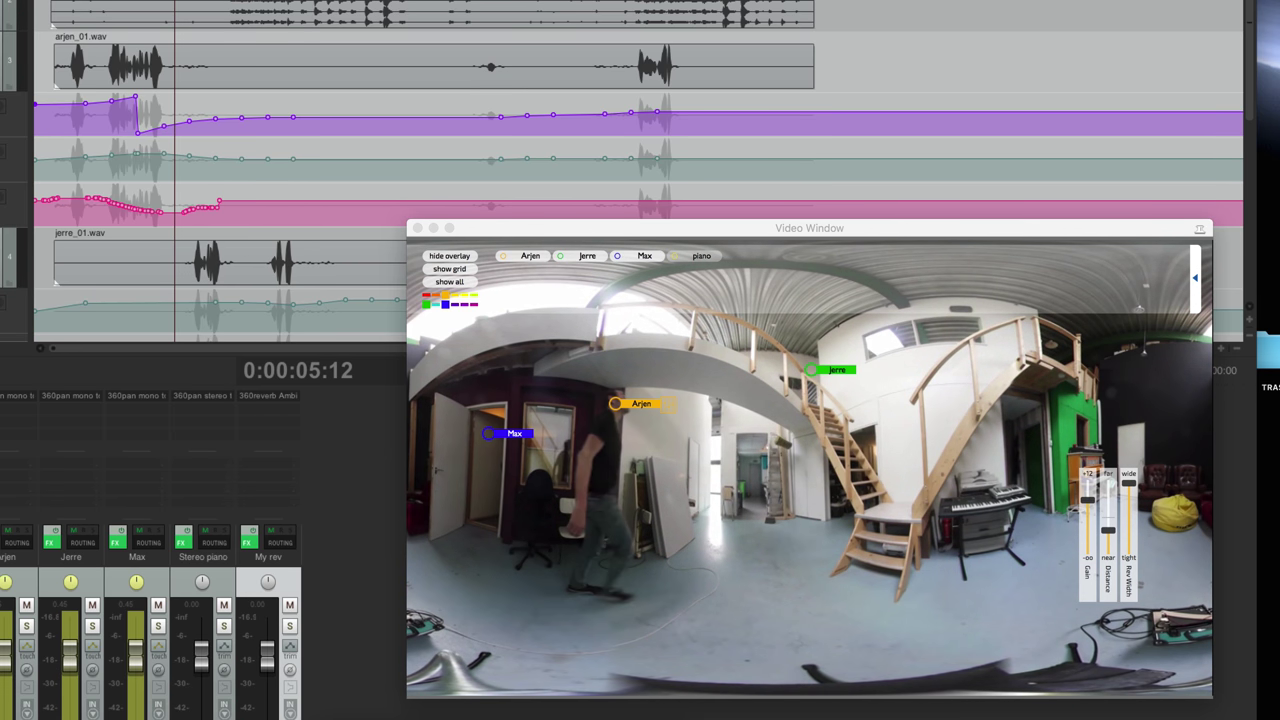
{"action": "left_click", "coordinate": [862, 372]}
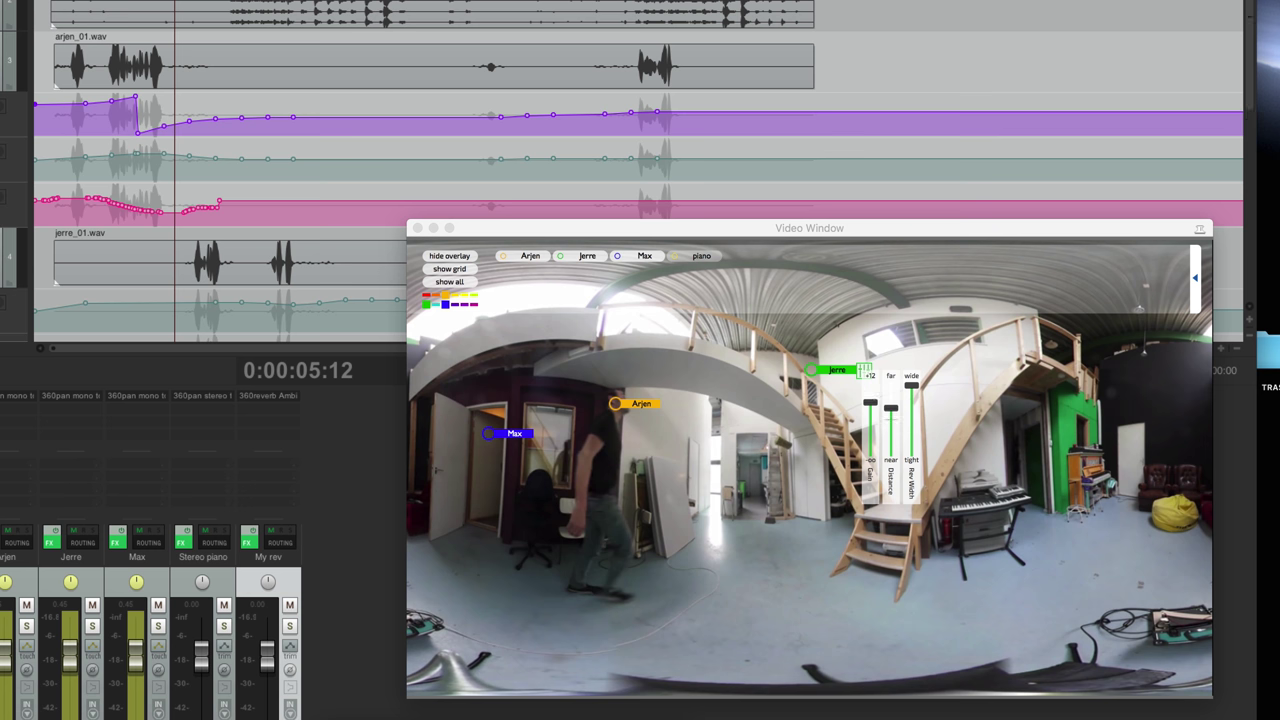
{"action": "key", "text": "space"}
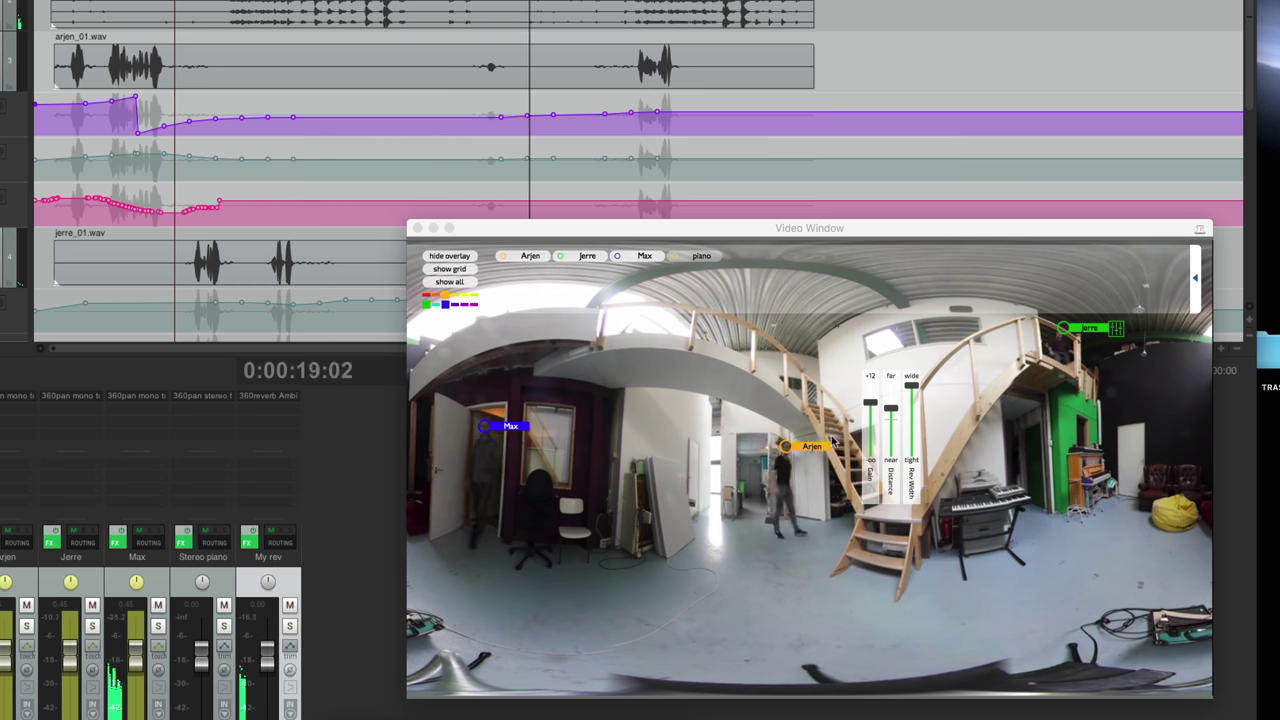
{"action": "key", "text": "space"}
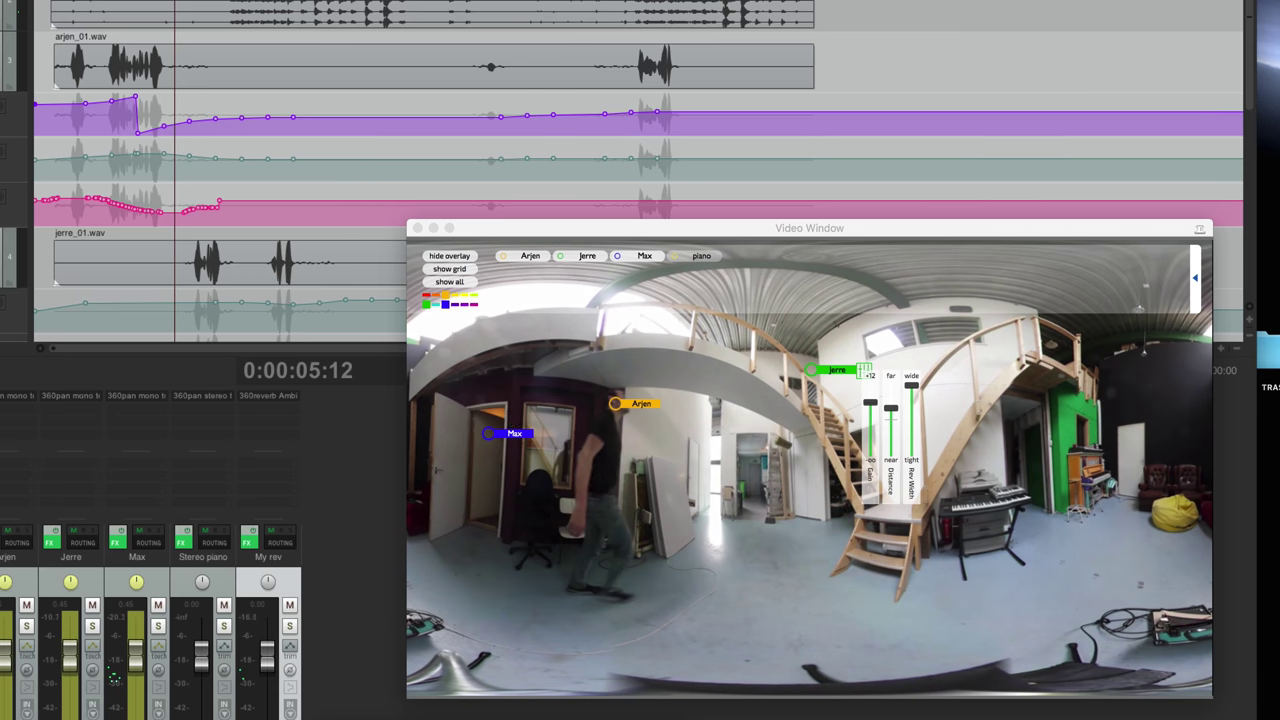
Record distance automation for track 5's blue puck from 18:10 to about 23 s, as the man walks to the staircase.
{"action": "left_click", "coordinate": [514, 66]}
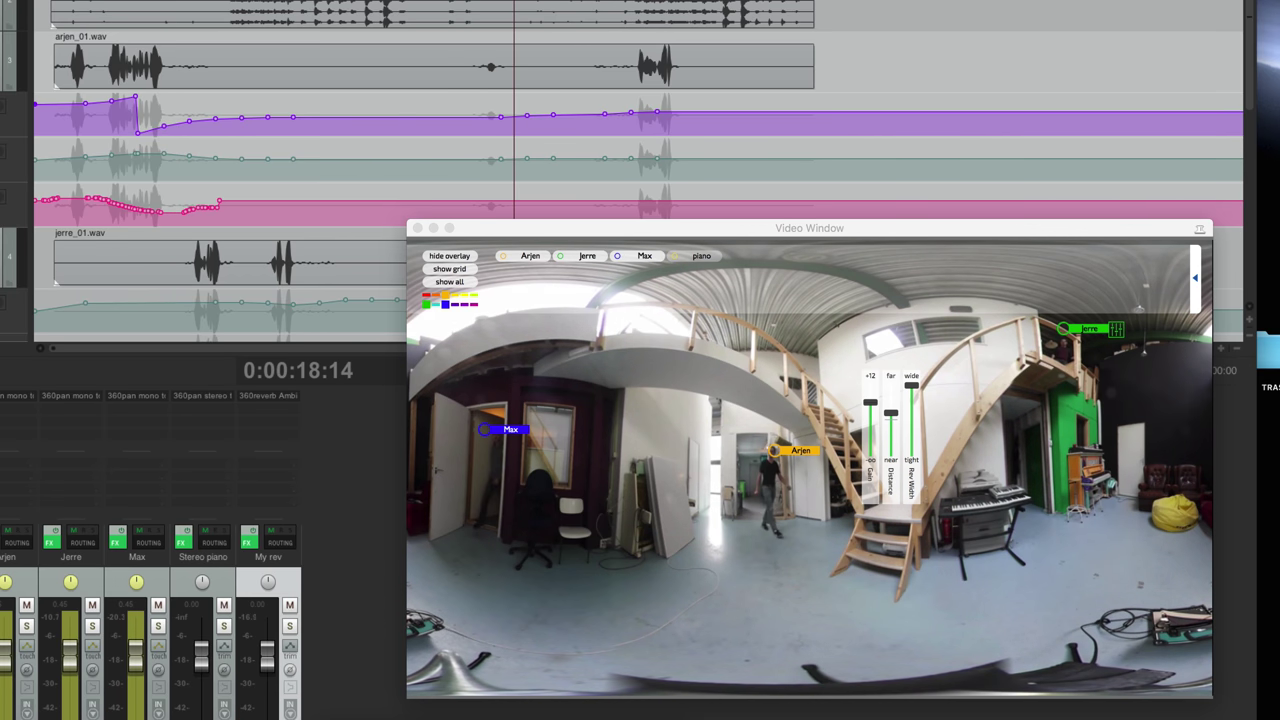
{"action": "left_click", "coordinate": [510, 66]}
{"action": "left_click", "coordinate": [538, 431]}
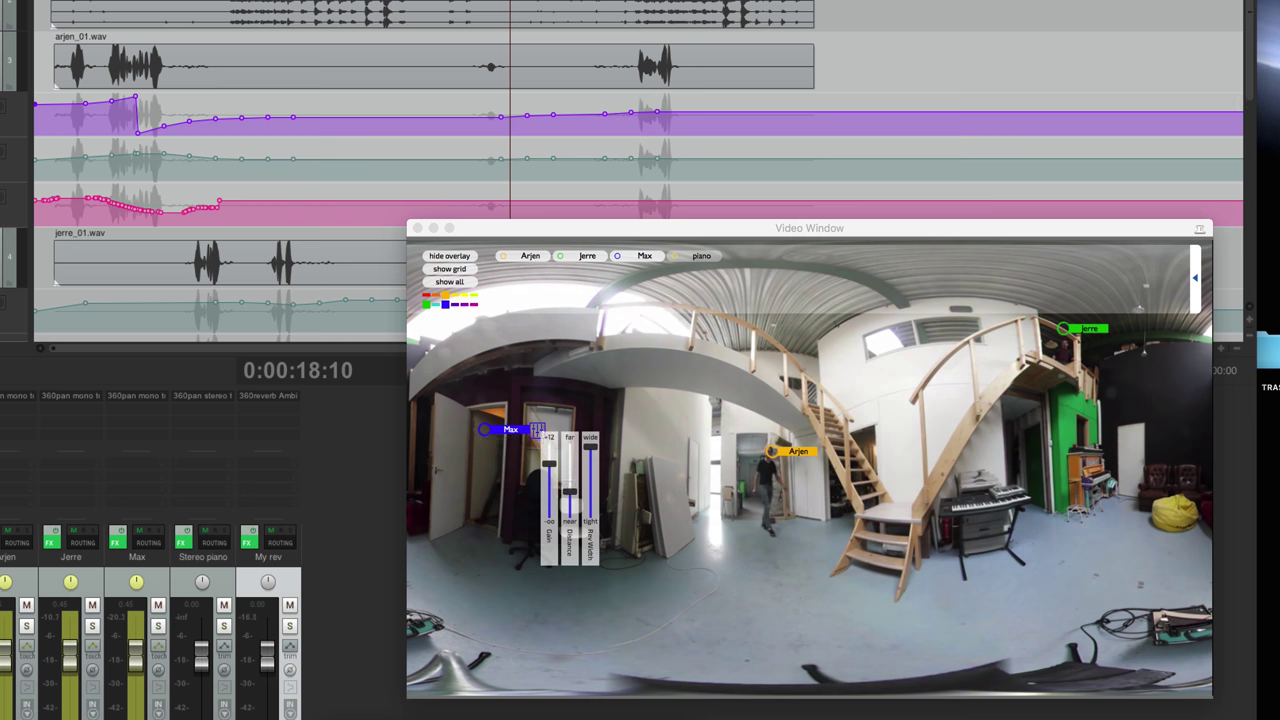
{"action": "key", "text": "space"}
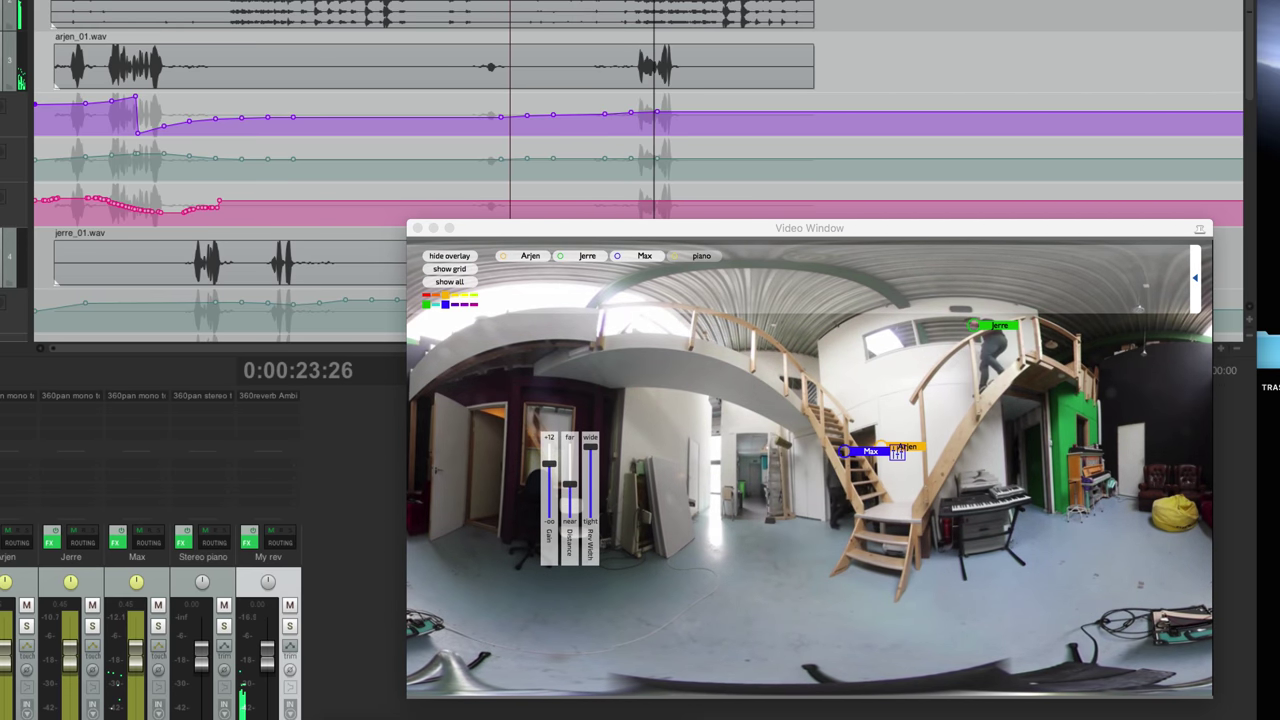
{"action": "key", "text": "space"}
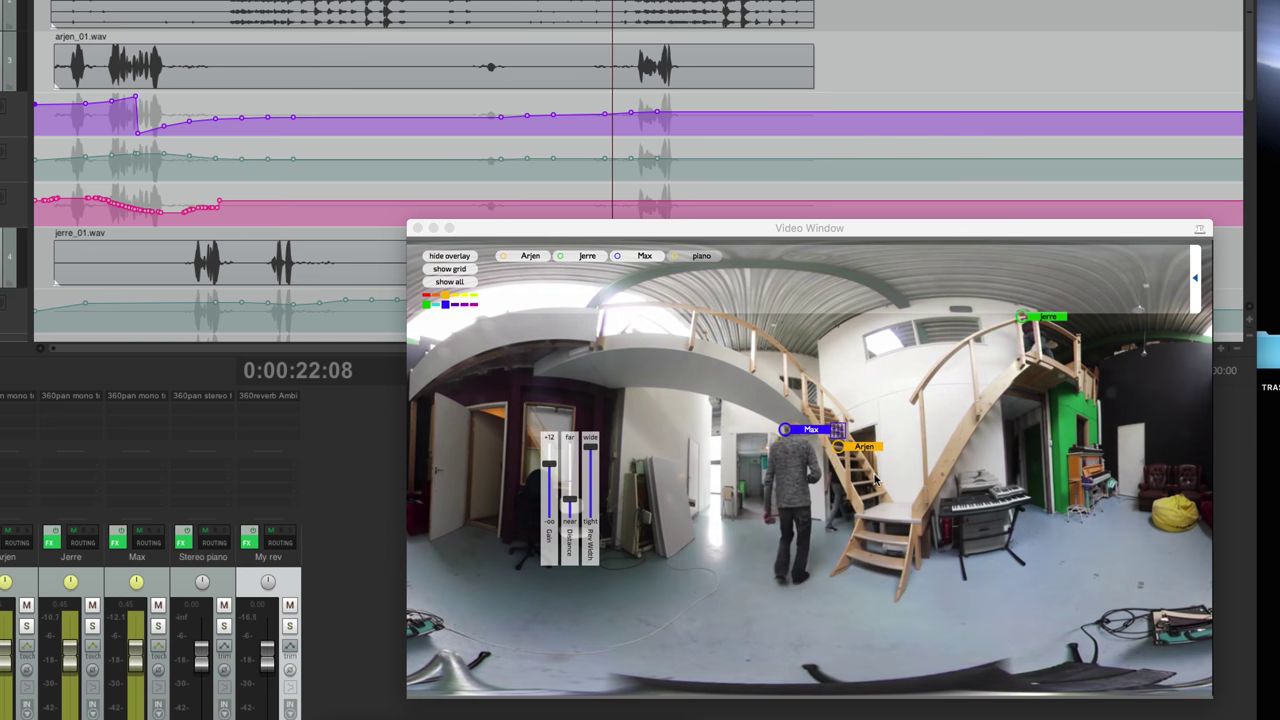
From 22:08 to about 24 s, record distance automation for track 3's orange puck behind the staircase.
{"action": "left_click", "coordinate": [889, 447]}
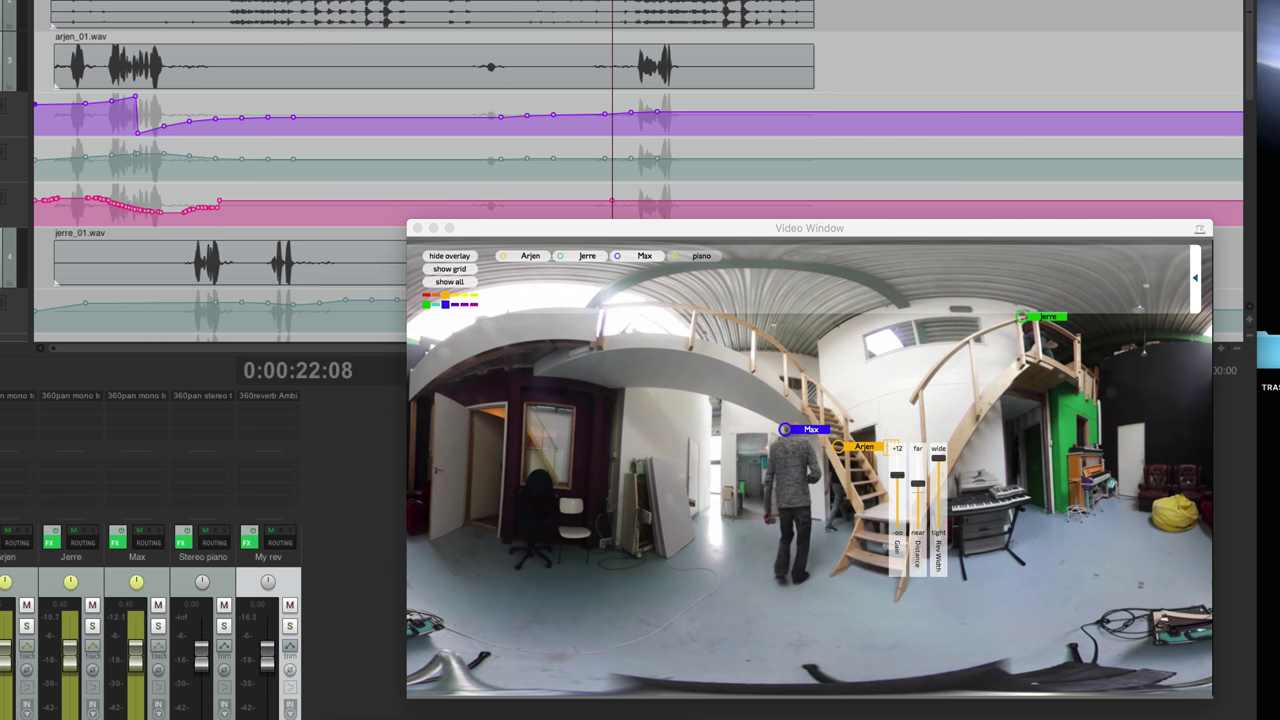
{"action": "key", "text": "space"}
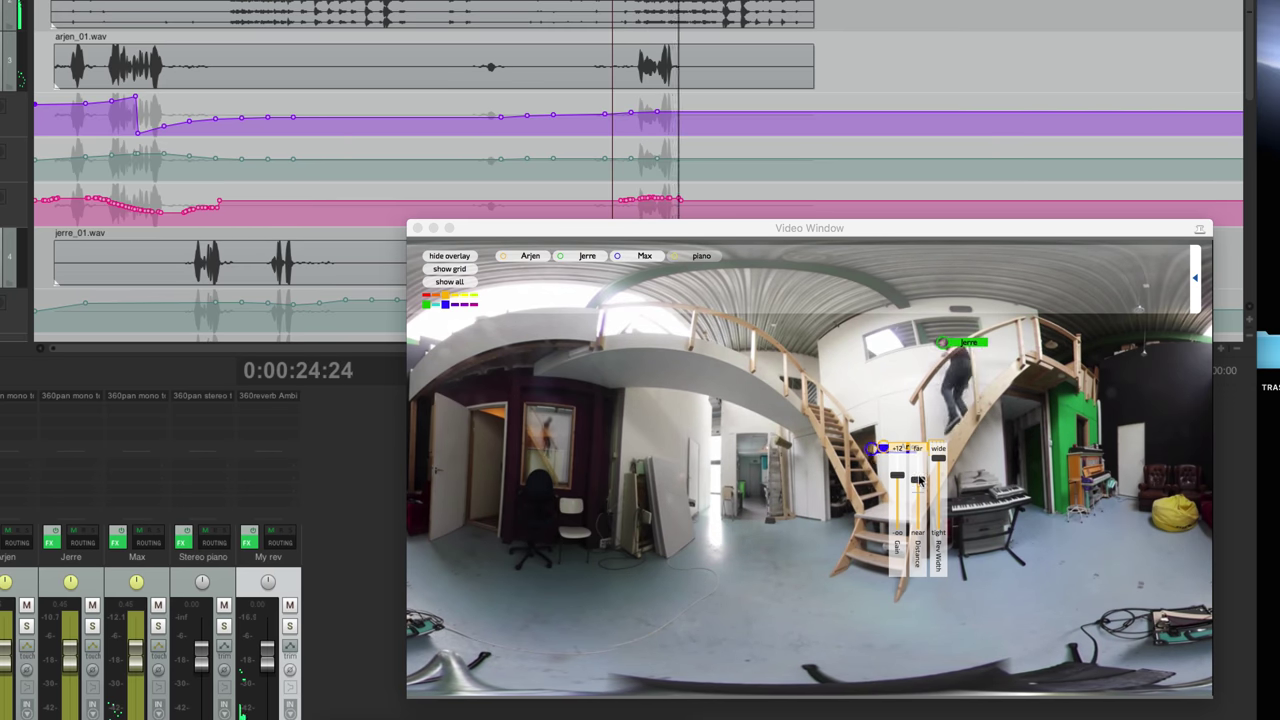
{"action": "key", "text": "space"}
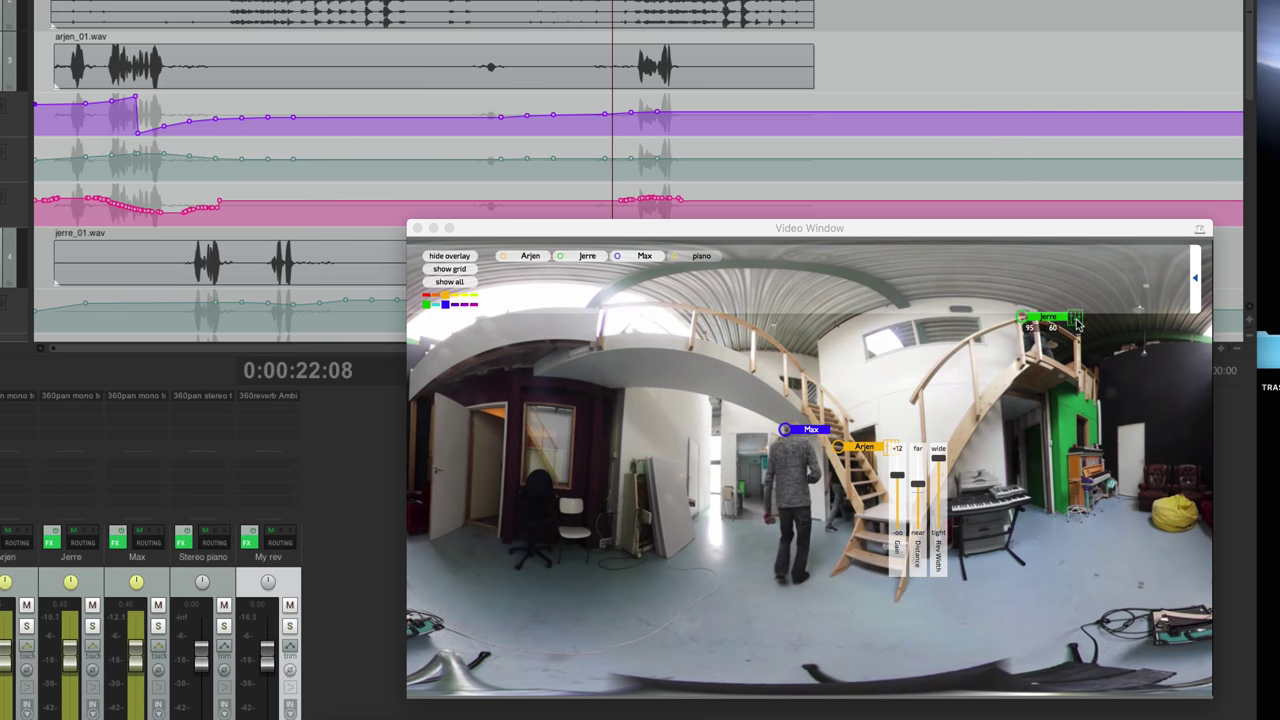
Record track 4's distance automation from 22:08 to about 26 s as the man descends the stairs, and return the edit cursor to 15:17.
{"action": "left_click", "coordinate": [1077, 323]}
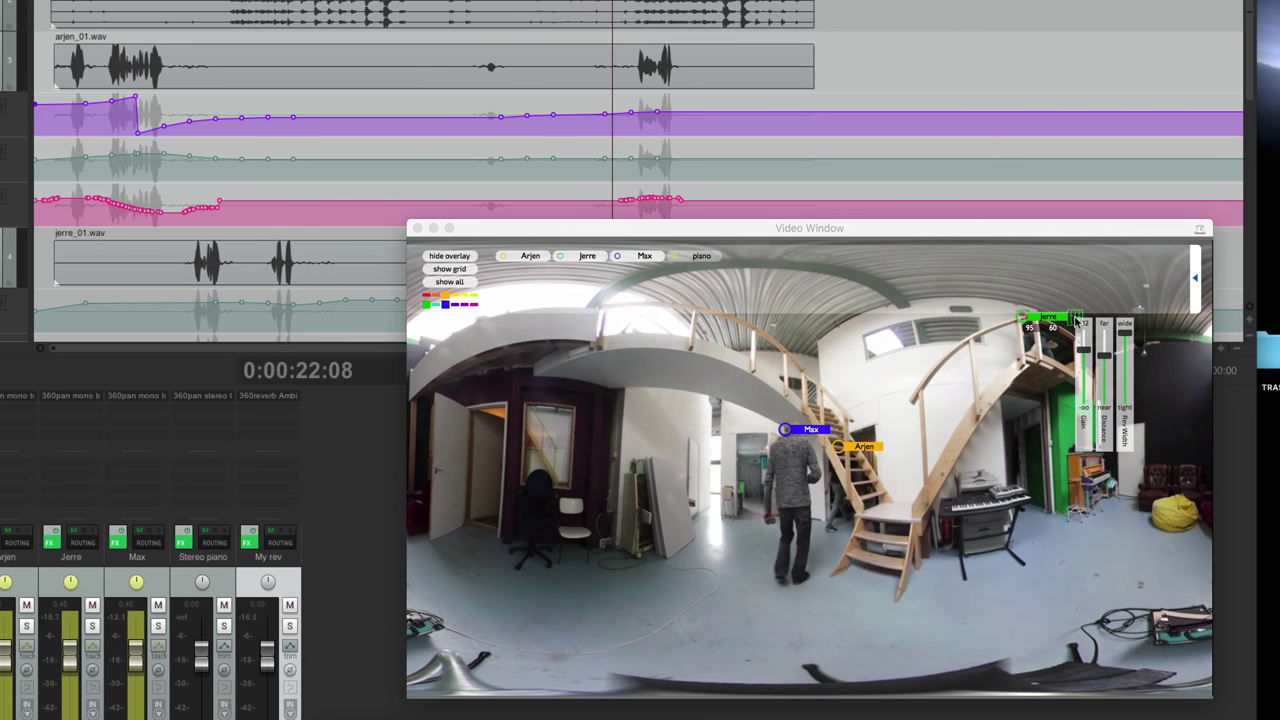
{"action": "key", "text": "space"}
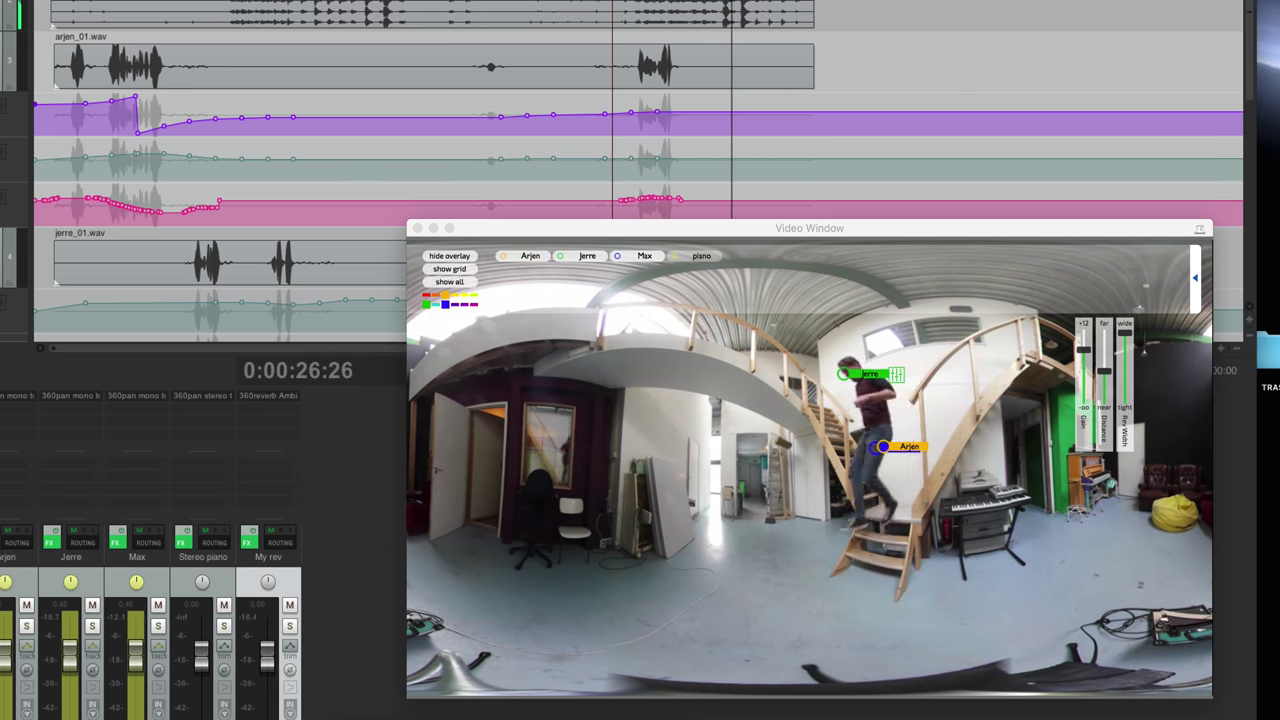
{"action": "key", "text": "space"}
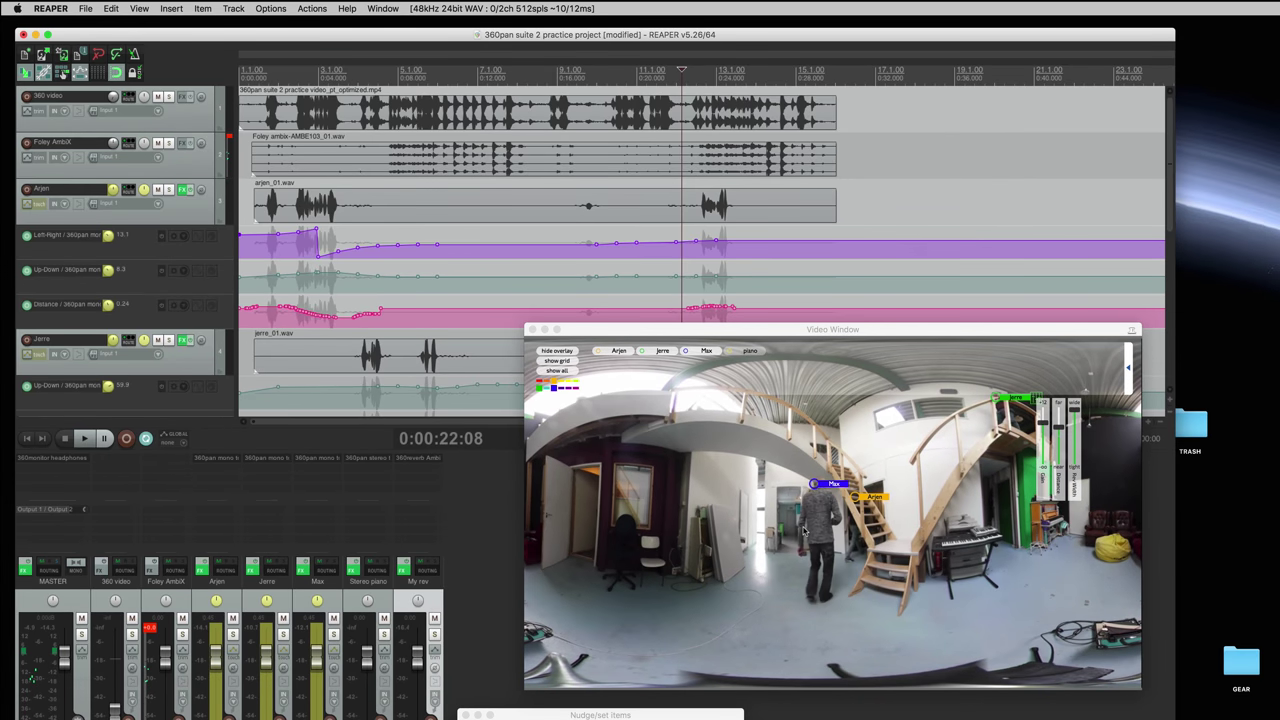
{"action": "left_click", "coordinate": [548, 72]}
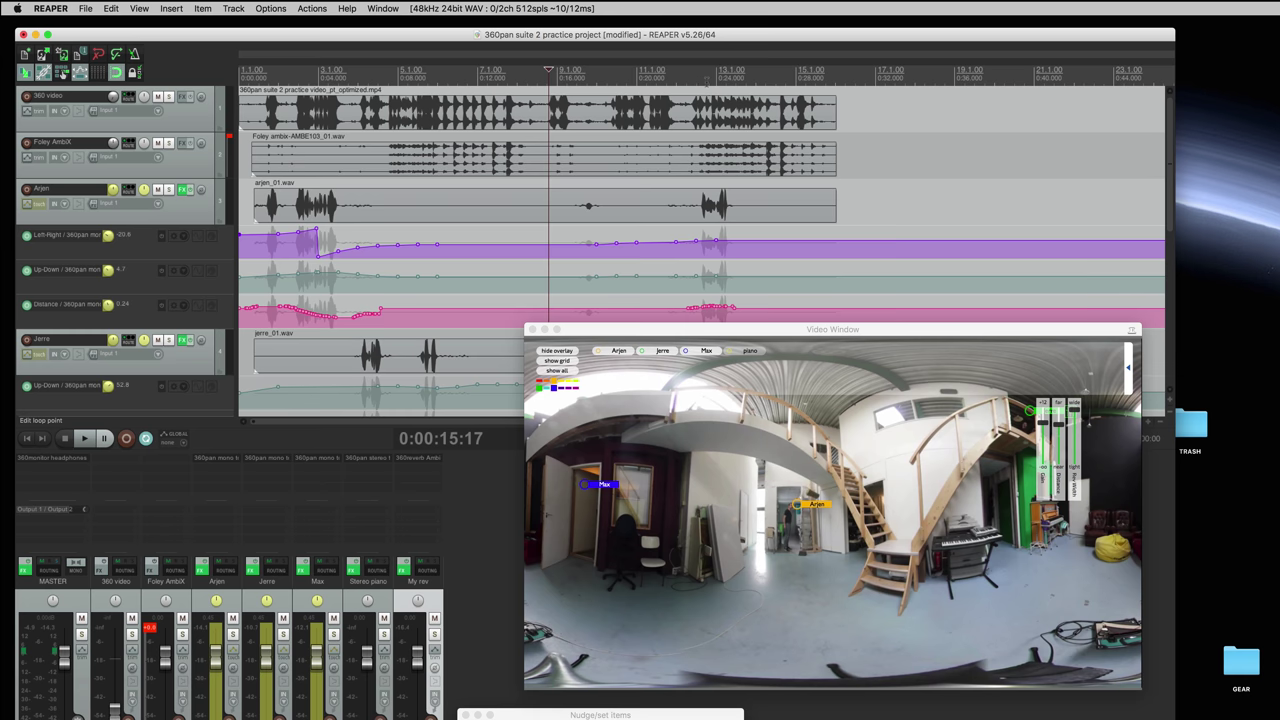
Loop playback from about 23 to 25 s and record a tighter reverb width for track 3's orange puck behind the staircase.
{"action": "left_click_drag", "start_coordinate": [695, 80], "coordinate": [732, 82]}
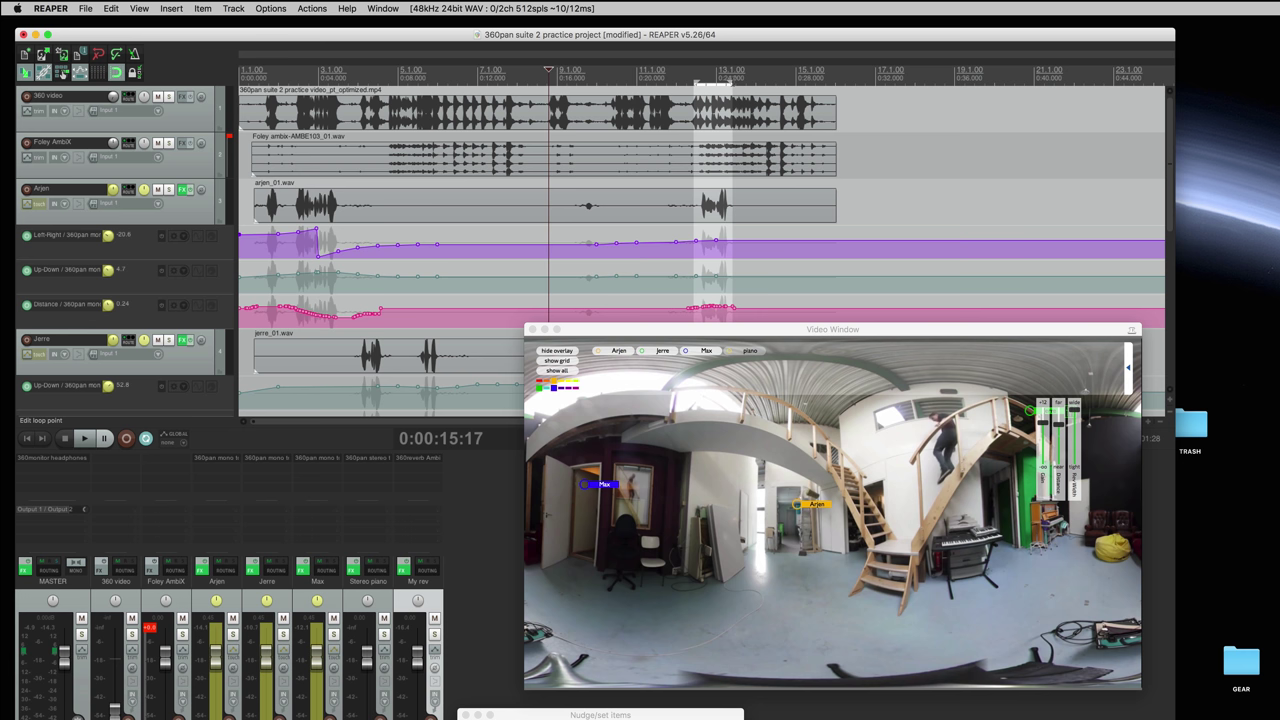
{"action": "key", "text": "space"}
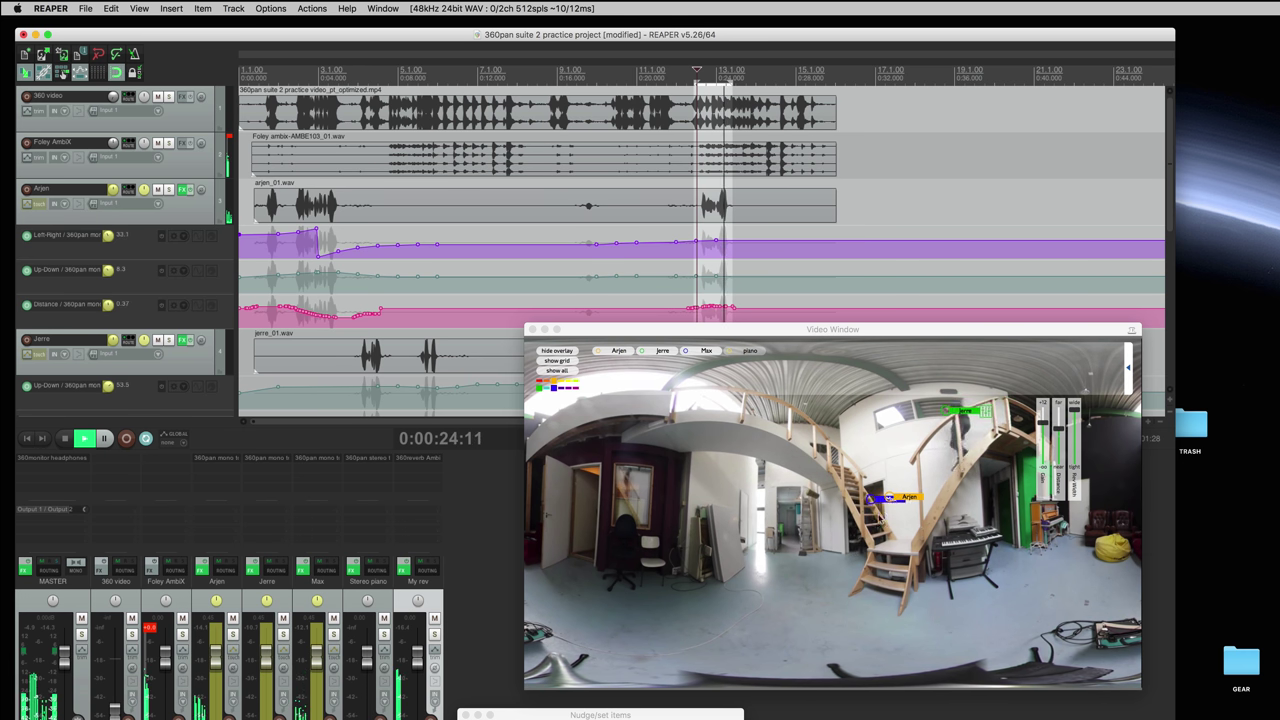
{"action": "left_click", "coordinate": [890, 498]}
{"action": "left_click", "coordinate": [929, 500]}
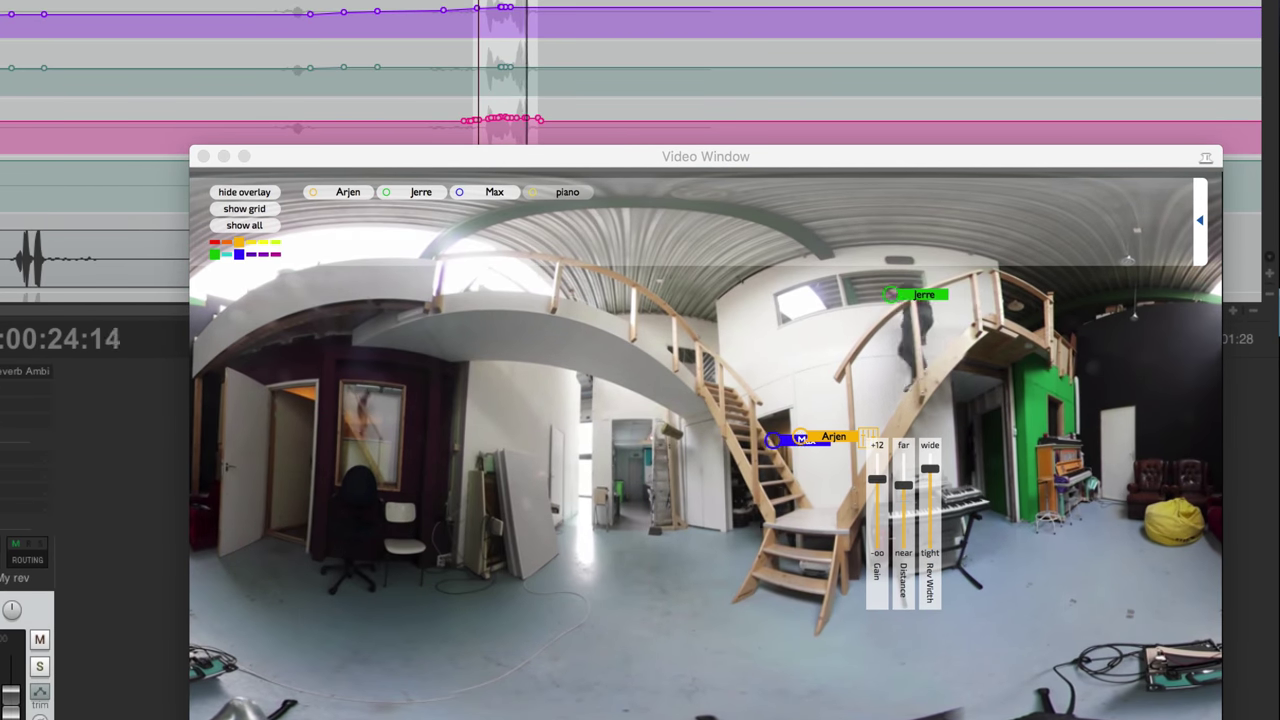
{"action": "left_click_drag", "start_coordinate": [930, 469], "coordinate": [930, 513]}
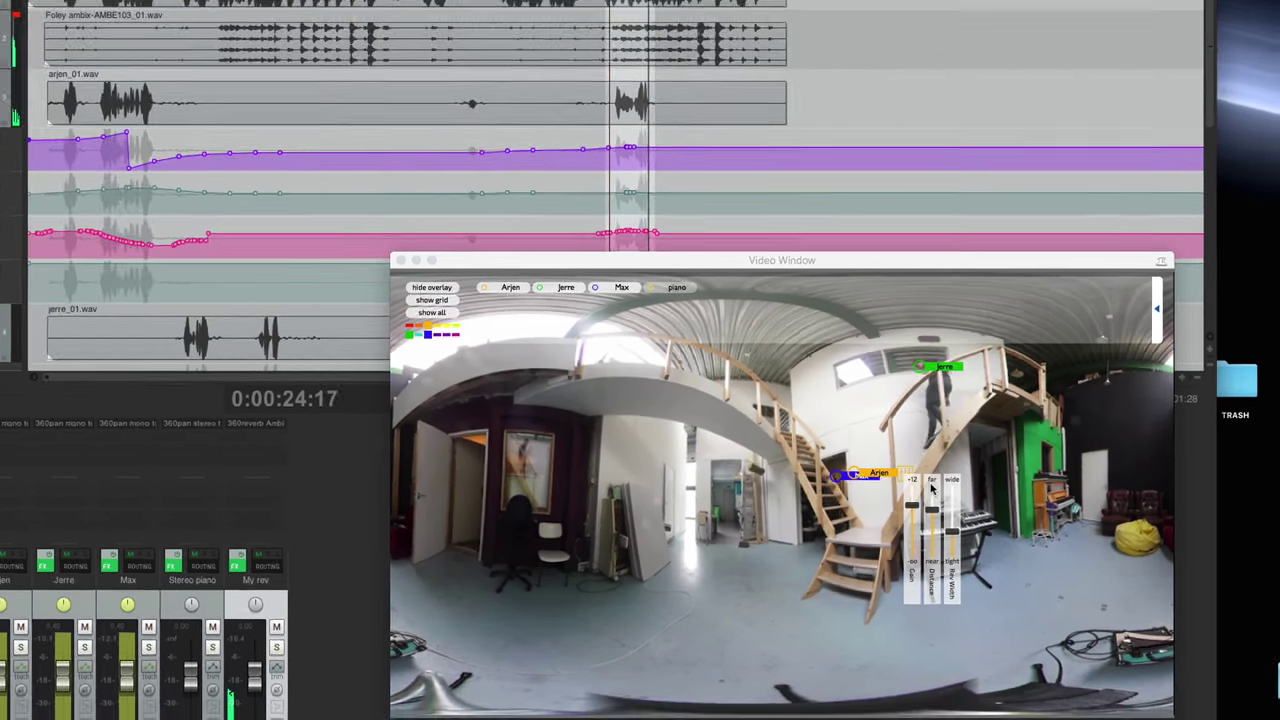
Move the Video Window aside, loop about 15 to 17 s, and adjust the reverb width of track 4's green puck during playback.
{"action": "key", "text": "space"}
{"action": "left_click_drag", "start_coordinate": [729, 329], "coordinate": [865, 317]}
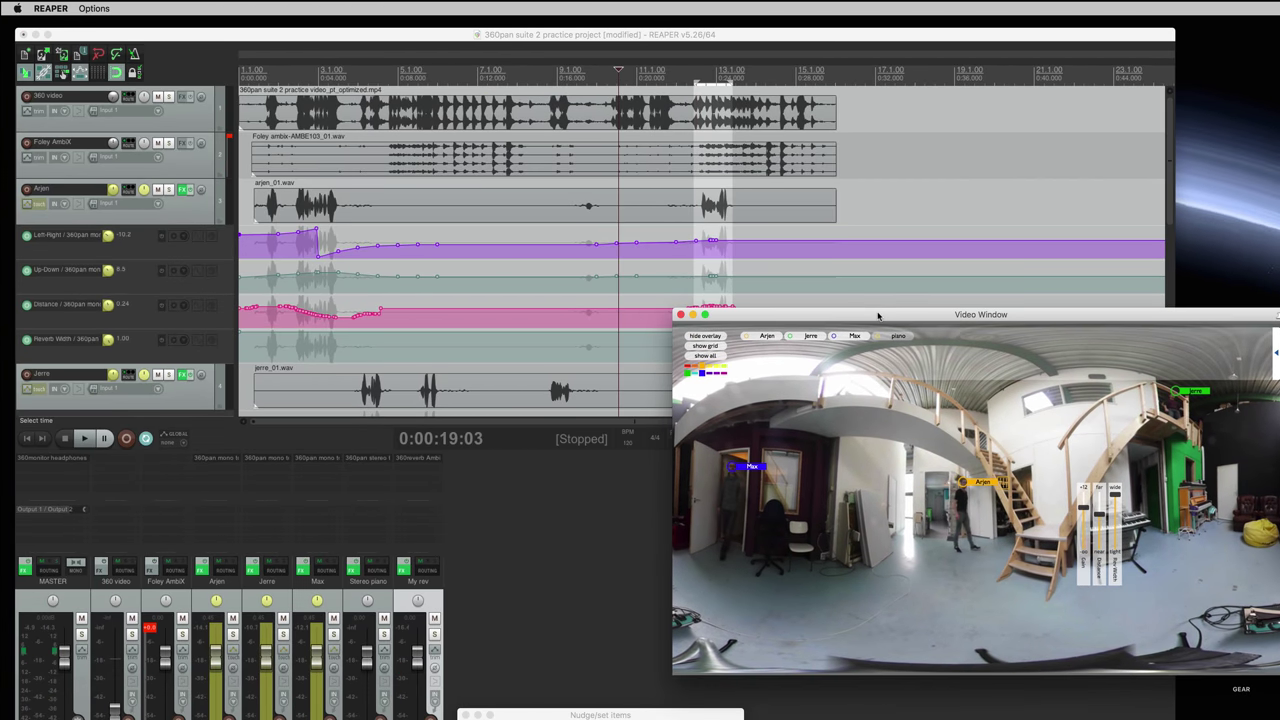
{"action": "left_click_drag", "start_coordinate": [536, 79], "coordinate": [561, 82]}
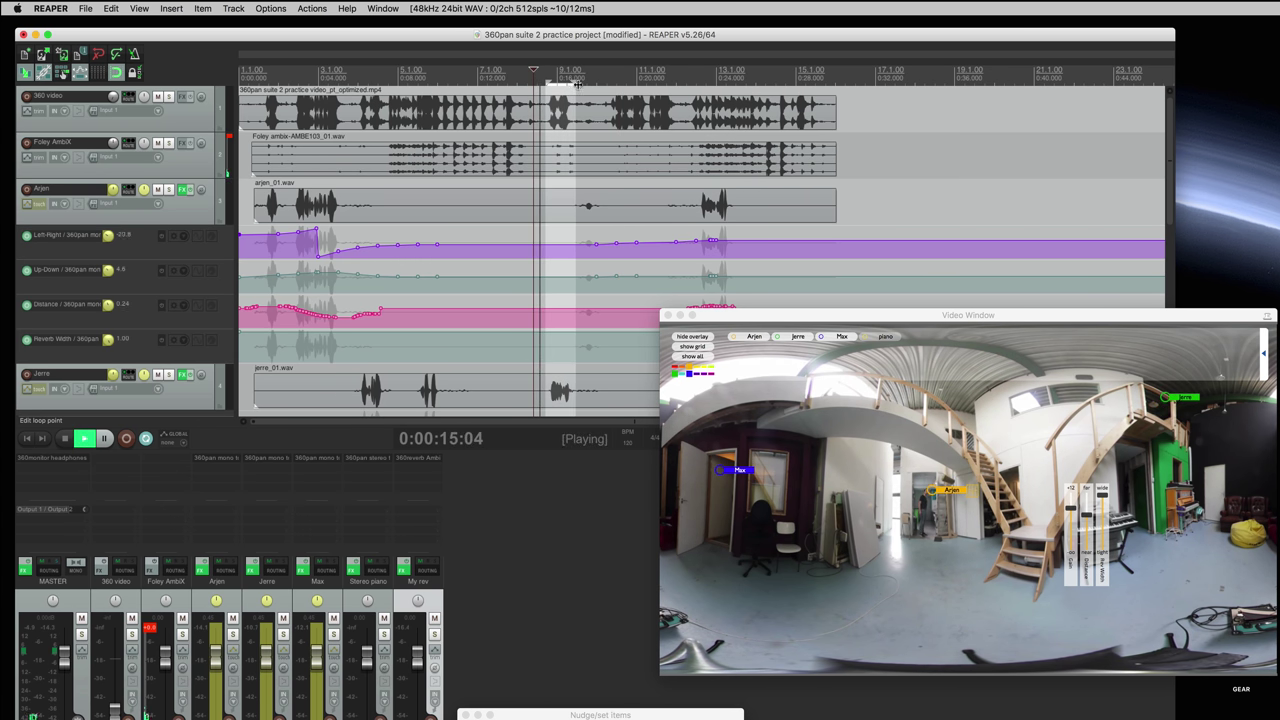
{"action": "left_click", "coordinate": [1204, 396]}
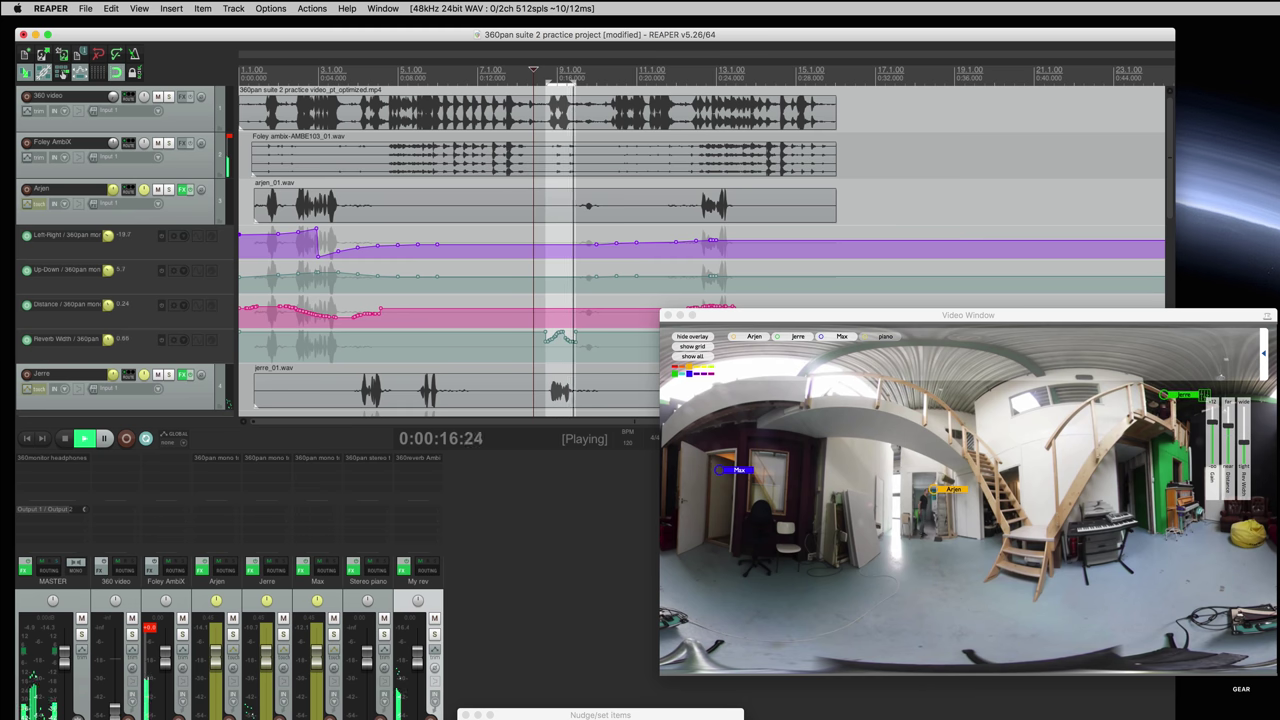
{"action": "key", "text": "space"}
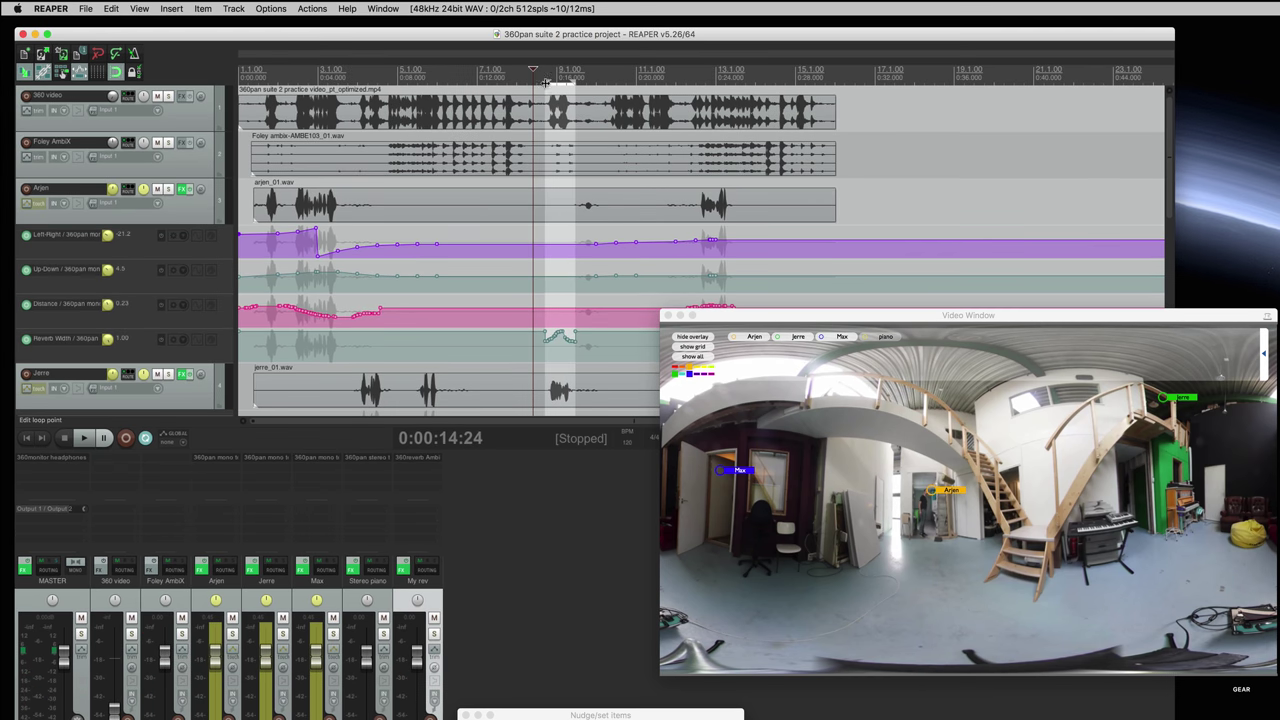
Audition the footsteps looped from about 10 to 13 s and add two sends from the Foley AmbiX track to the My rev track.
{"action": "left_click_drag", "start_coordinate": [546, 82], "coordinate": [574, 82]}
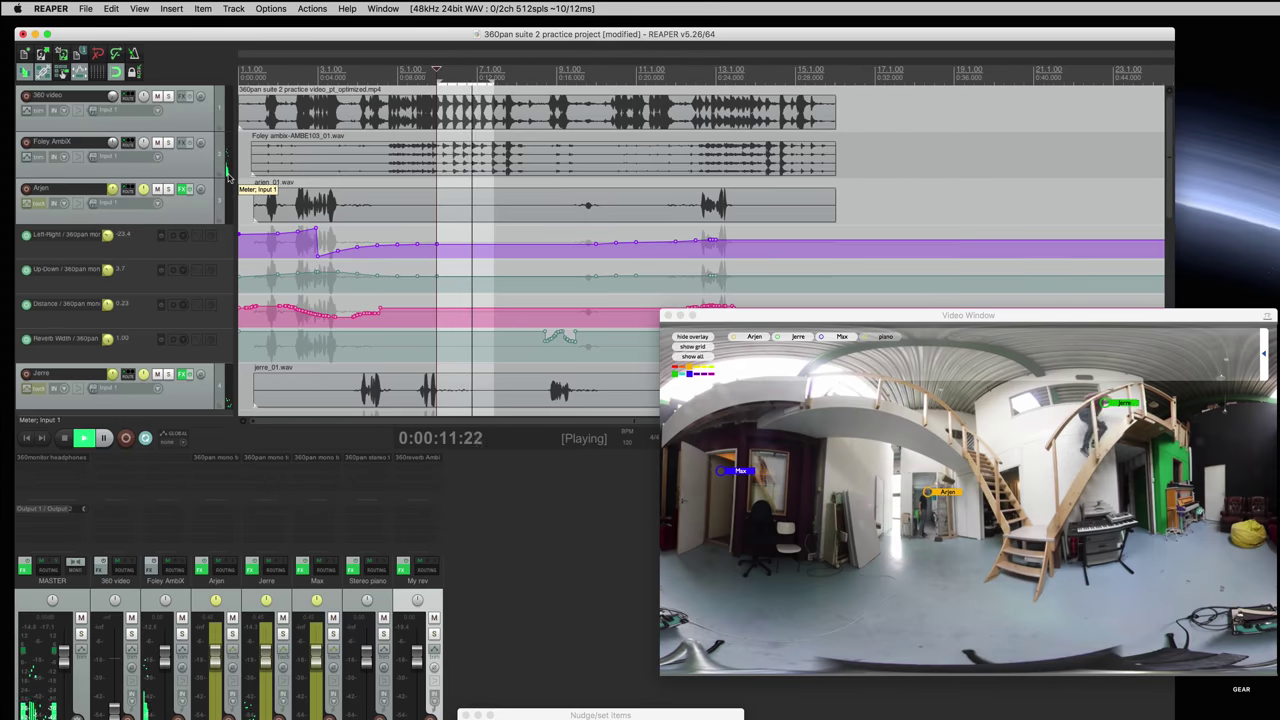
{"action": "key", "text": "space"}
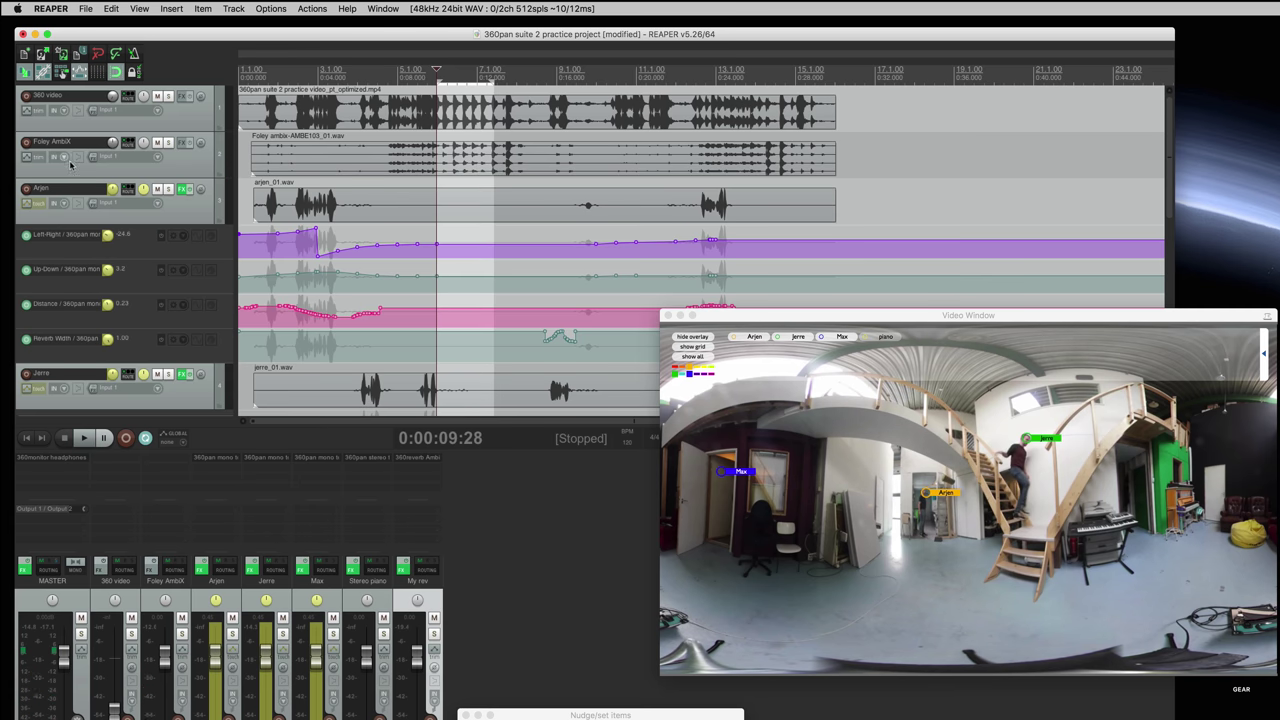
{"action": "left_click", "coordinate": [128, 148]}
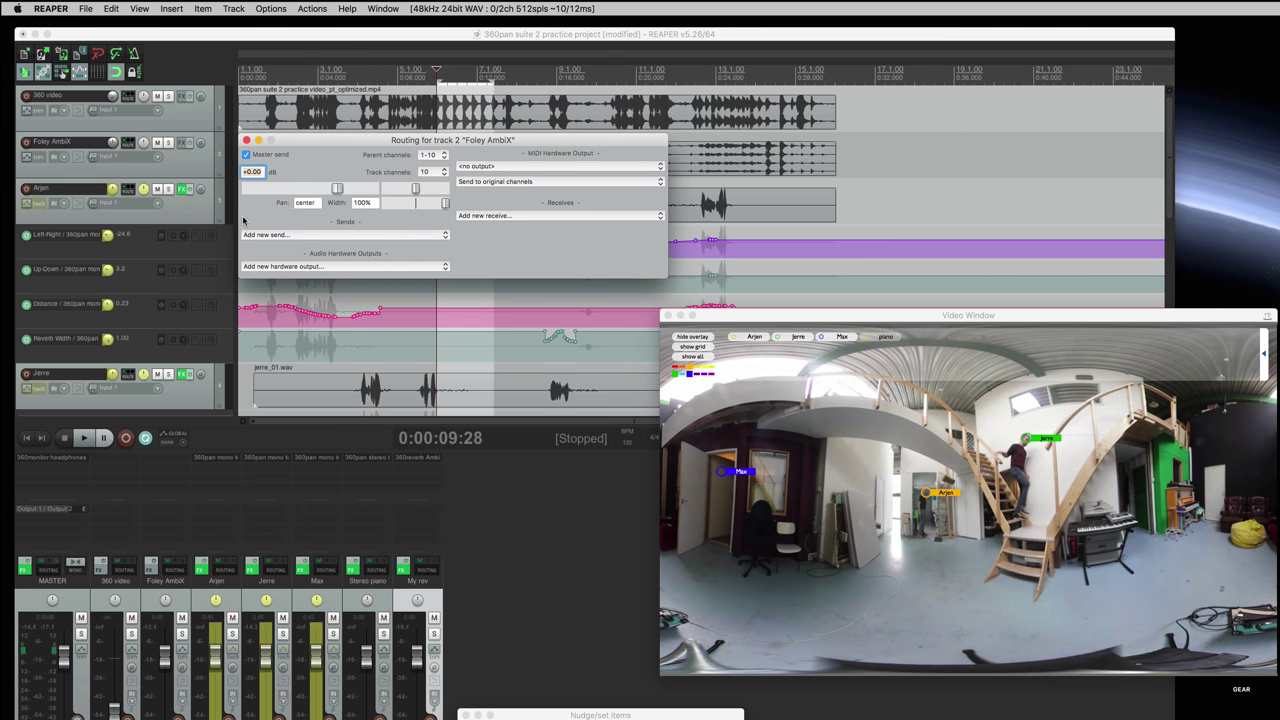
{"action": "left_click", "coordinate": [264, 235]}
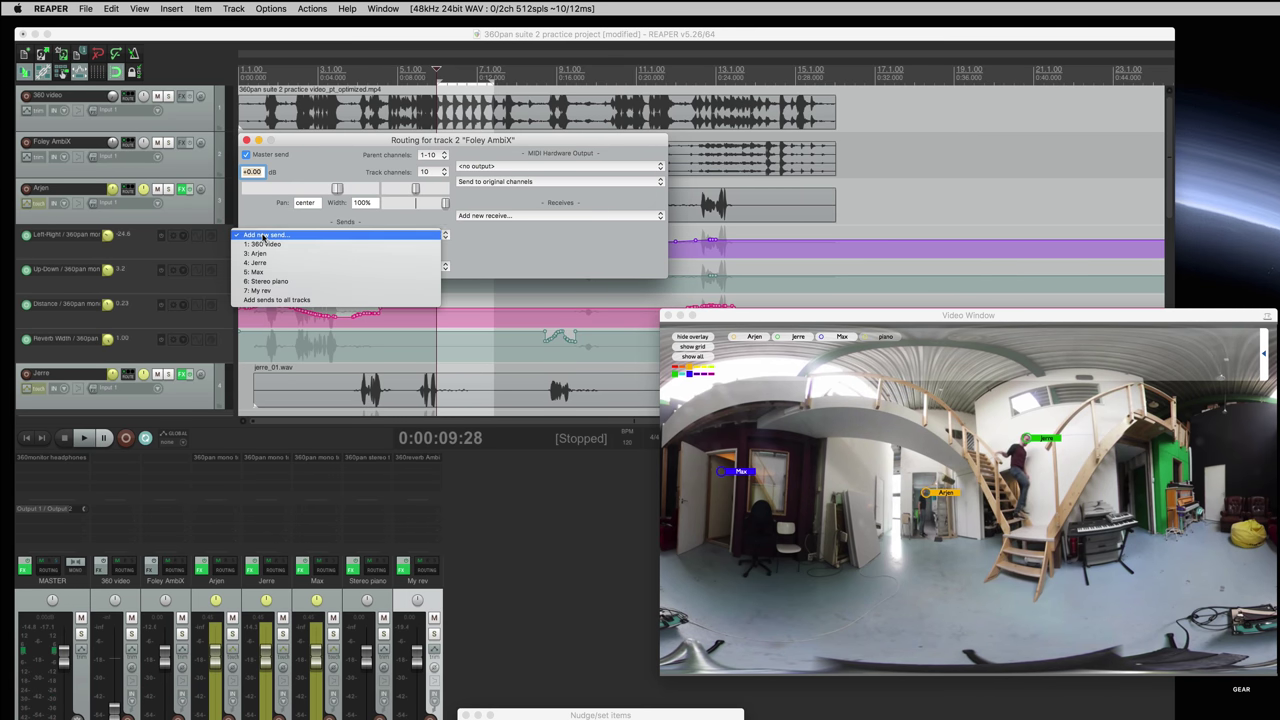
{"action": "left_click", "coordinate": [260, 290]}
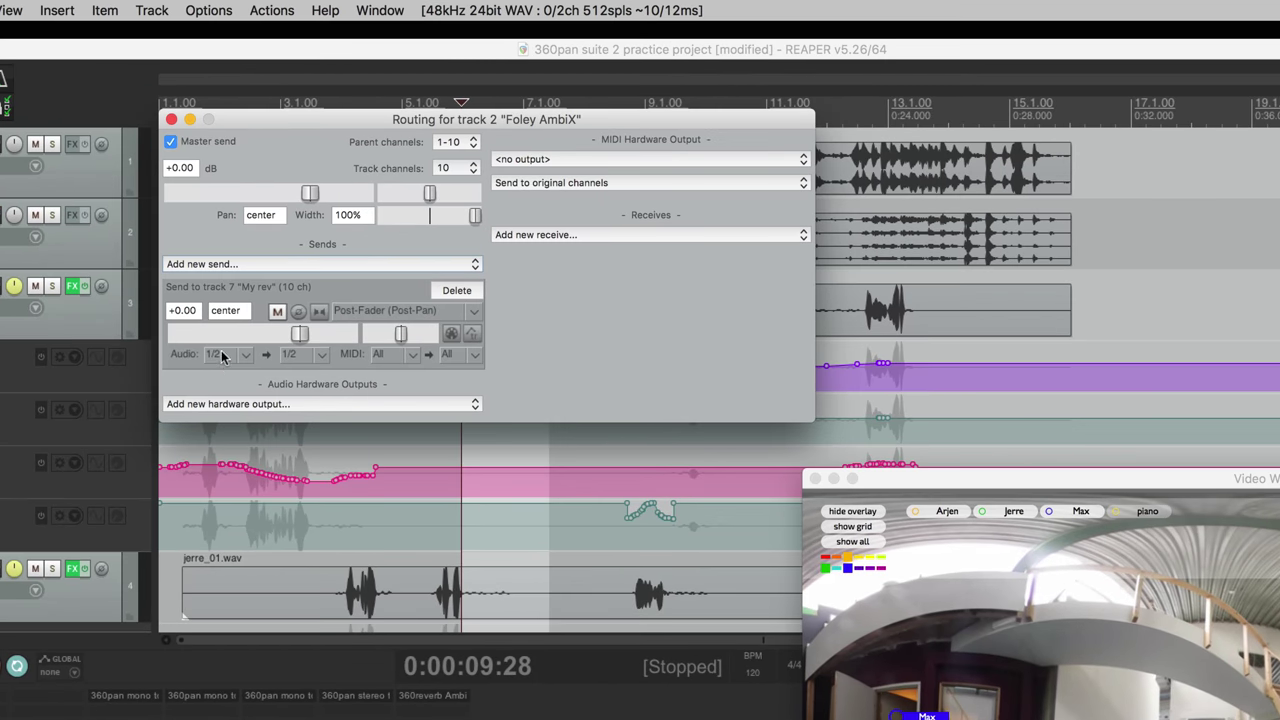
{"action": "left_click", "coordinate": [228, 265]}
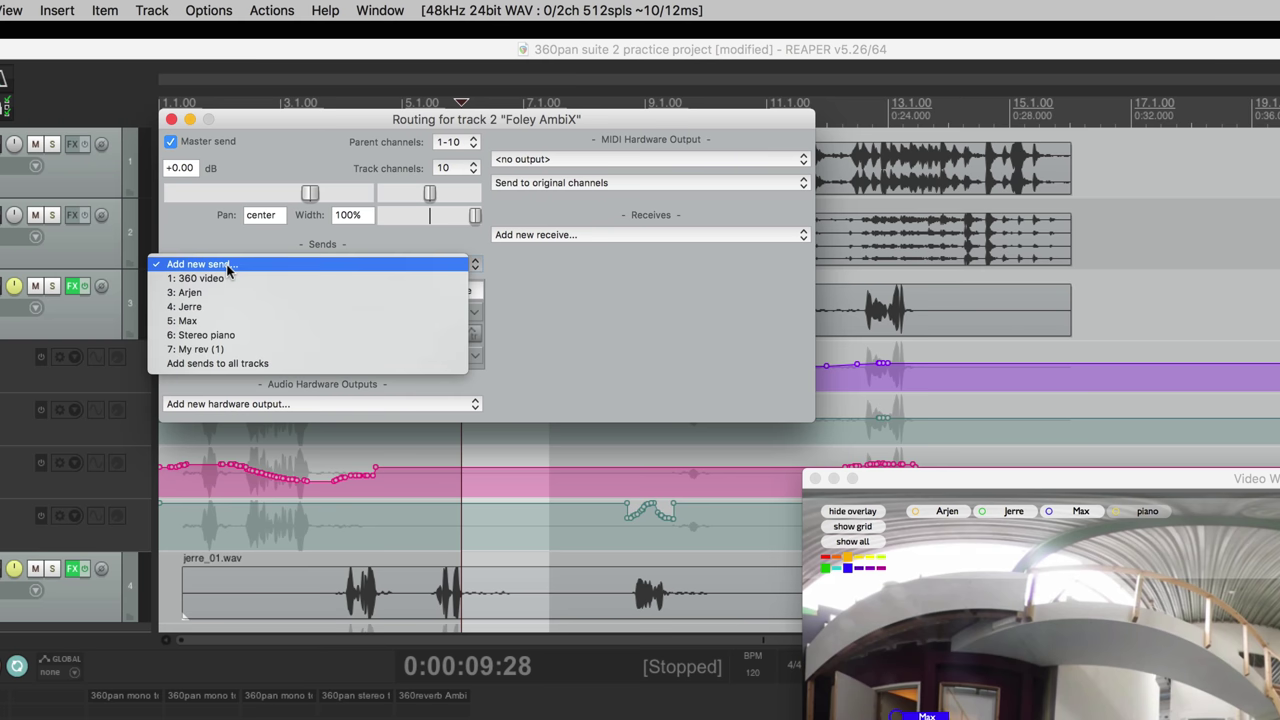
{"action": "left_click", "coordinate": [206, 350]}
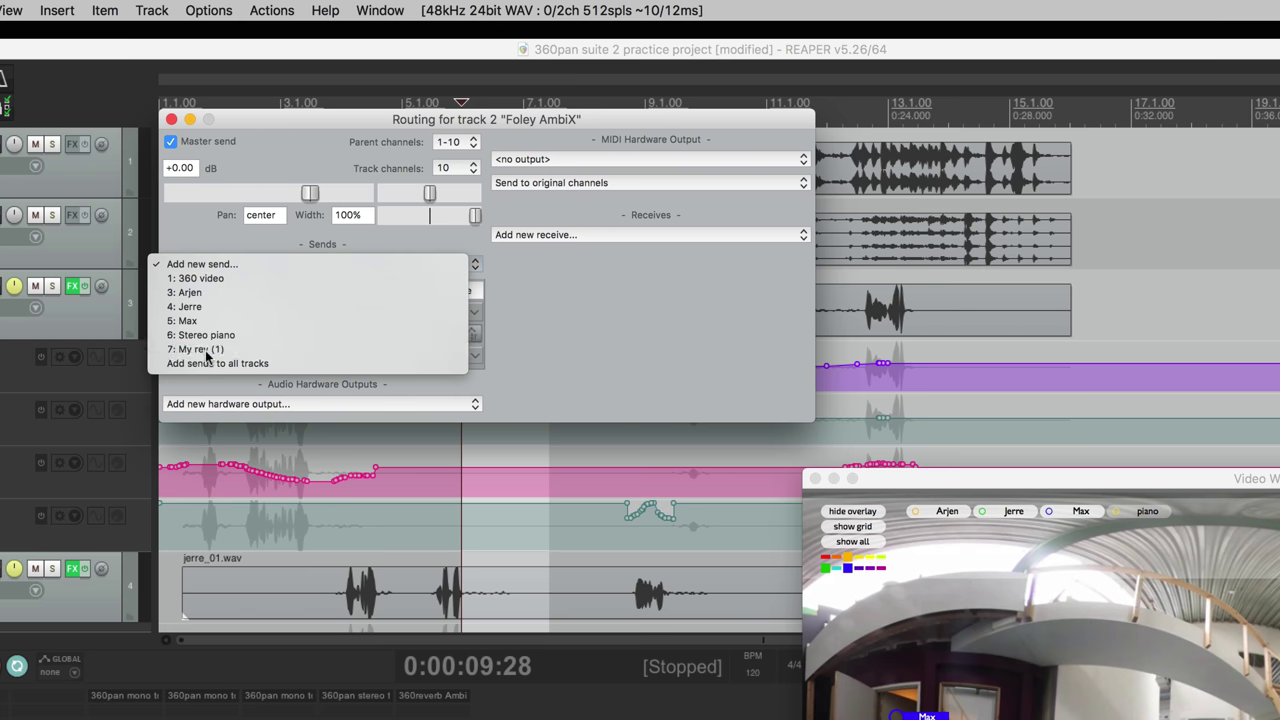
Route the second Foley AmbiX send from channels 3/4 to 3/4 and audition the footsteps with reverb from 9:28.
{"action": "left_click", "coordinate": [243, 396]}
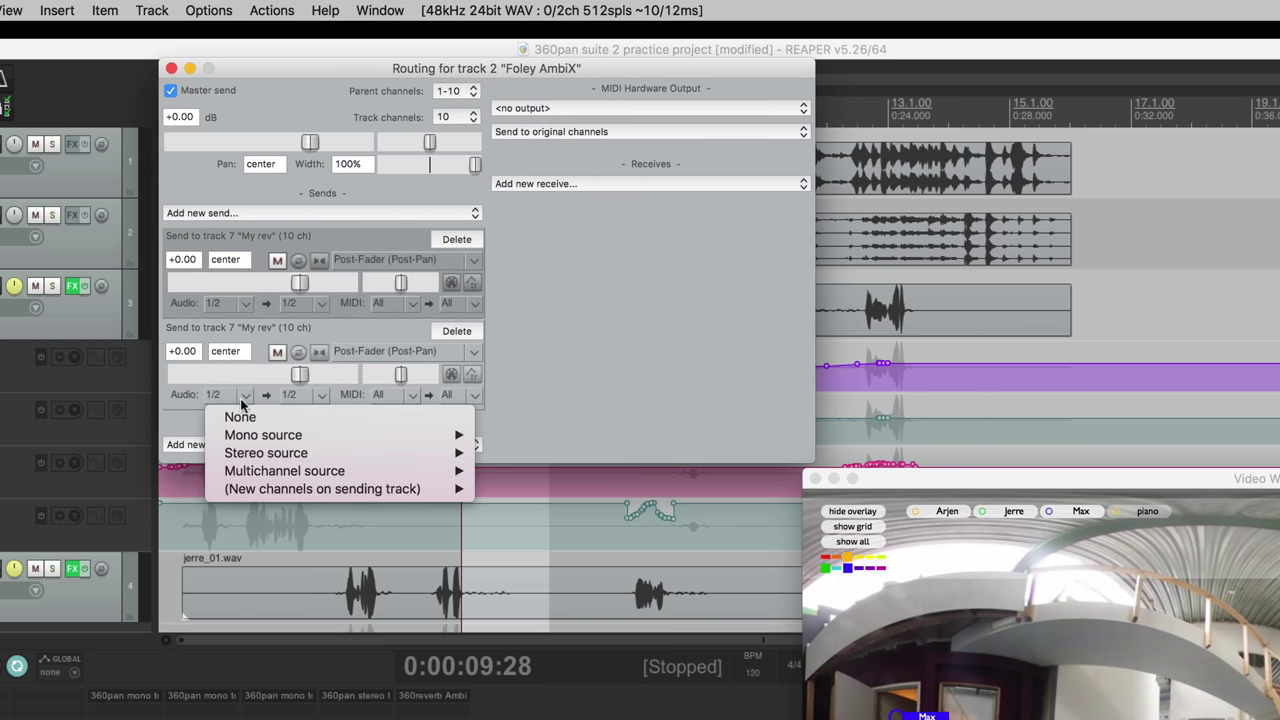
{"action": "mouse_move", "coordinate": [250, 457]}
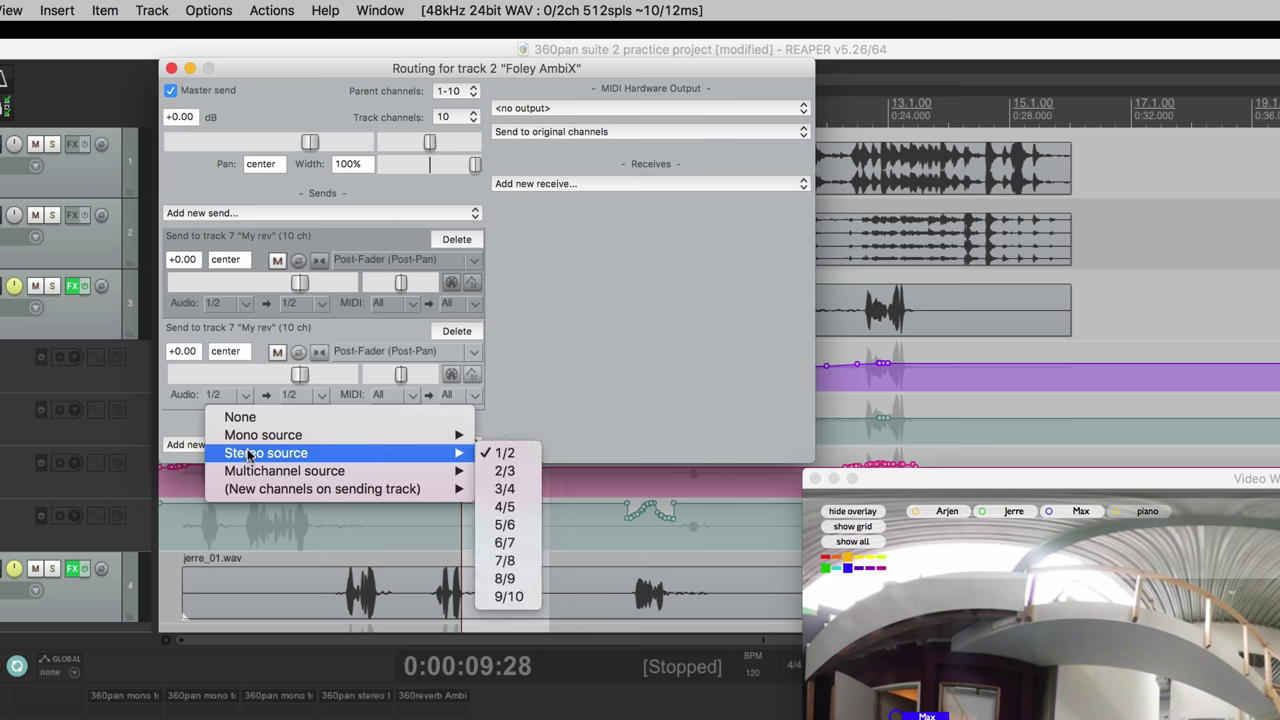
{"action": "left_click", "coordinate": [505, 489]}
{"action": "left_click", "coordinate": [320, 398]}
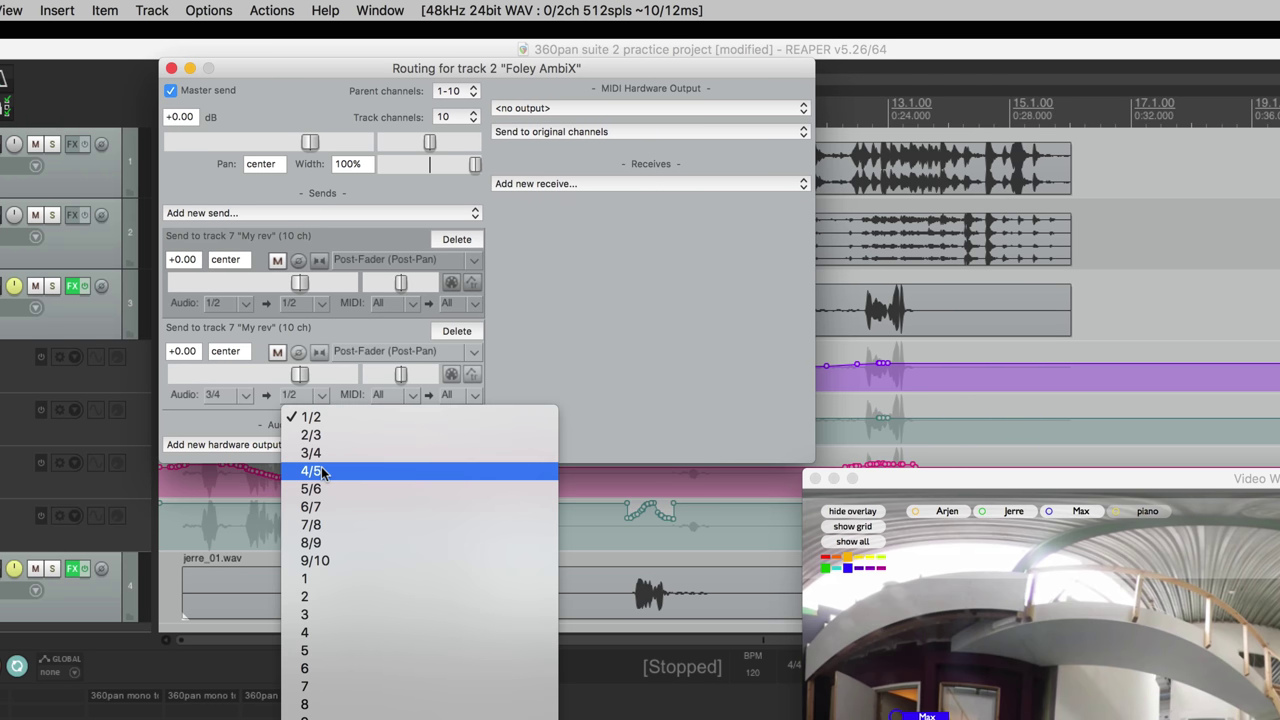
{"action": "left_click", "coordinate": [323, 452]}
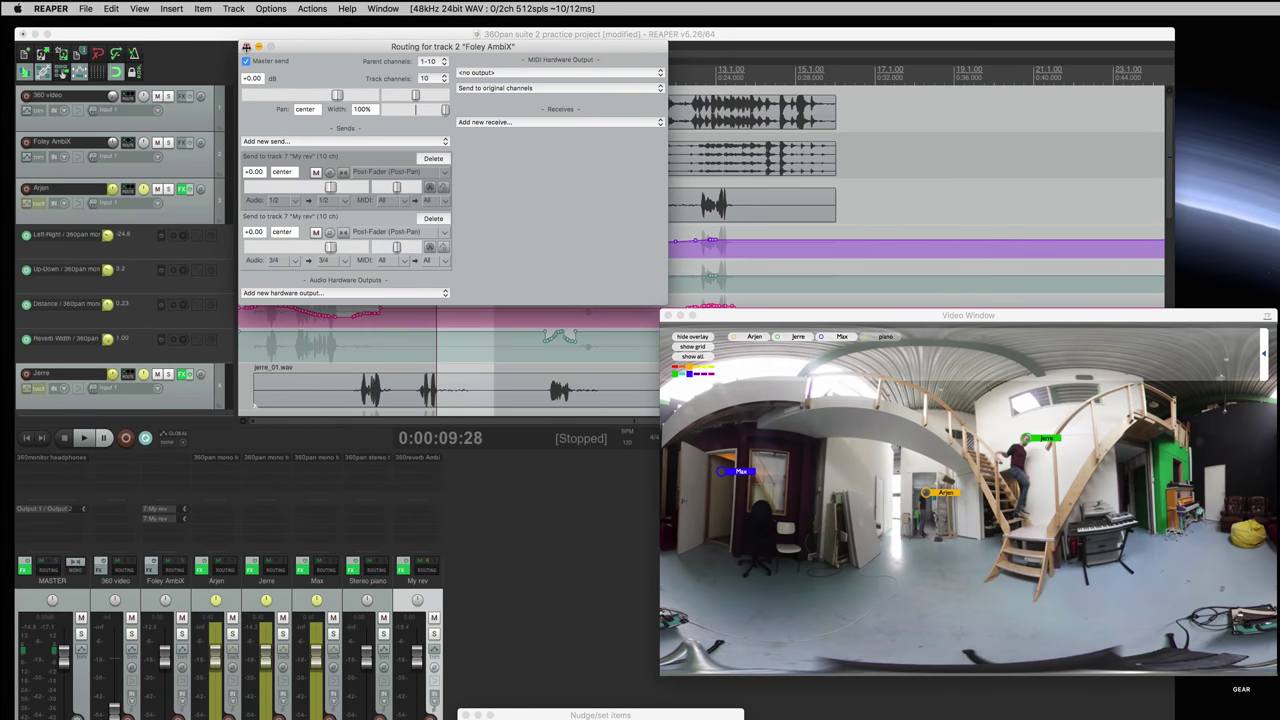
{"action": "left_click", "coordinate": [247, 47]}
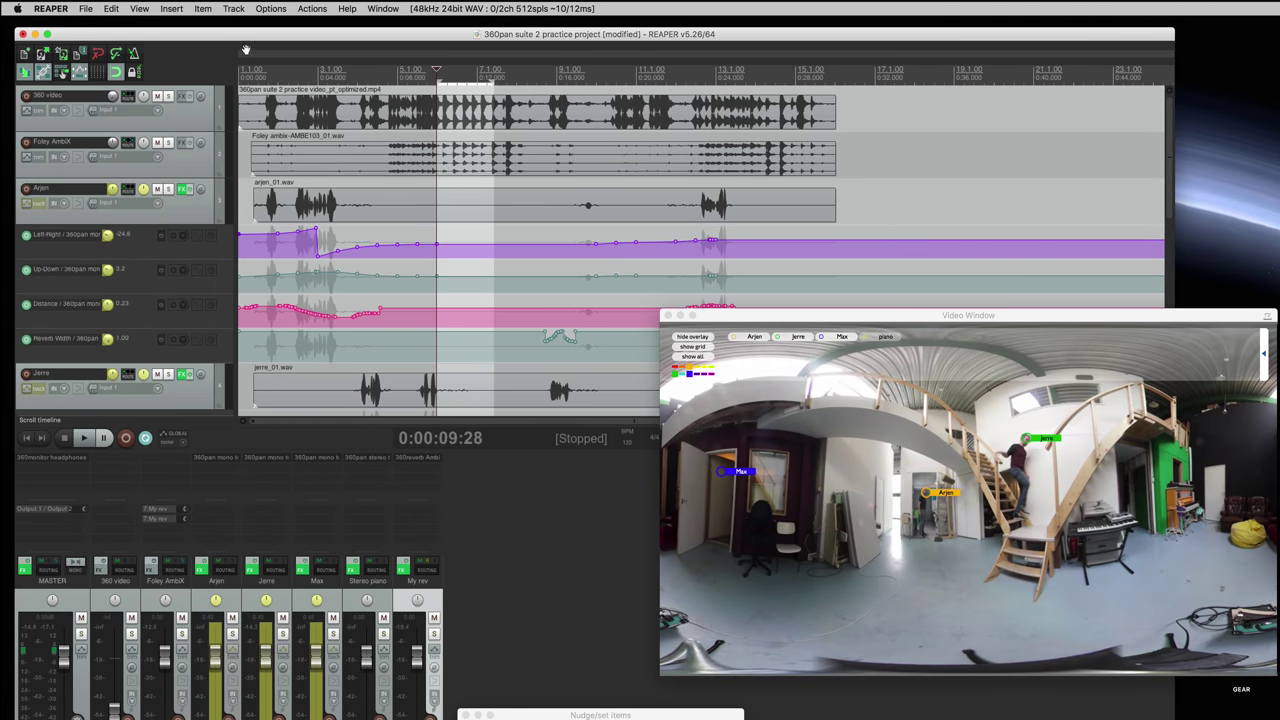
{"action": "key", "text": "space"}
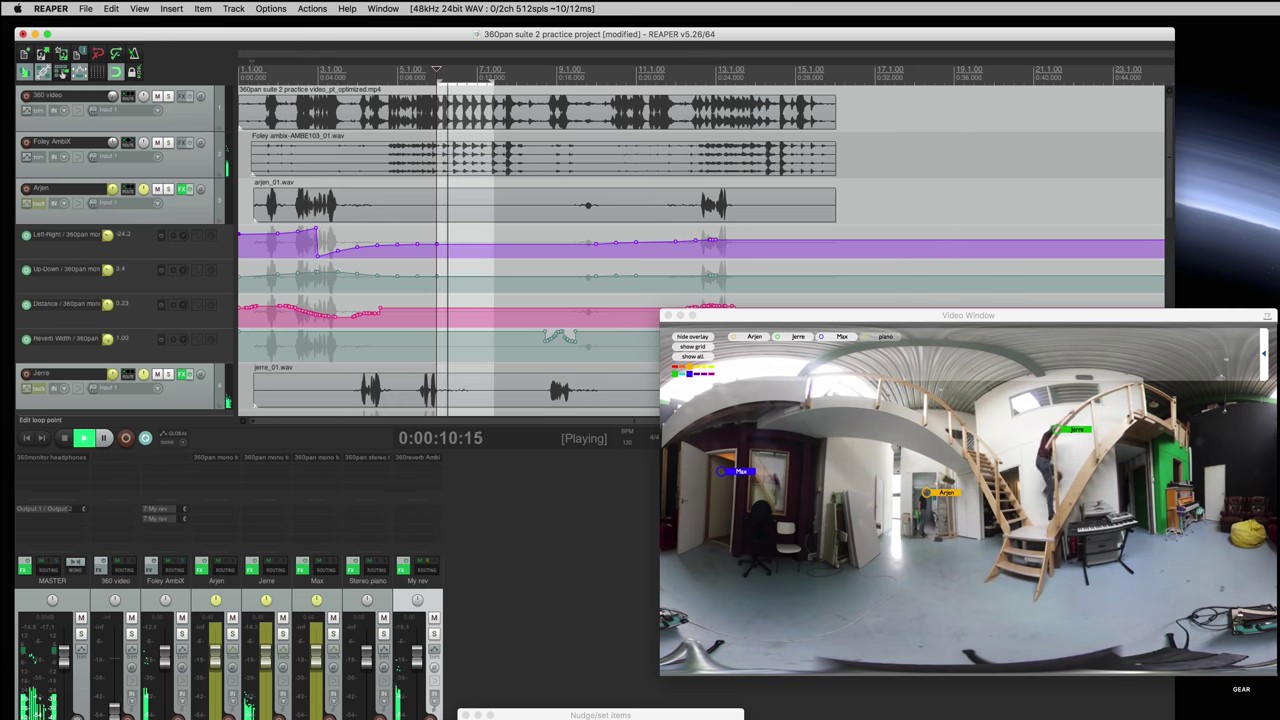
{"action": "key", "text": "space"}
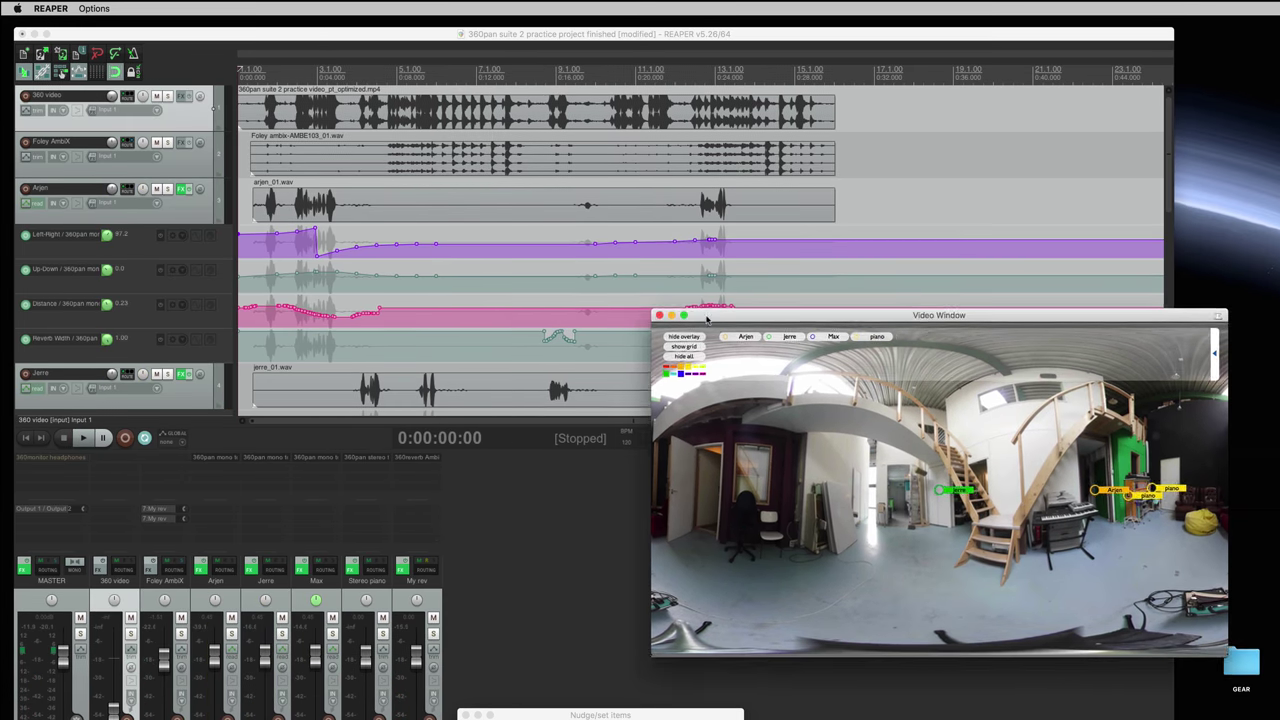
In the finished project, enlarge the Video Window with its overlay controls collapsed and loop playback from about 23 to 25.5 s.
{"action": "left_click_drag", "start_coordinate": [708, 336], "coordinate": [381, 264]}
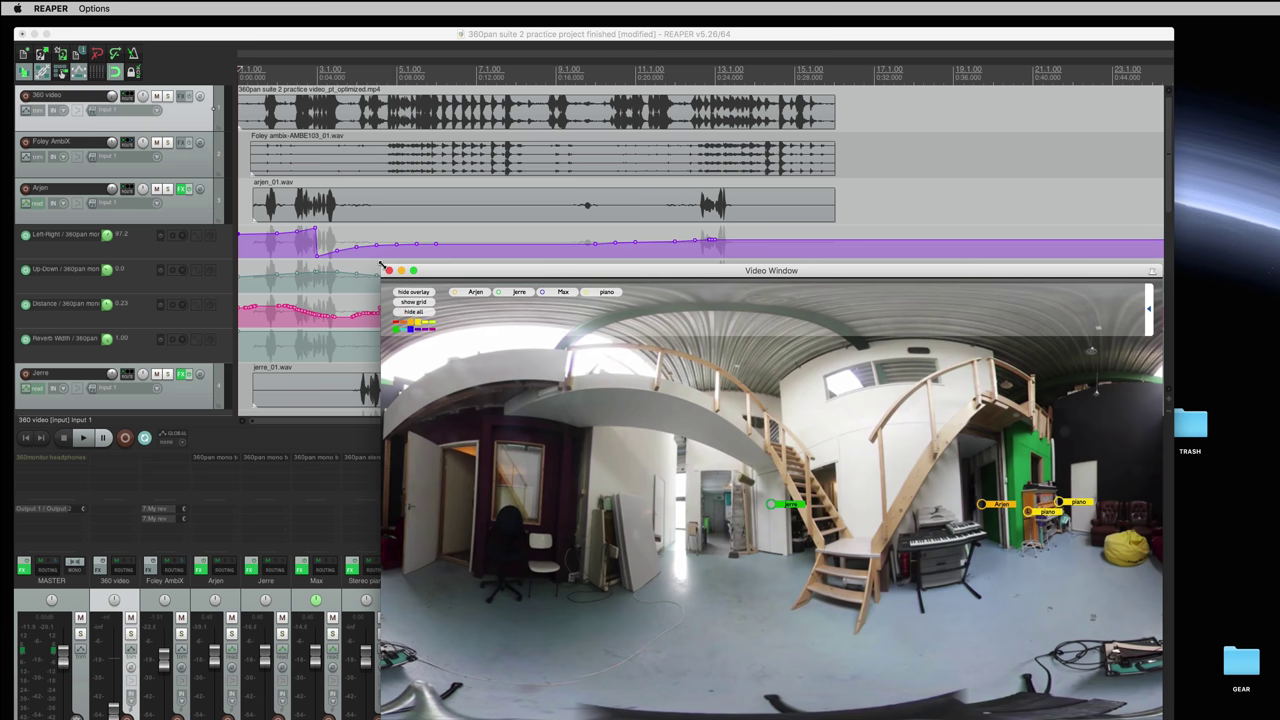
{"action": "left_click", "coordinate": [1147, 314]}
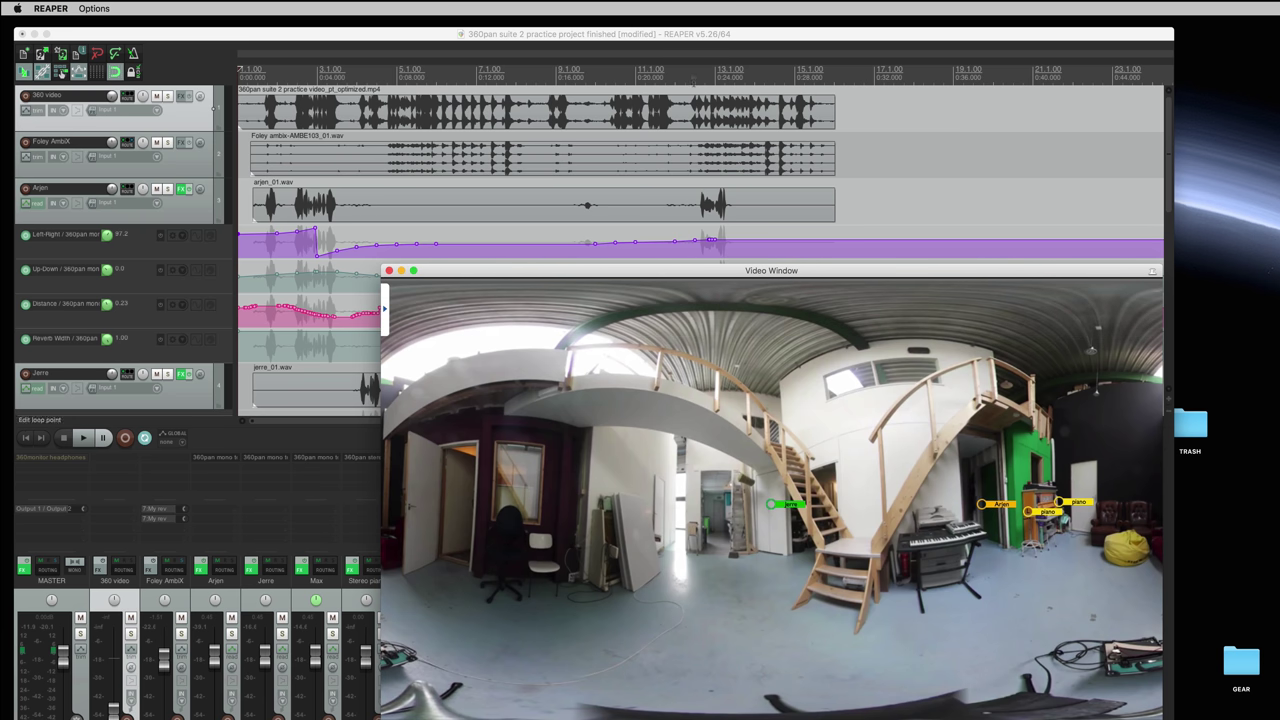
{"action": "left_click_drag", "start_coordinate": [696, 84], "coordinate": [750, 84]}
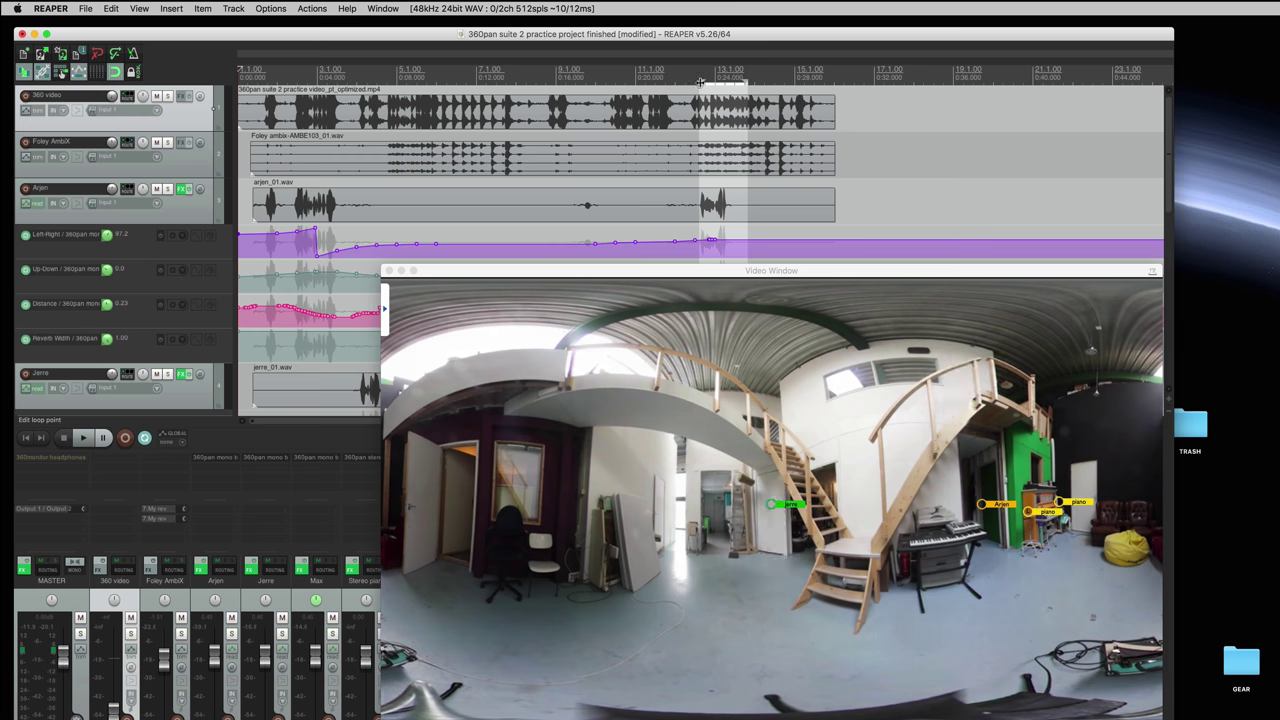
{"action": "key", "text": "space"}
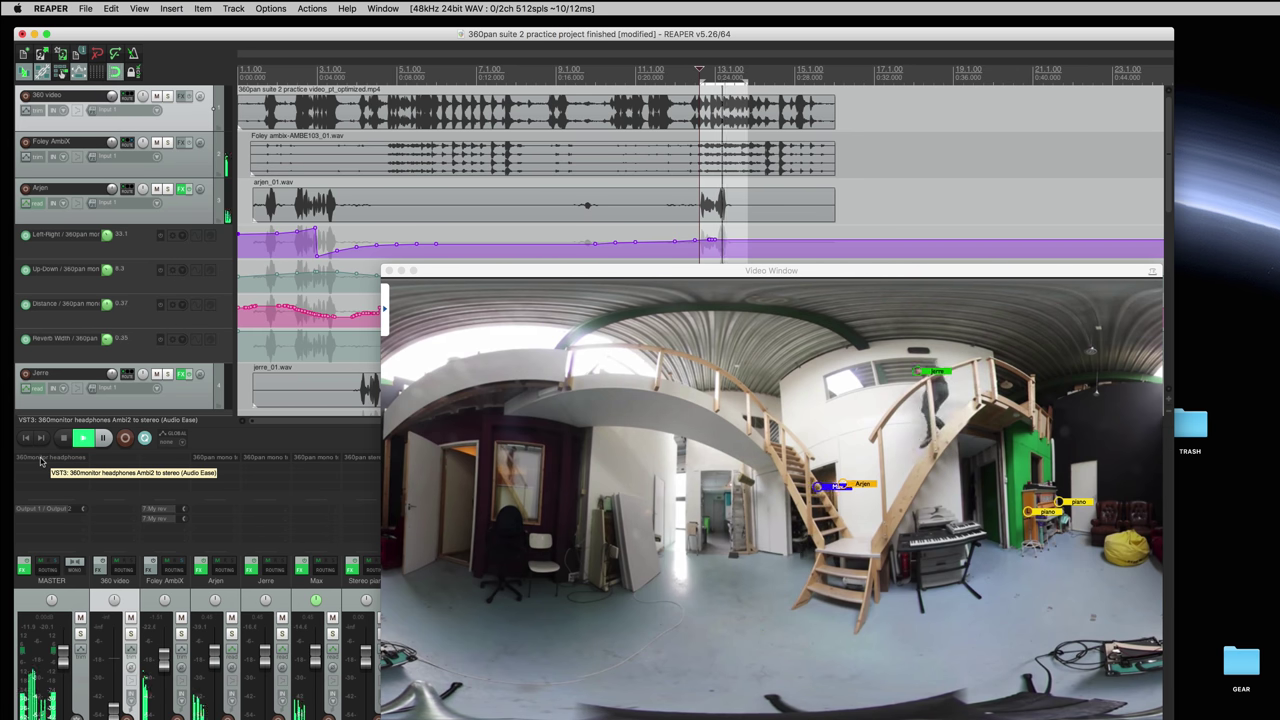
Look around the scene in the master track's 360monitor headphones plug-in during looped playback to check the binaural mix.
{"action": "left_click", "coordinate": [40, 460]}
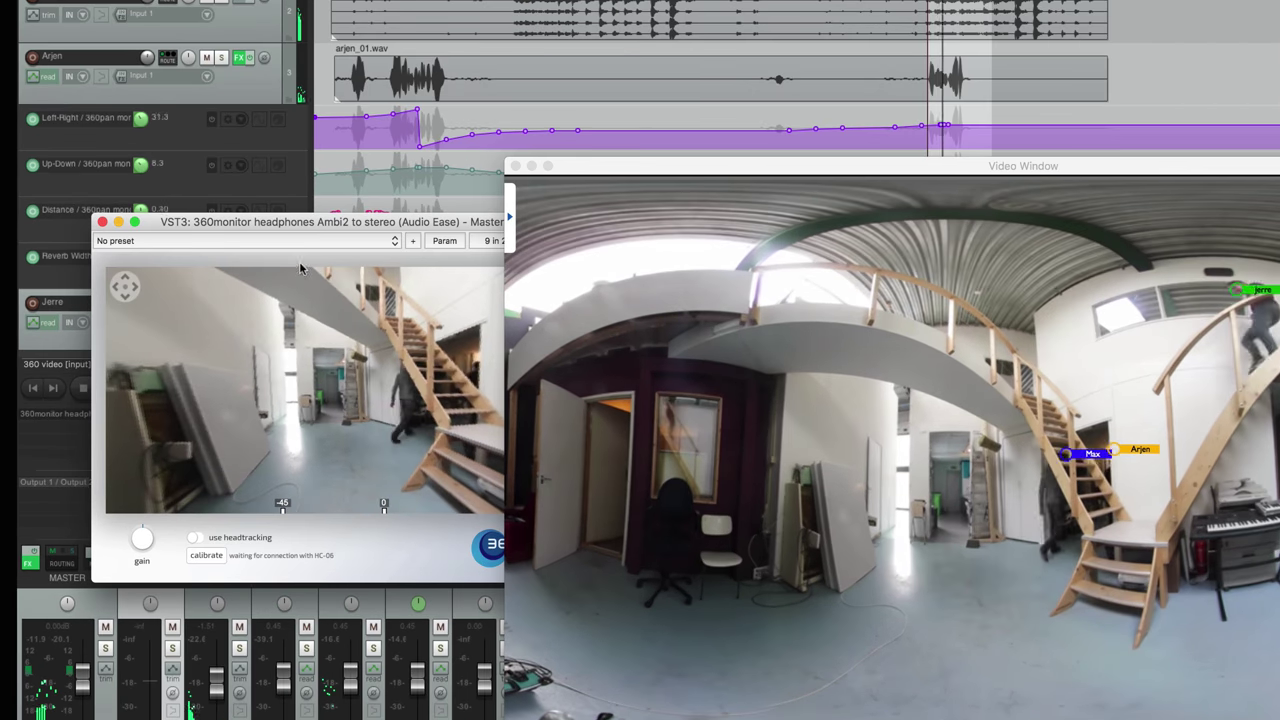
{"action": "left_click_drag", "start_coordinate": [300, 222], "coordinate": [209, 194]}
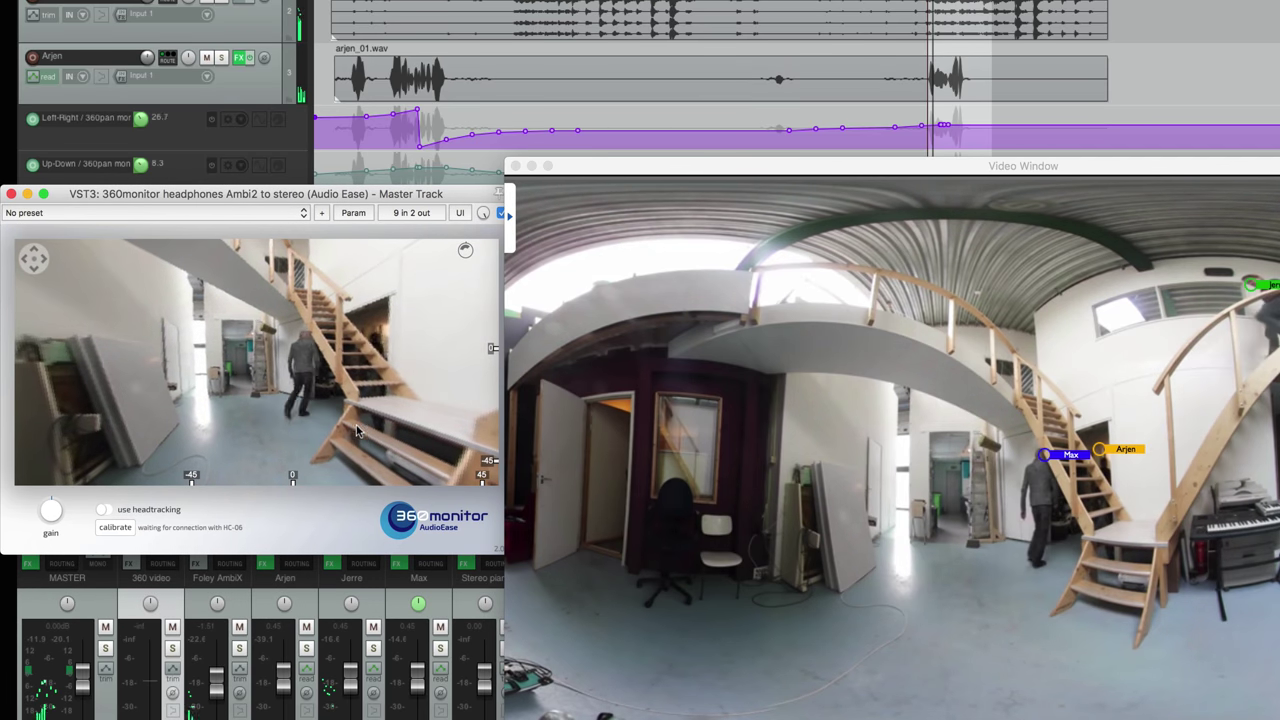
{"action": "left_click_drag", "start_coordinate": [357, 430], "coordinate": [64, 437]}
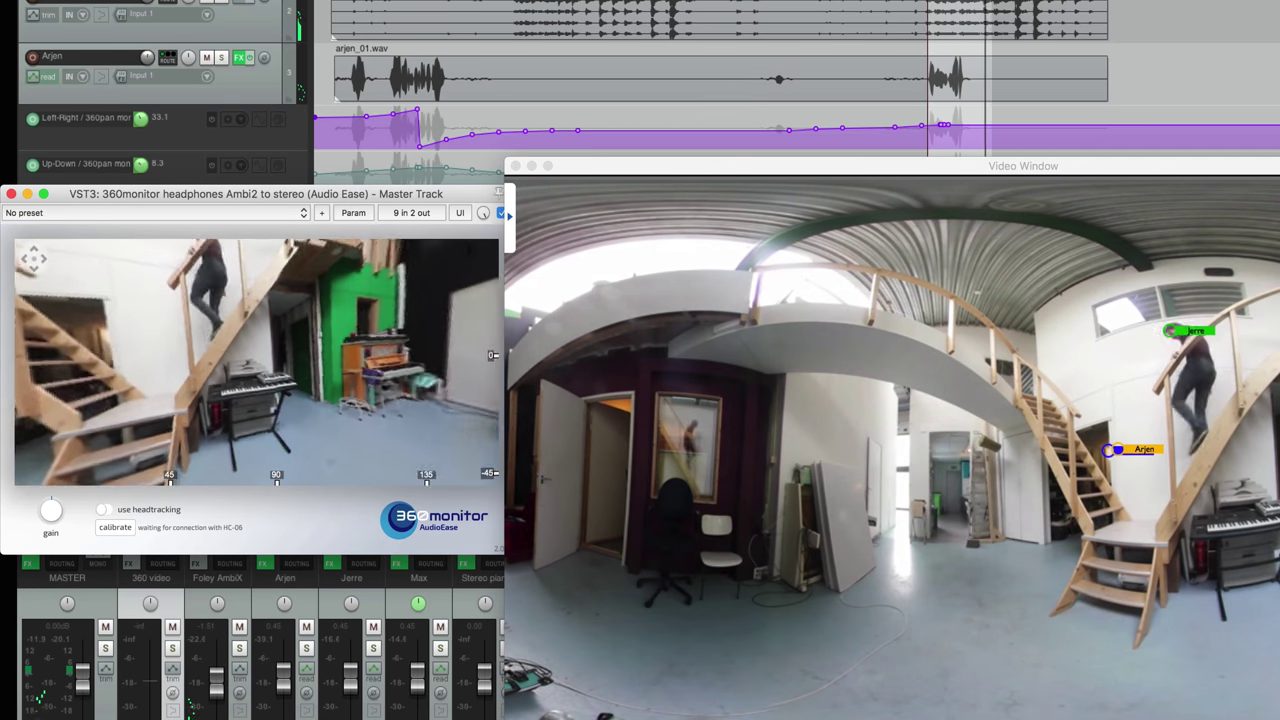
{"action": "left_click_drag", "start_coordinate": [427, 355], "coordinate": [280, 376]}
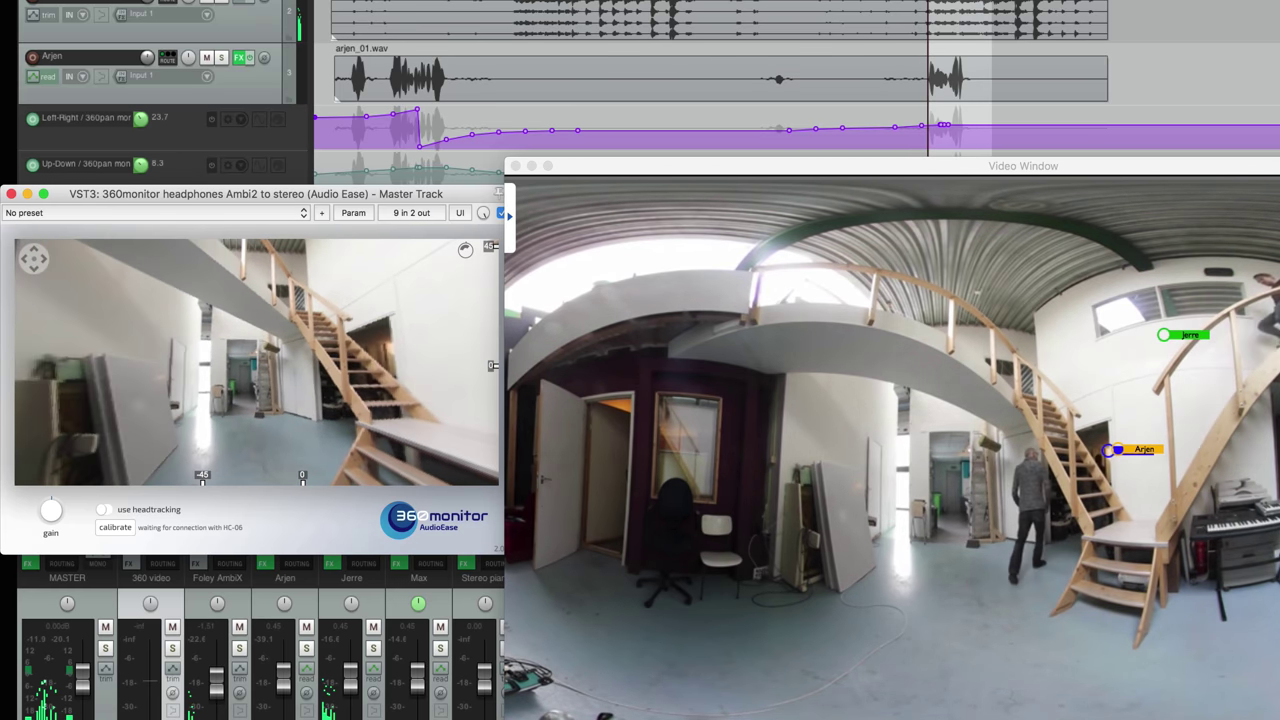
{"action": "left_click", "coordinate": [10, 194]}
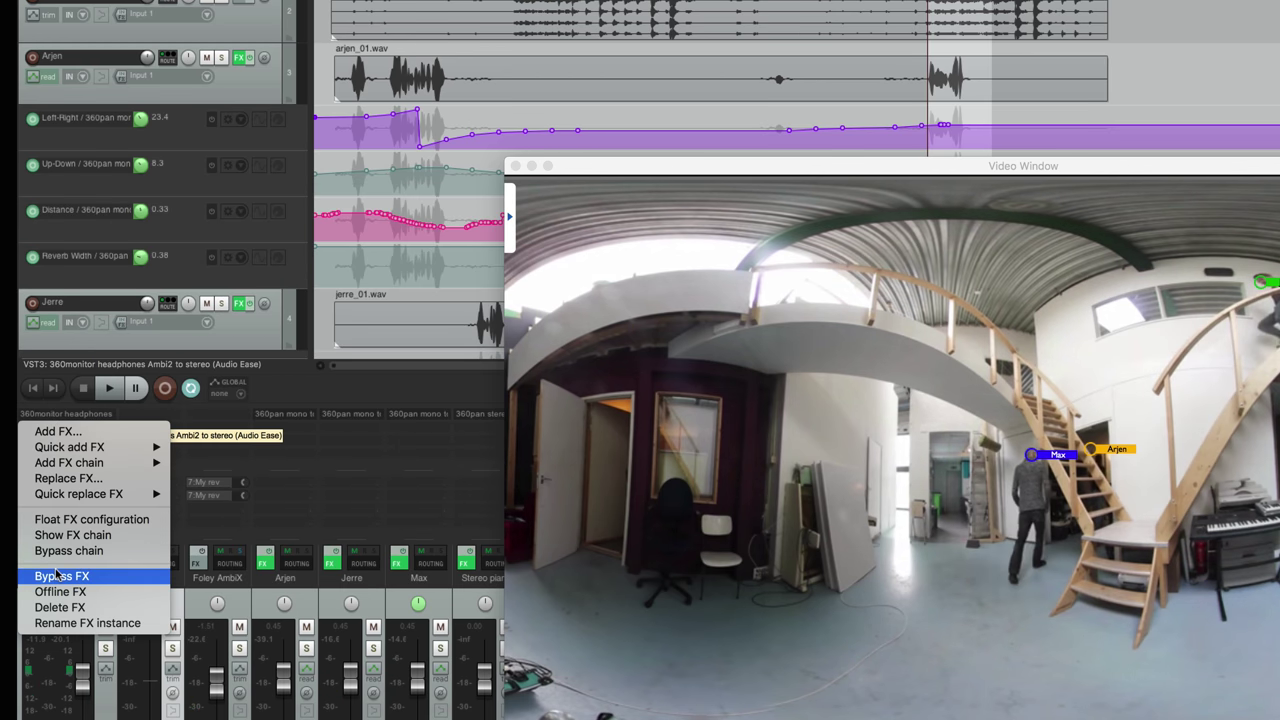
Bypass 360monitor on the master and render the entire project as the 10-channel, 48000 Hz WAV "360pan suite 2 practice project finished Ambi2".
{"action": "left_click", "coordinate": [60, 577]}
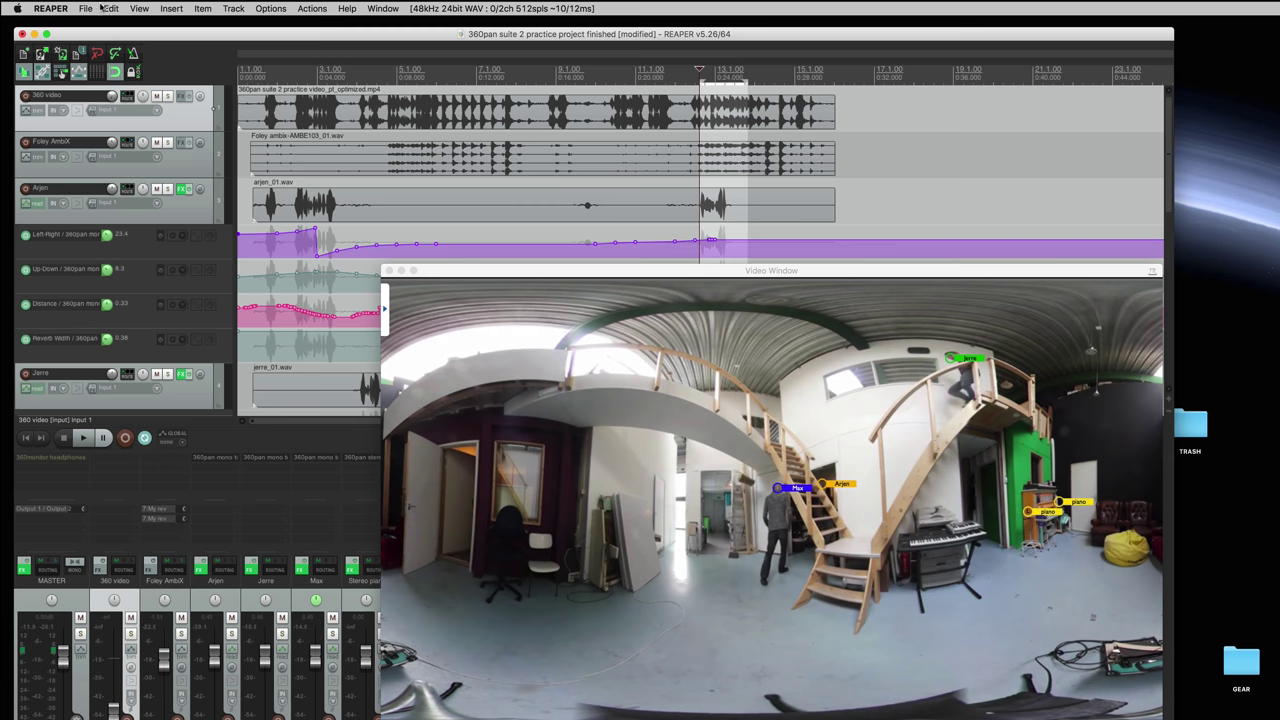
{"action": "left_click", "coordinate": [85, 8]}
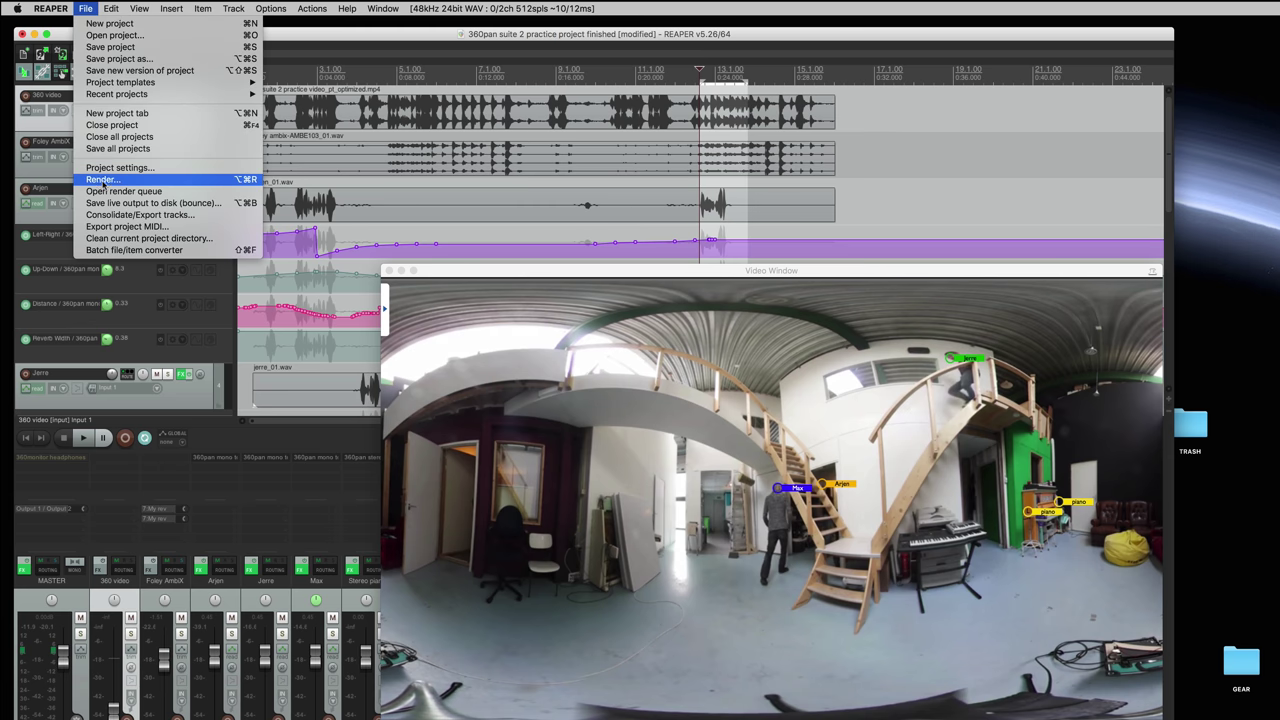
{"action": "left_click", "coordinate": [102, 179]}
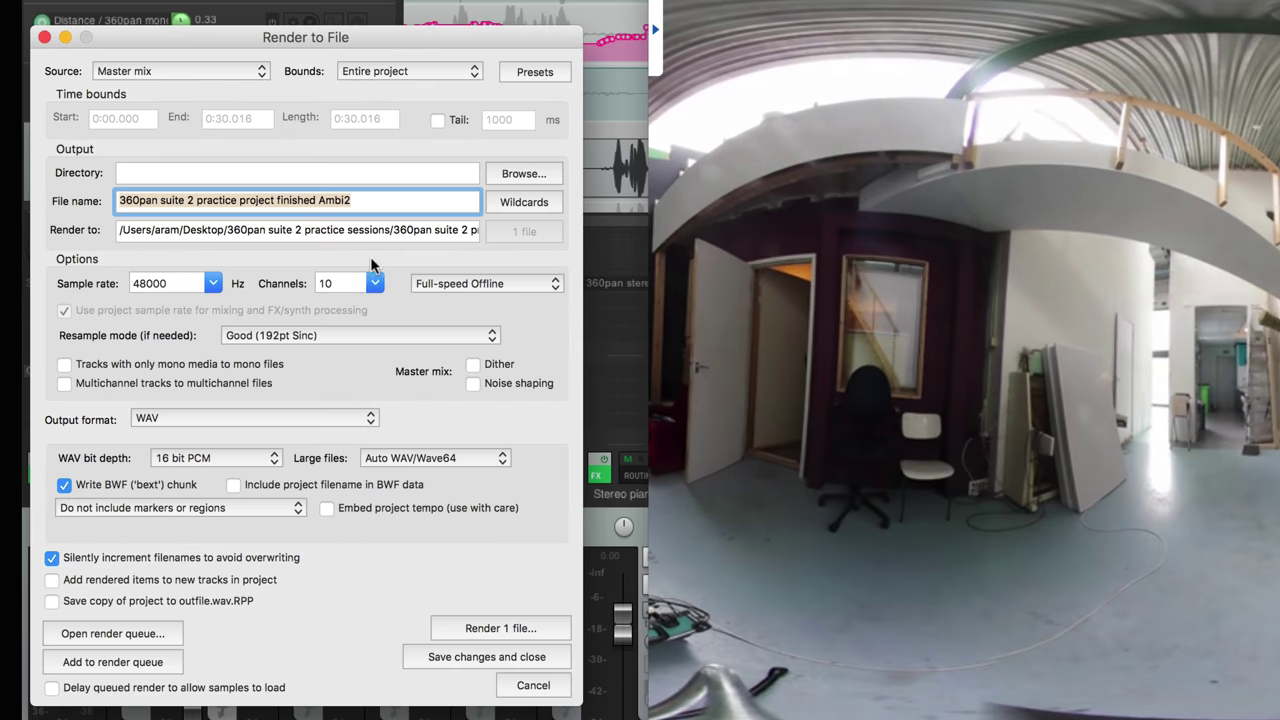
{"action": "left_click", "coordinate": [362, 206]}
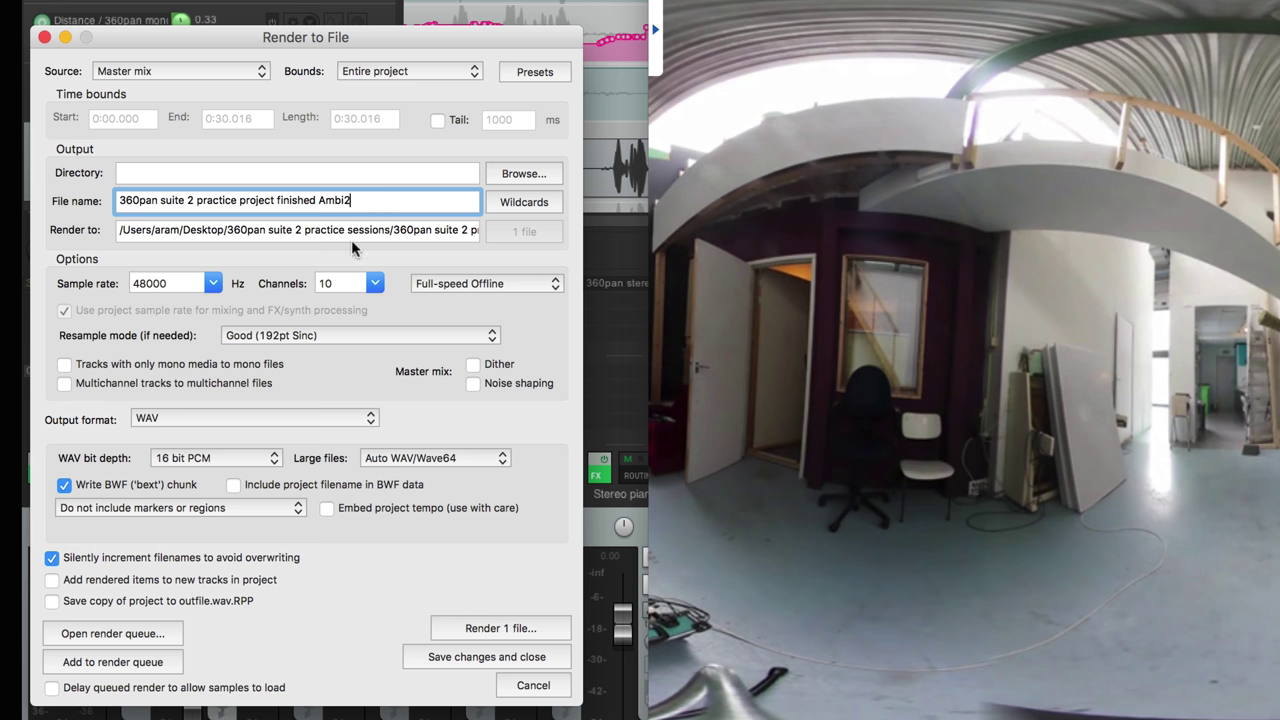
{"action": "left_click", "coordinate": [340, 284]}
{"action": "double_click", "coordinate": [323, 284]}
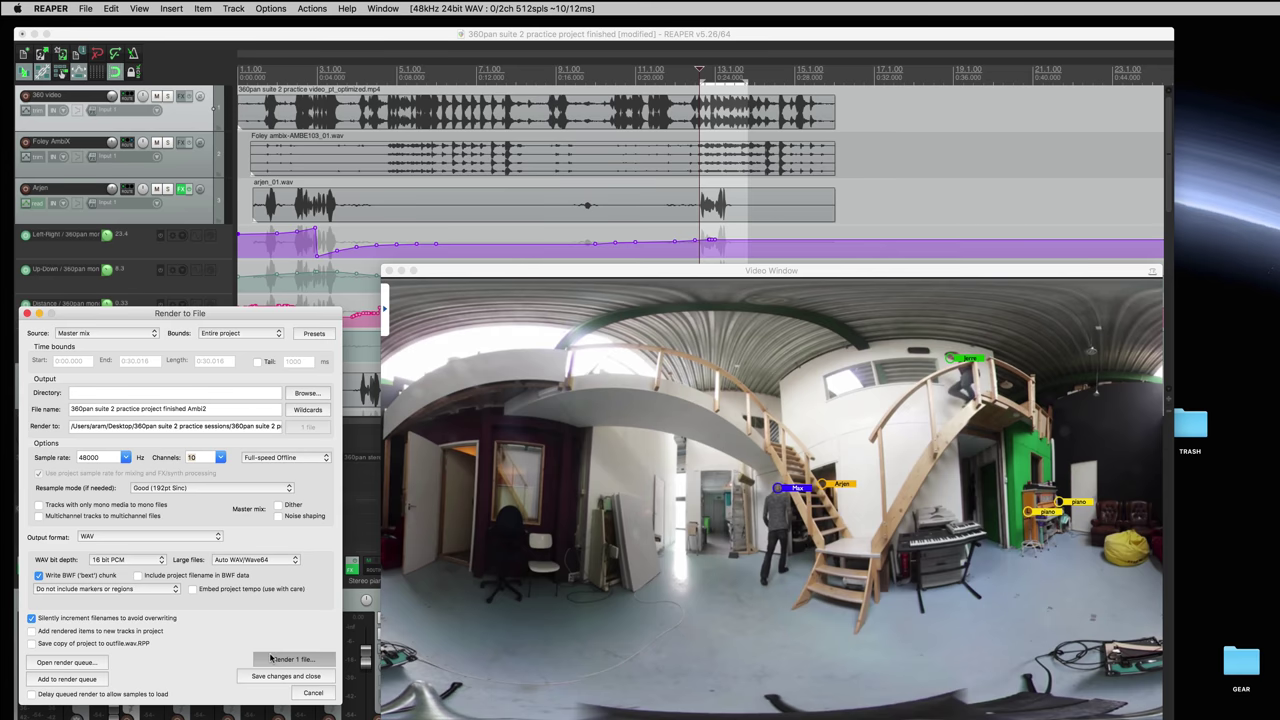
{"action": "left_click", "coordinate": [465, 627]}
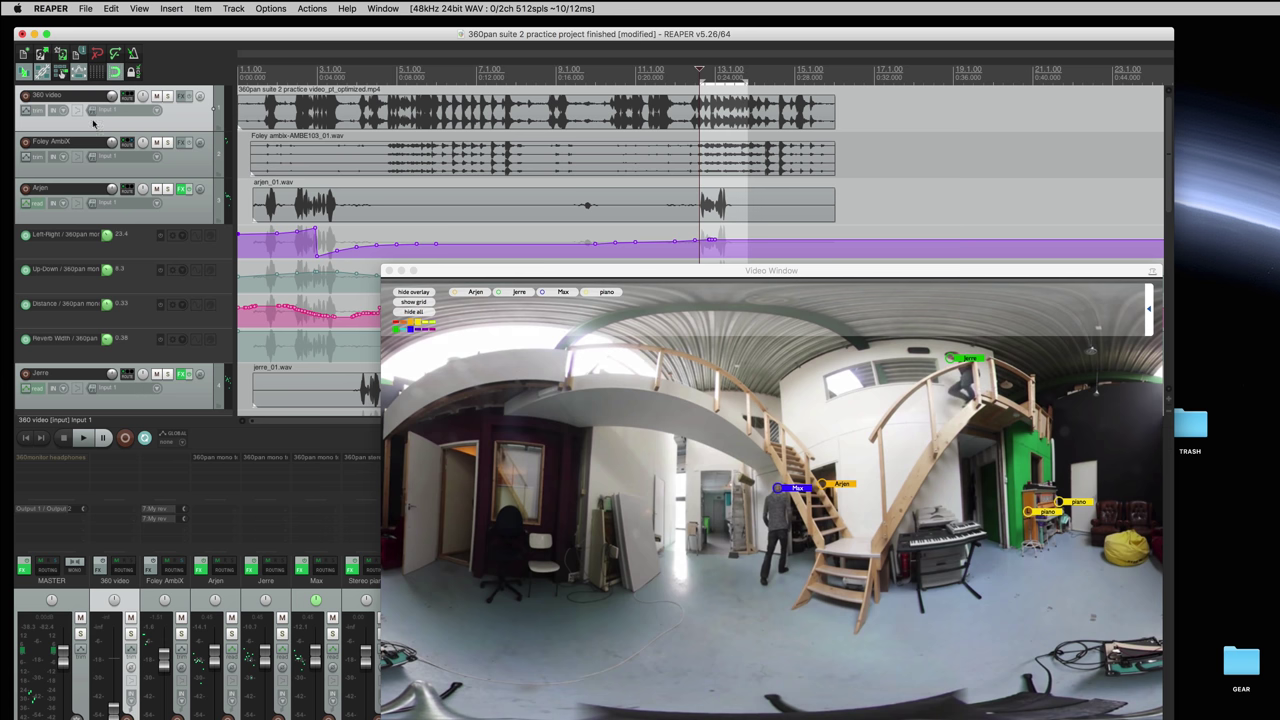
Render the master mix again as a 4-channel WAV named "360pan suite 2 practice project finished Ambi1".
{"action": "left_click", "coordinate": [86, 8]}
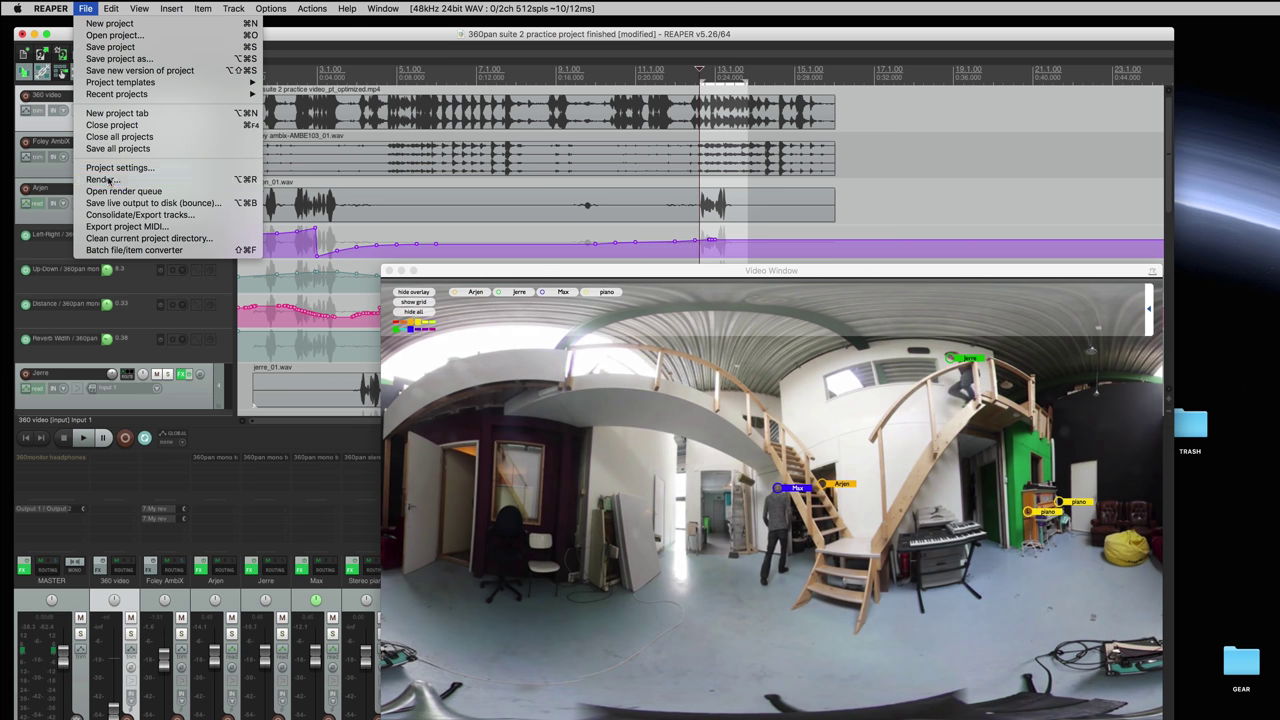
{"action": "left_click", "coordinate": [110, 181]}
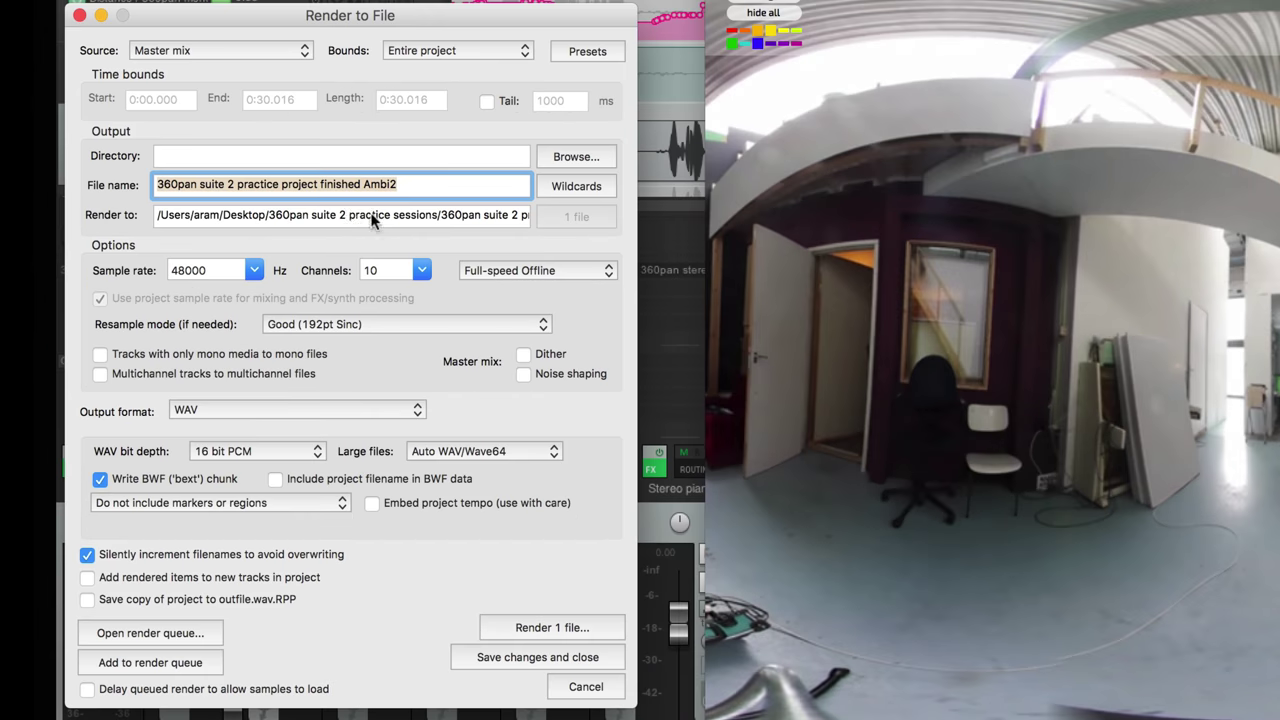
{"action": "left_click", "coordinate": [219, 411]}
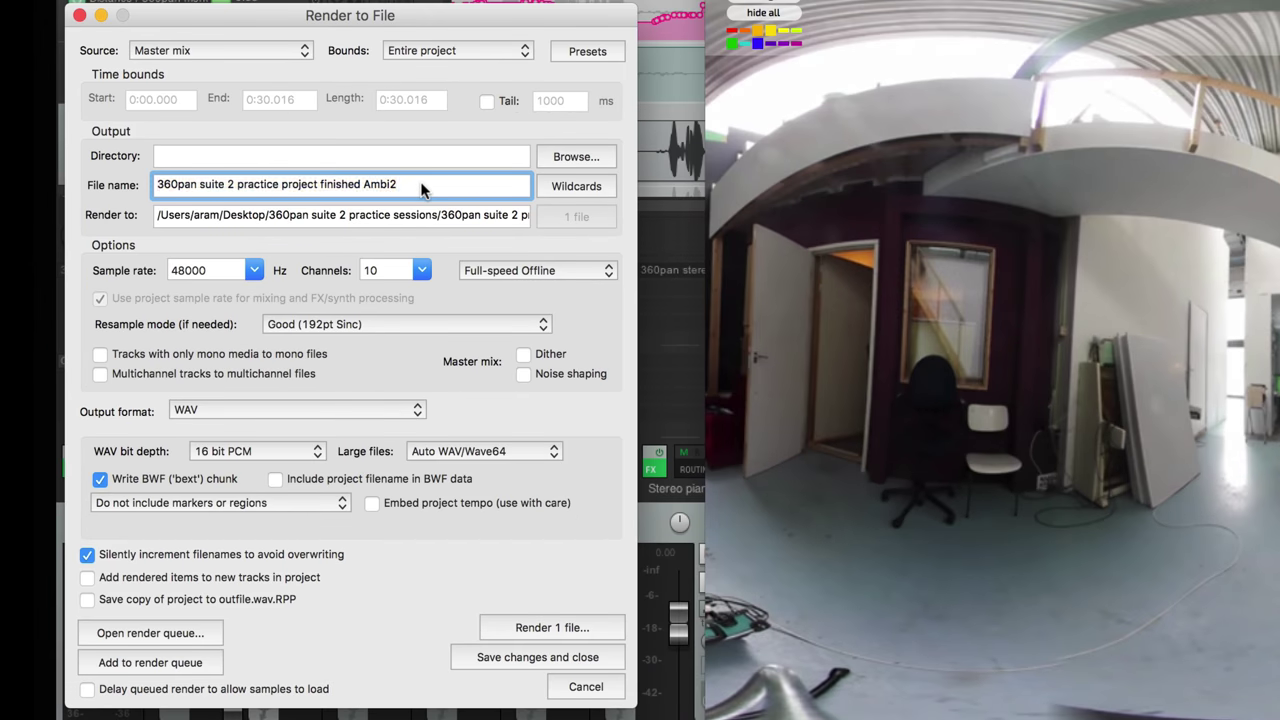
{"action": "key", "text": "BackSpace"}
{"action": "type", "text": "1"}
{"action": "left_click", "coordinate": [414, 268]}
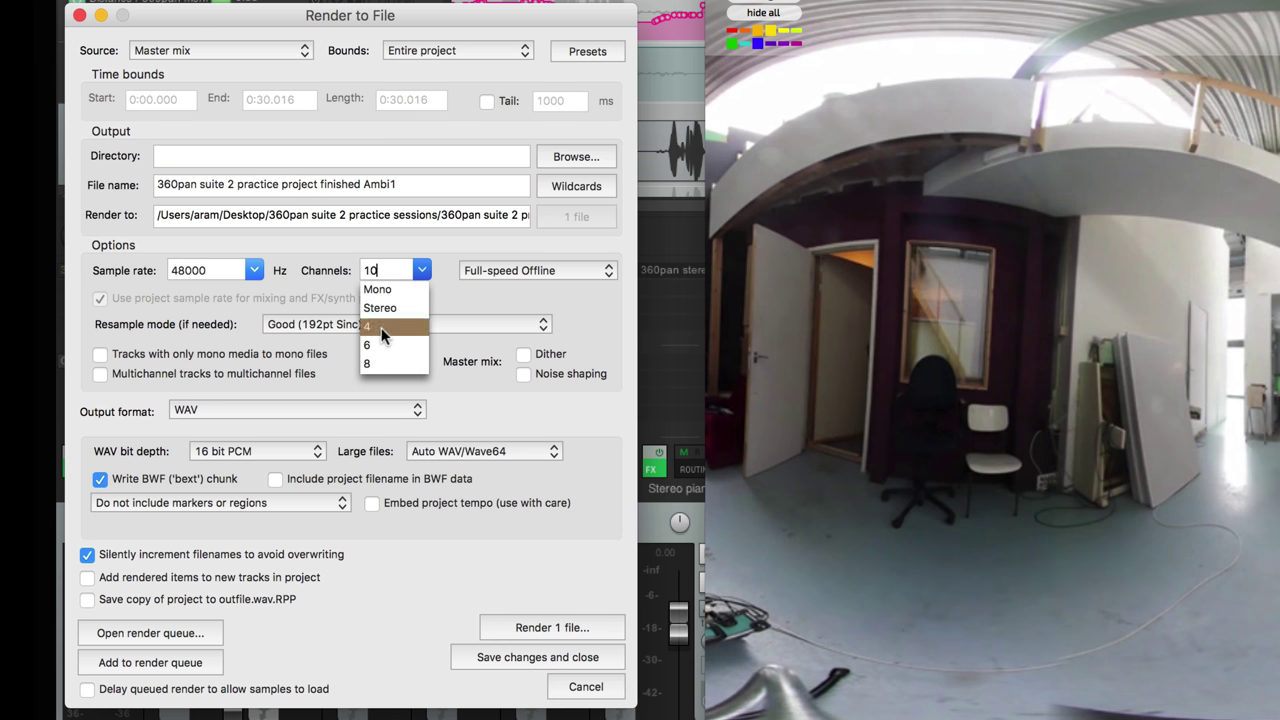
{"action": "left_click", "coordinate": [382, 329]}
{"action": "left_click", "coordinate": [522, 628]}
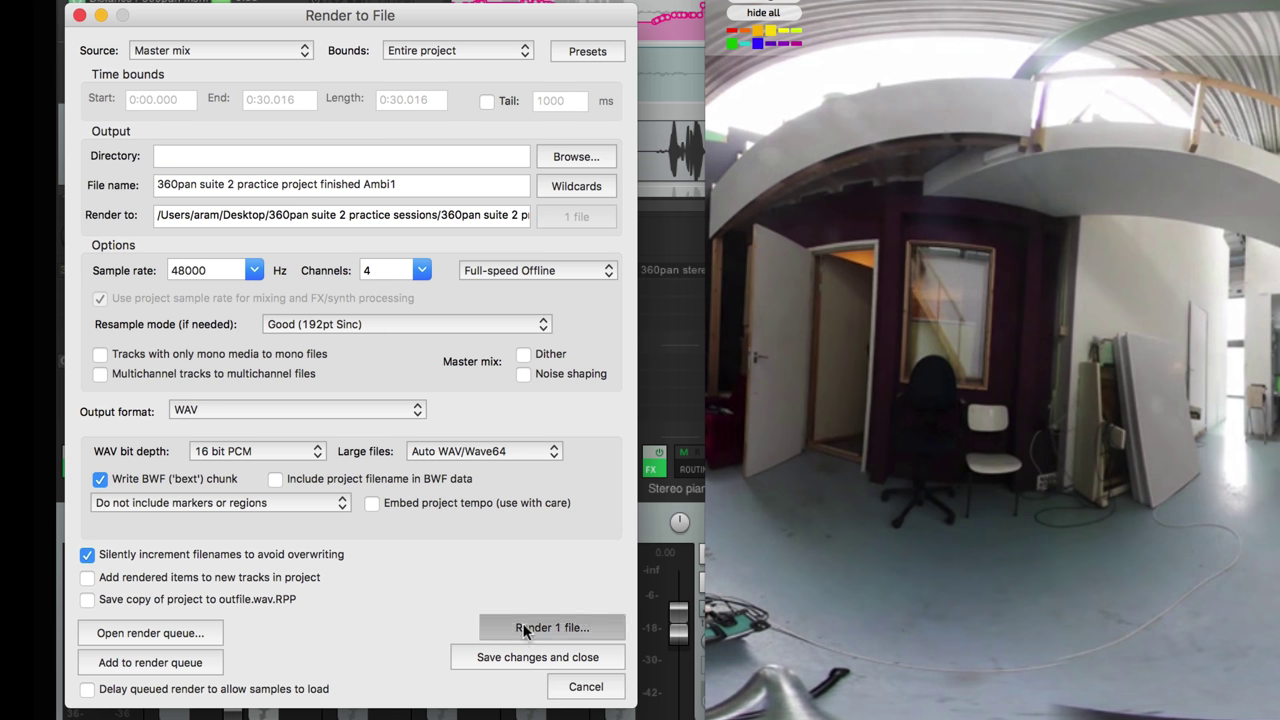